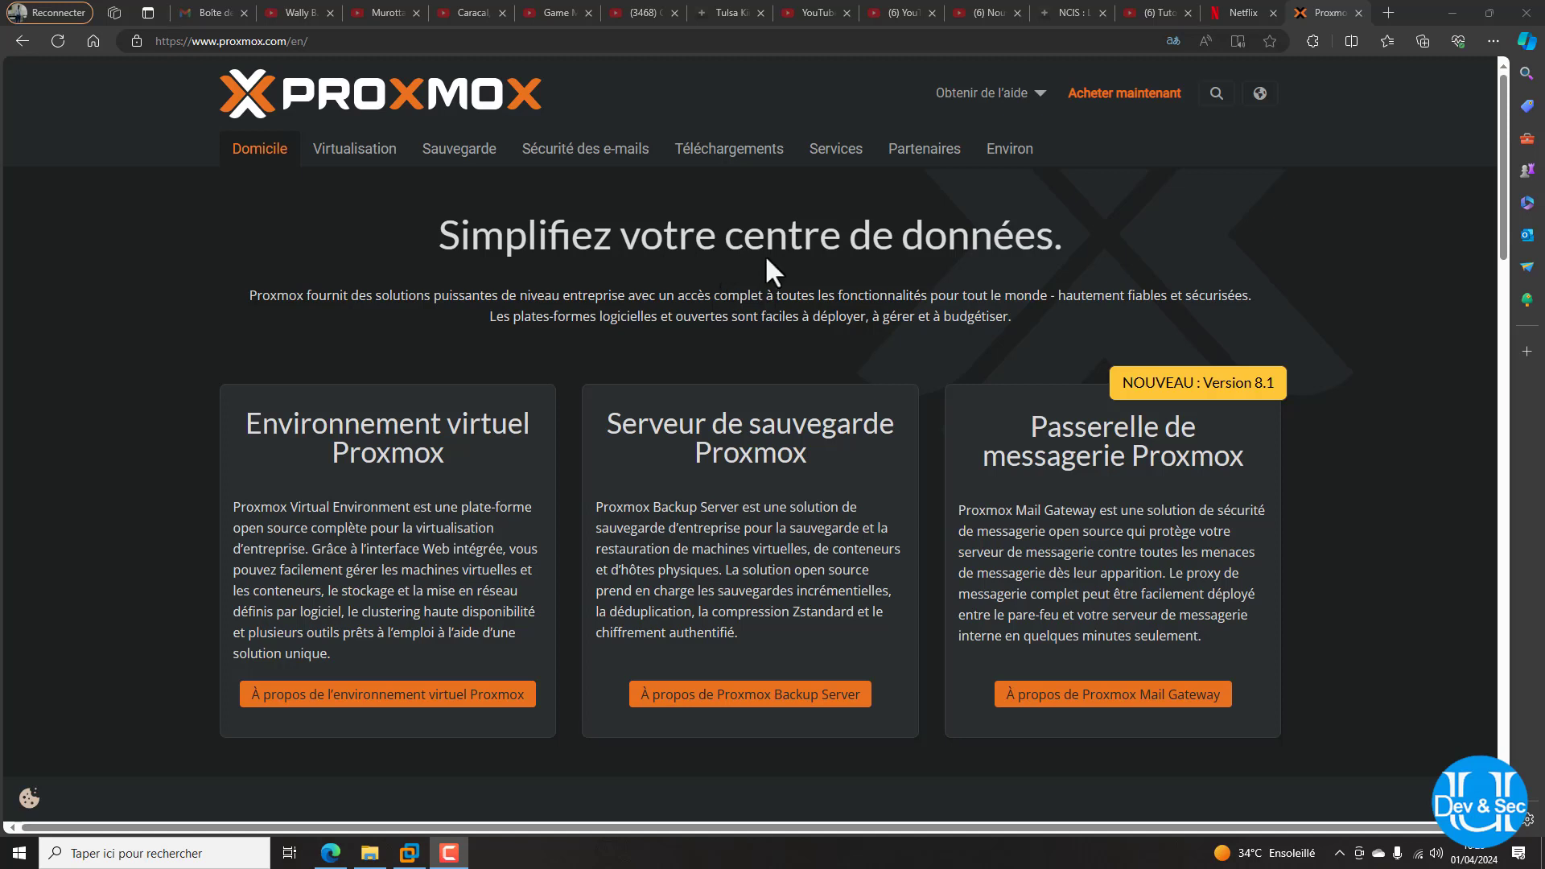
# Bring VMware Workstation Pro 17 in front of Edge, showing its Home page
pyautogui.click(409, 854)
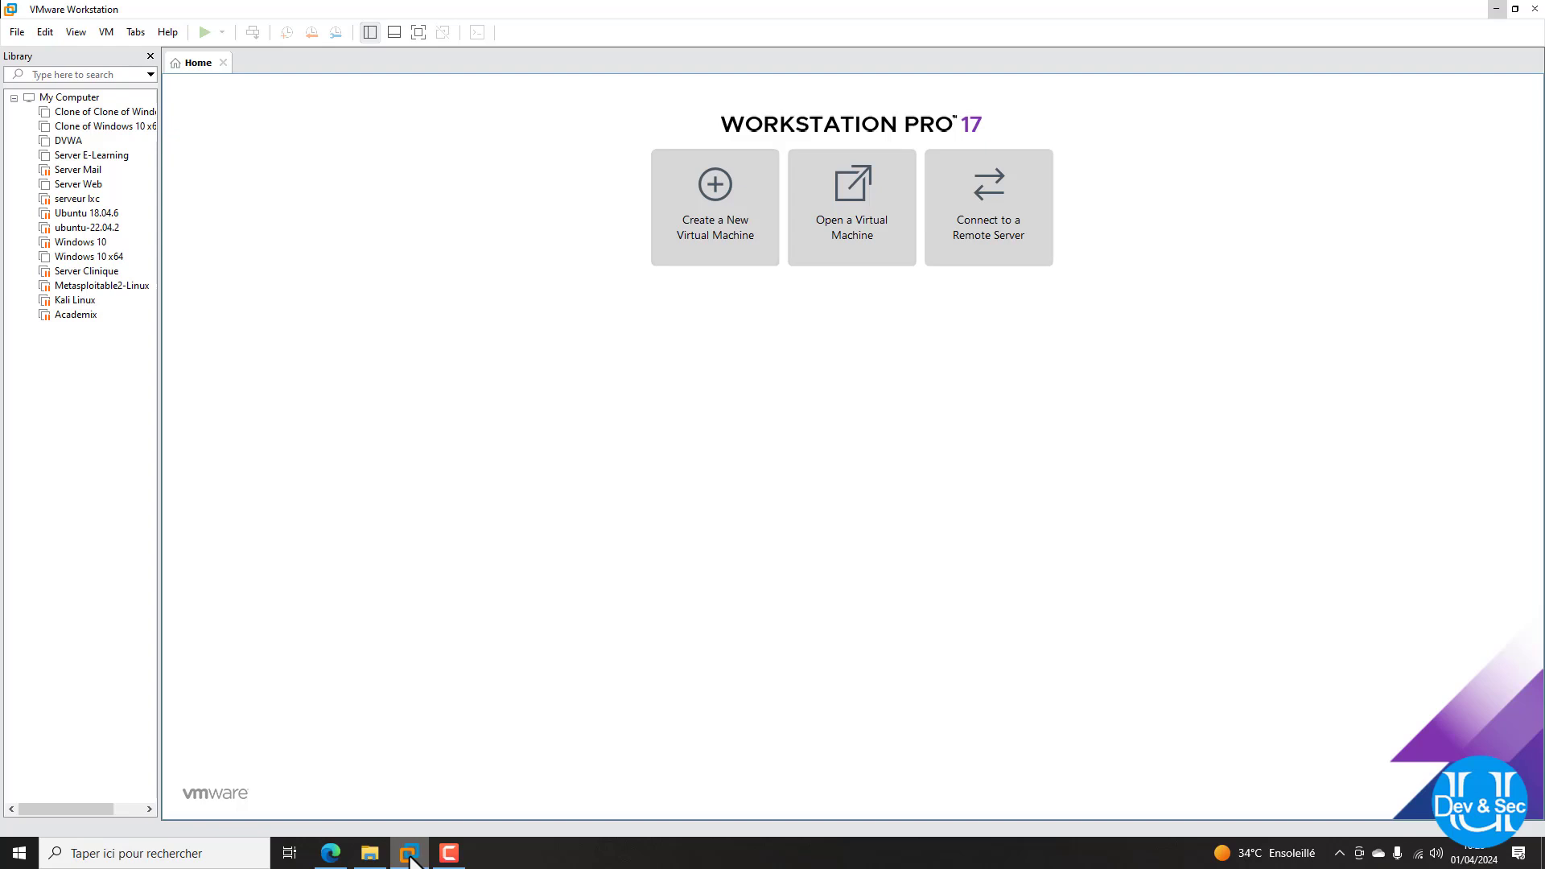
# Open and close the Ubuntu 18.04.6 VM tab, then minimize VMware Workstation
pyautogui.click(409, 855)
pyautogui.click(409, 855)
pyautogui.click(85, 215)
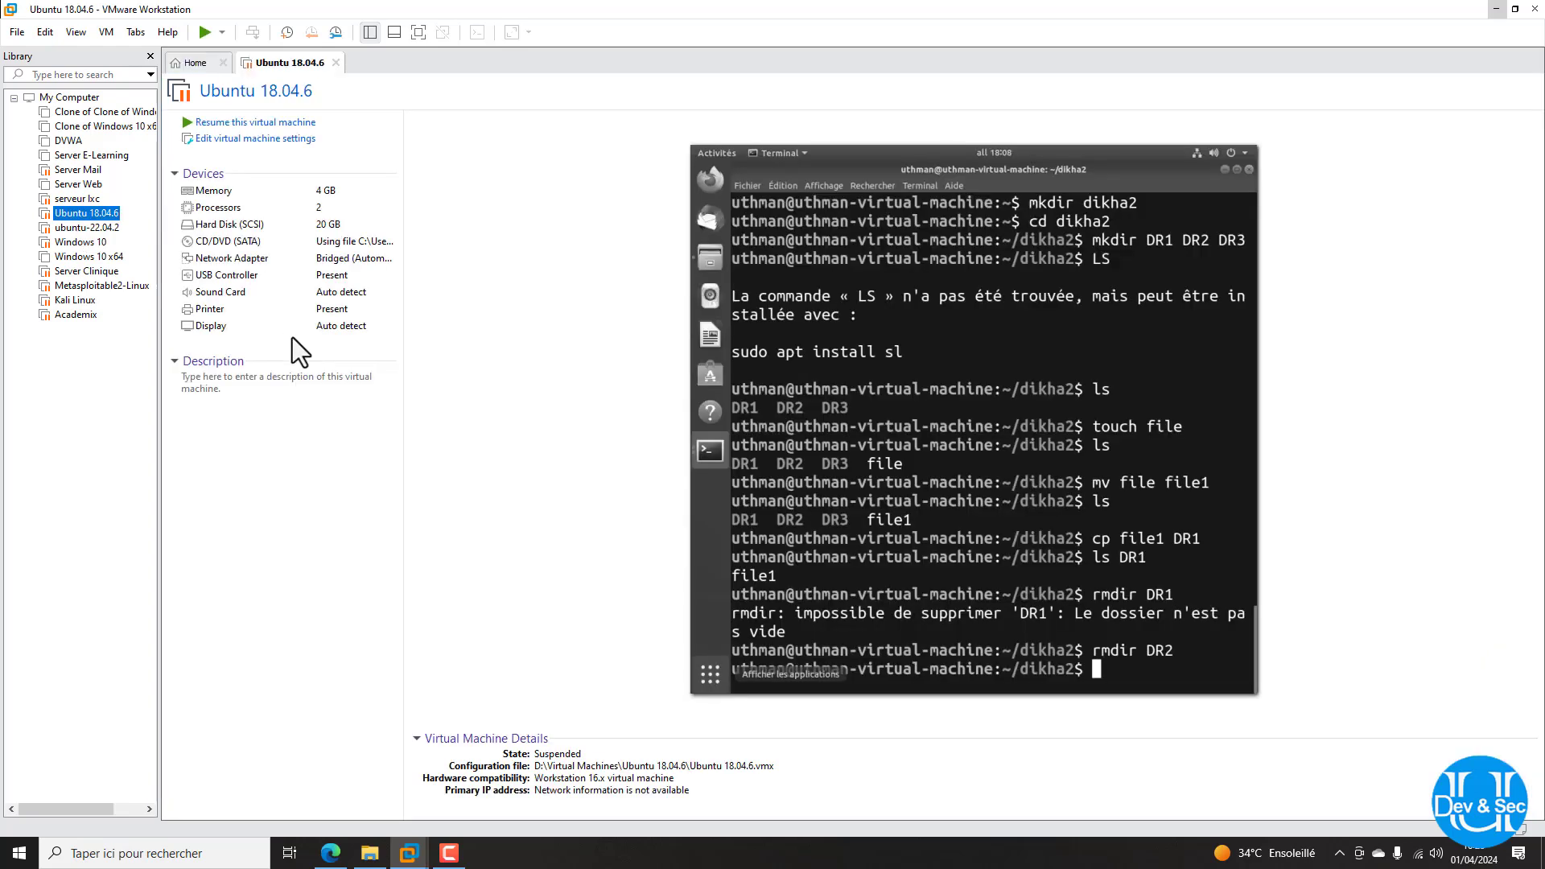
pyautogui.click(335, 64)
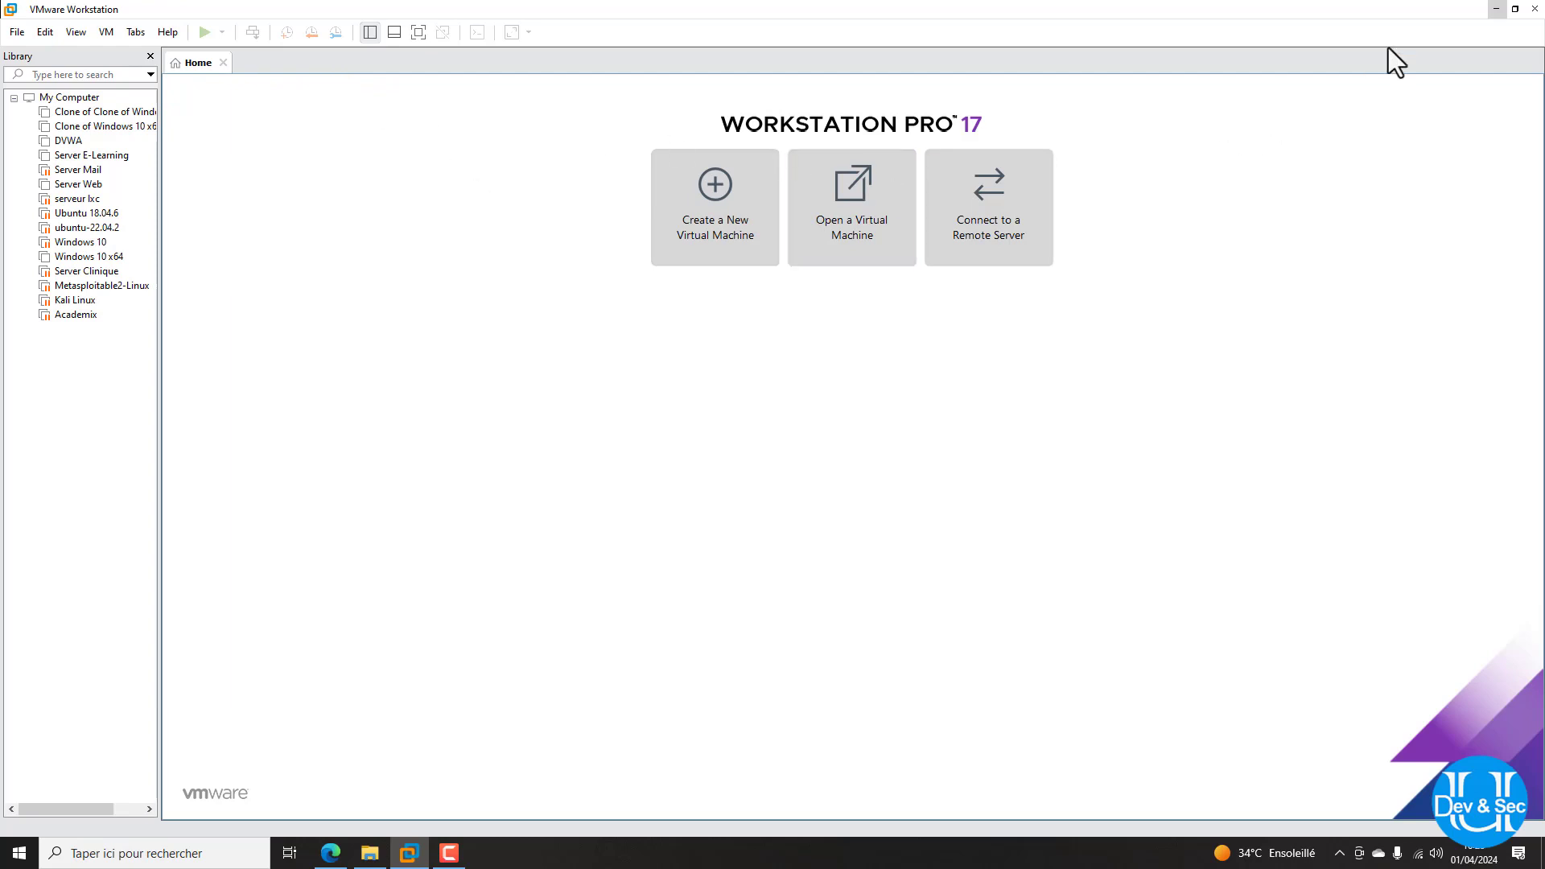
pyautogui.click(1498, 9)
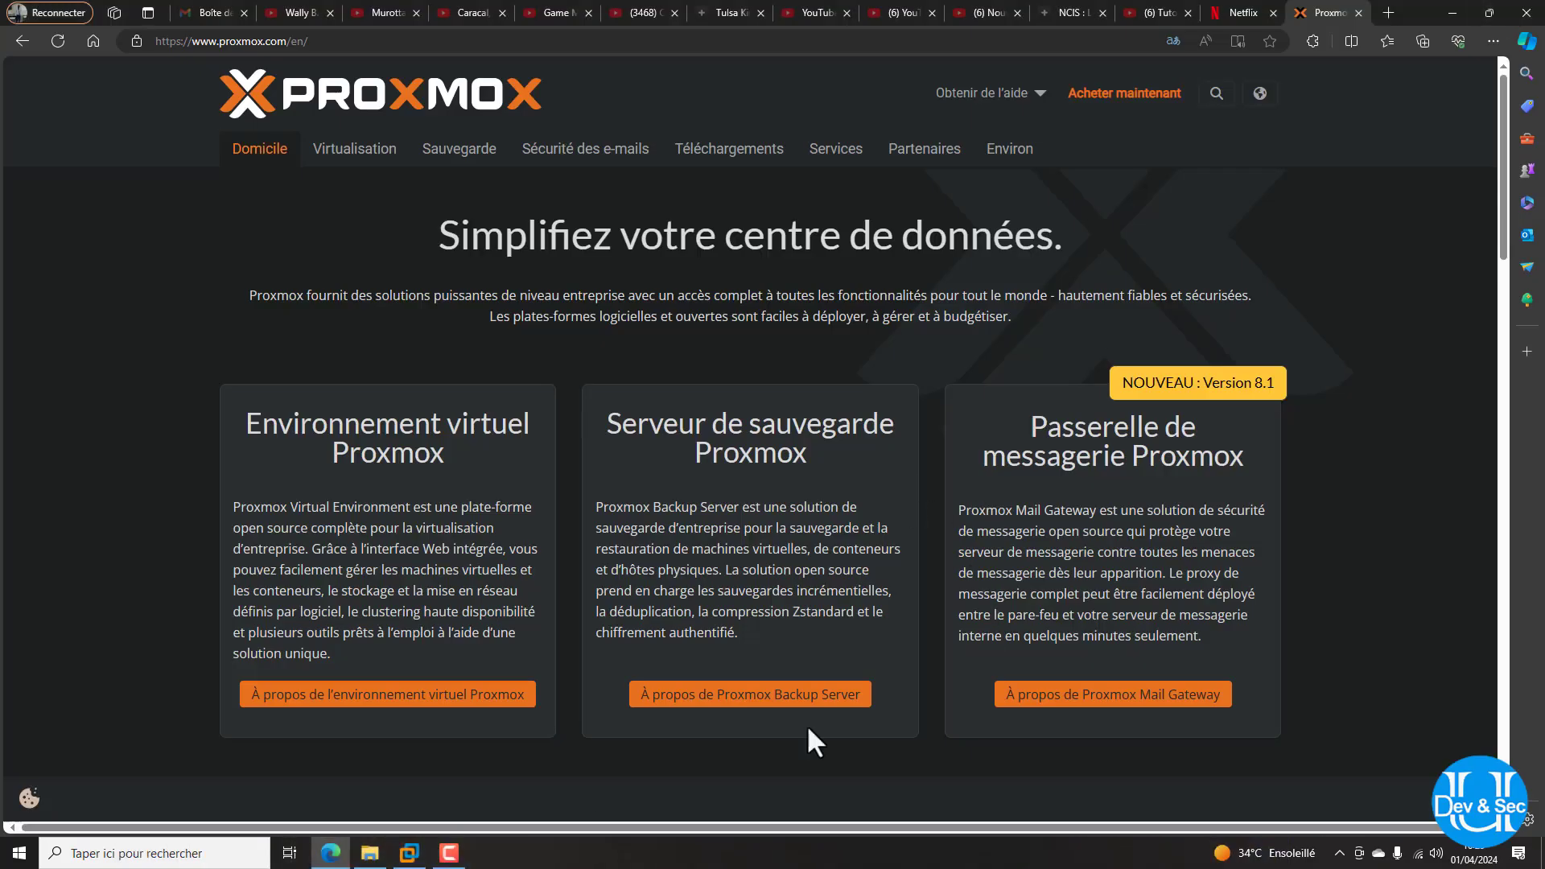
# Download the Proxmox VE 8.1 ISO installer (proxmox-ve_8.1-2.iso) from the Proxmox downloads page
pyautogui.moveTo(447, 855)
pyautogui.click(307, 41)
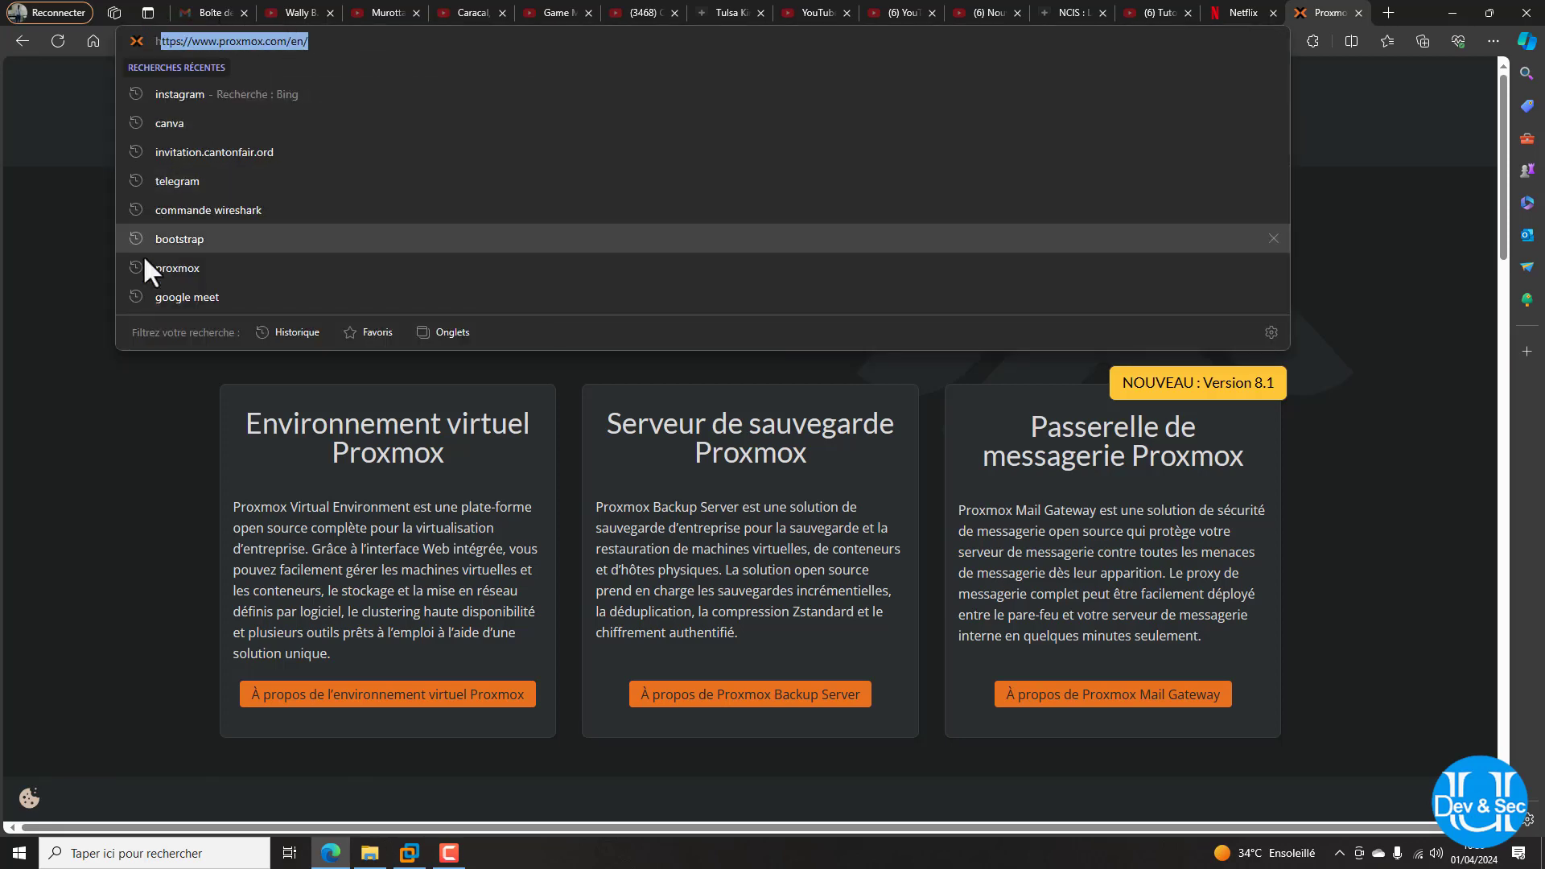
pyautogui.click(86, 433)
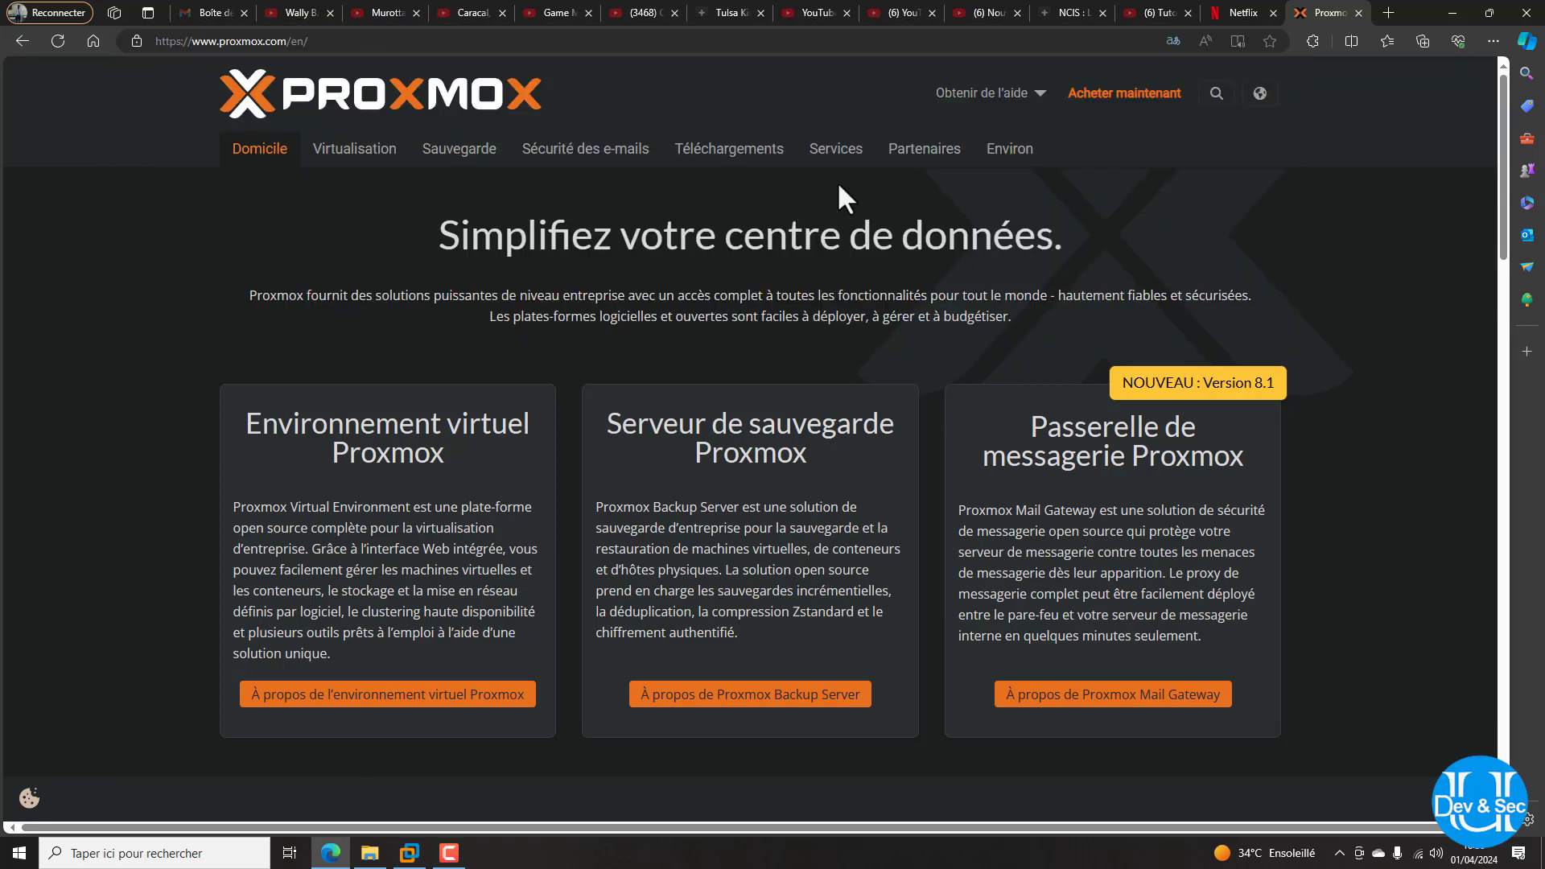
pyautogui.click(724, 153)
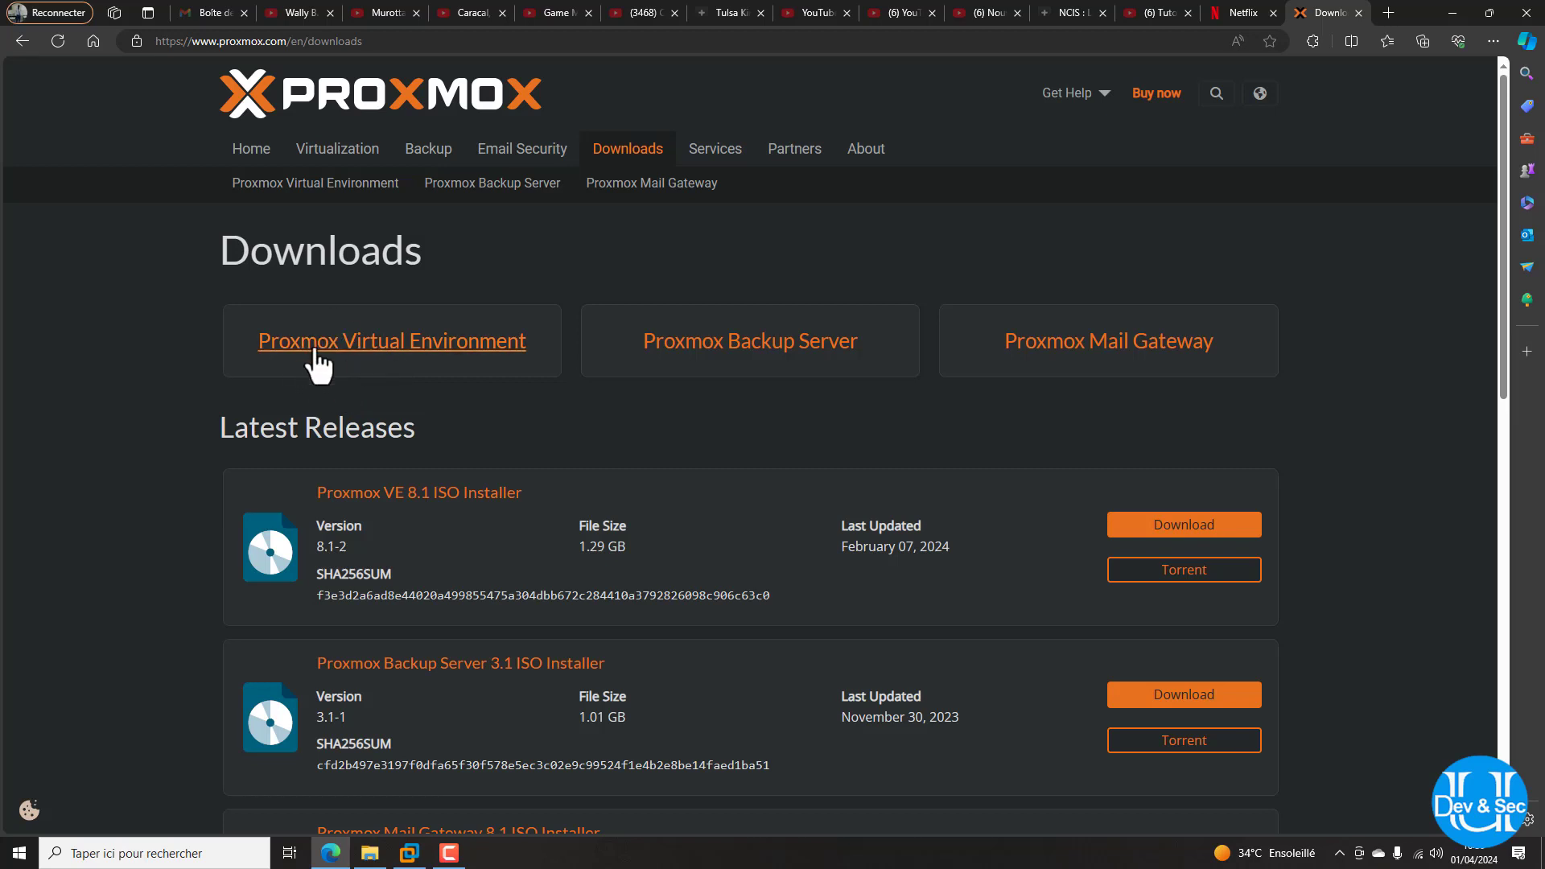
pyautogui.click(507, 358)
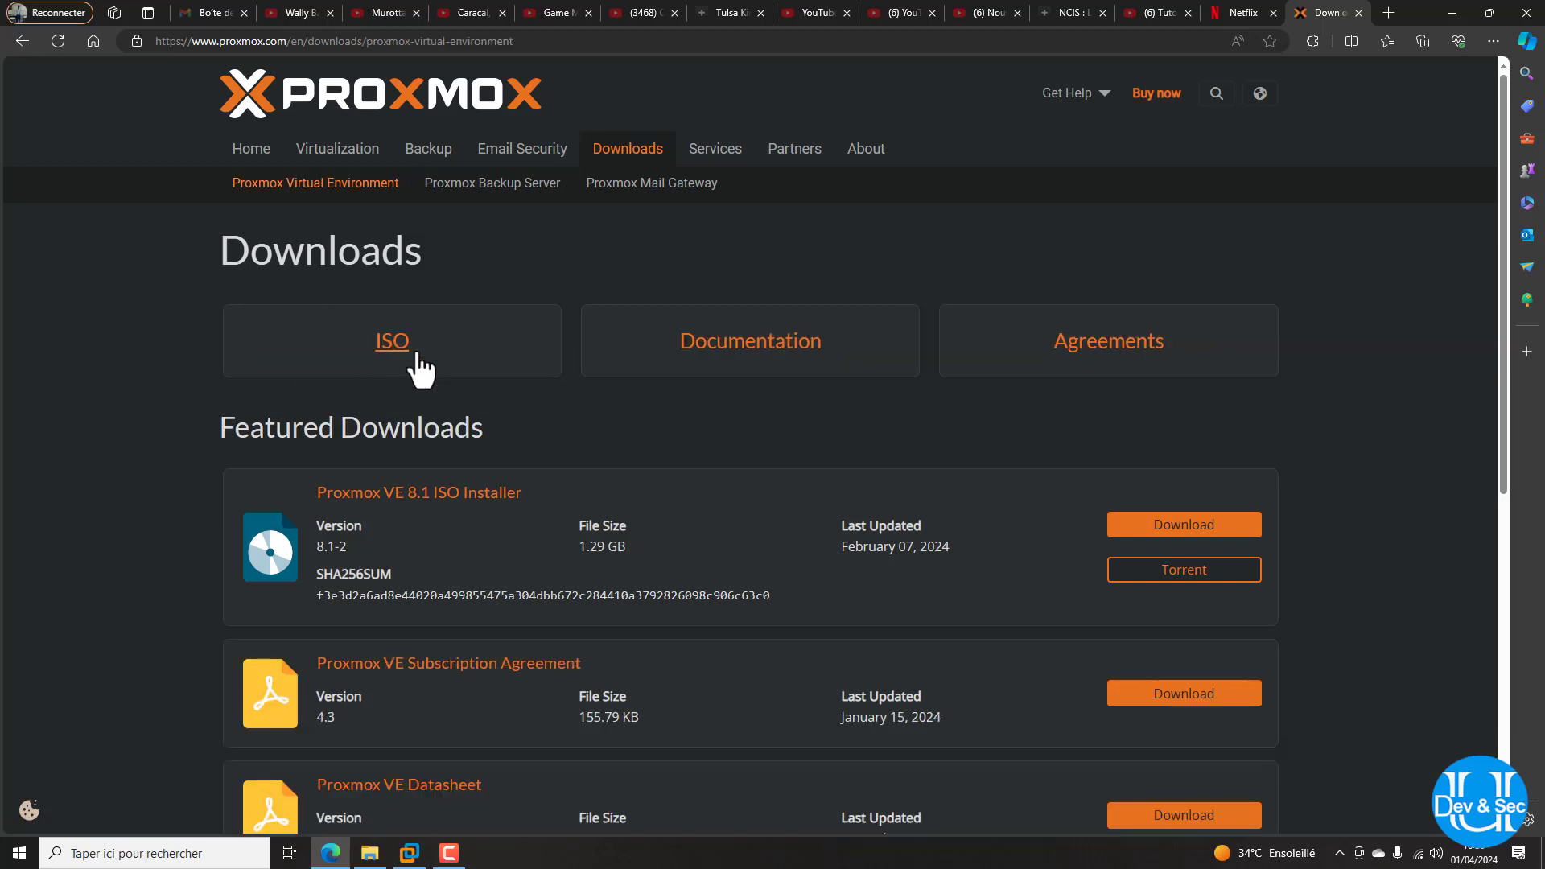
pyautogui.click(405, 348)
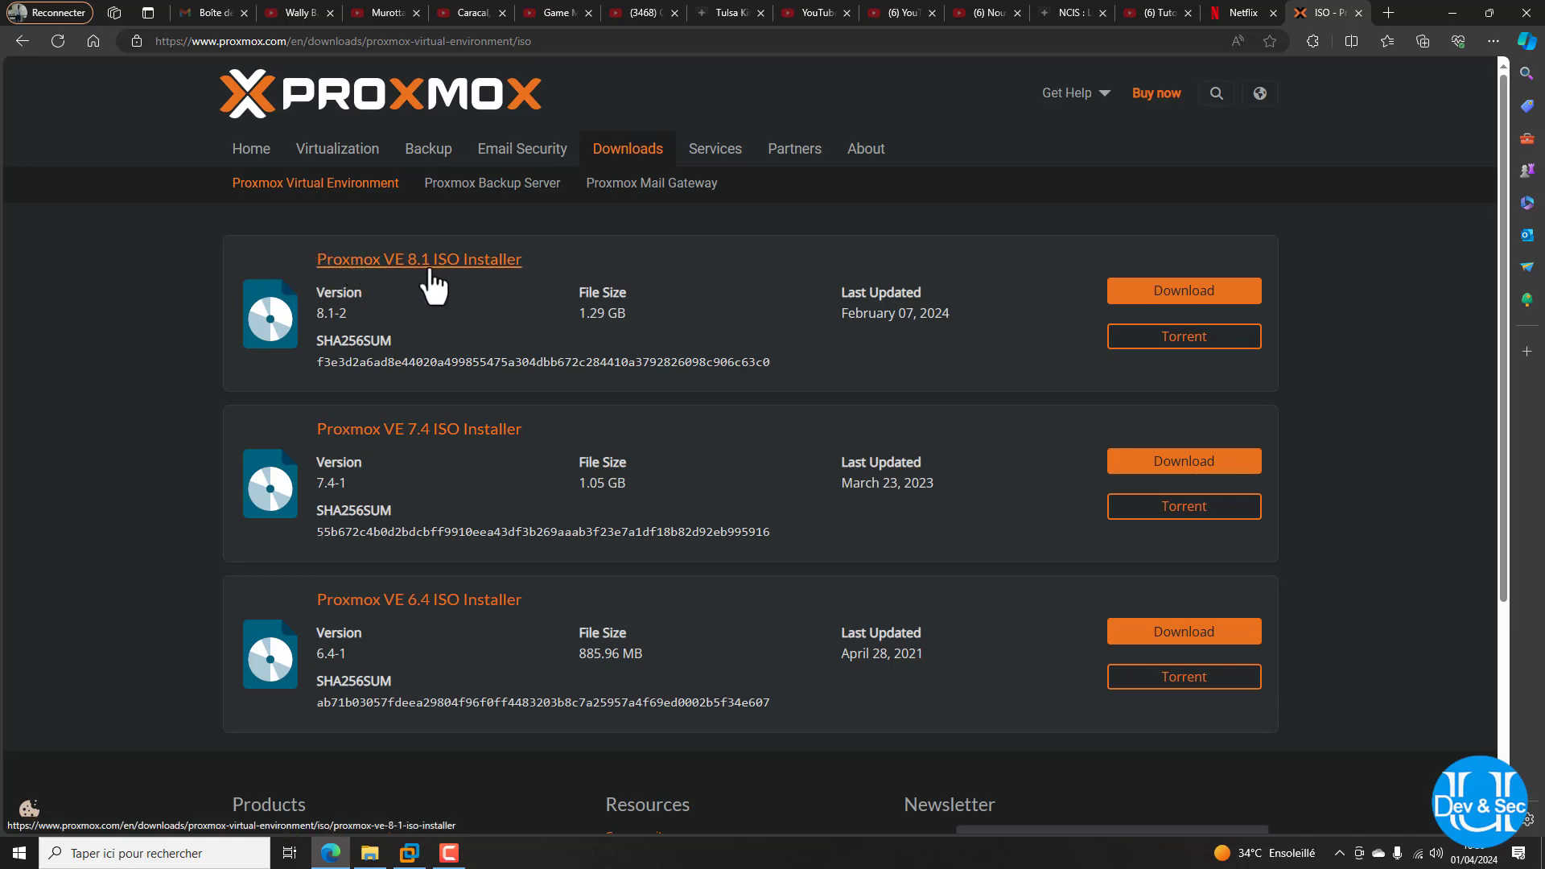
pyautogui.click(1194, 296)
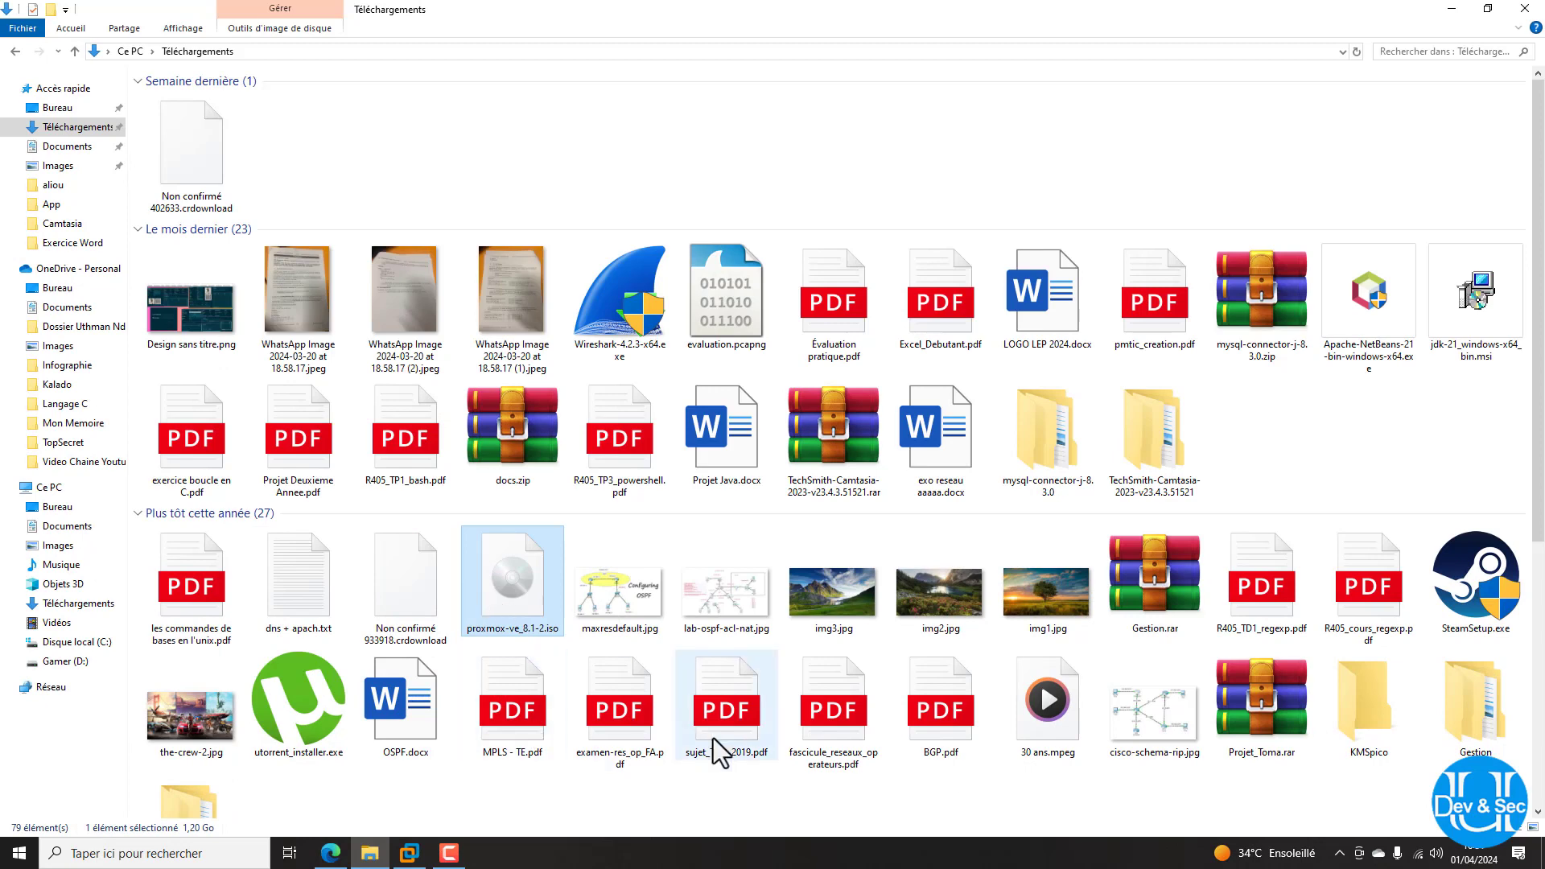
# Look through the downloaded files in Téléchargements, then return to Edge's Proxmox ISO page
pyautogui.scroll(-5, 1256, 395)
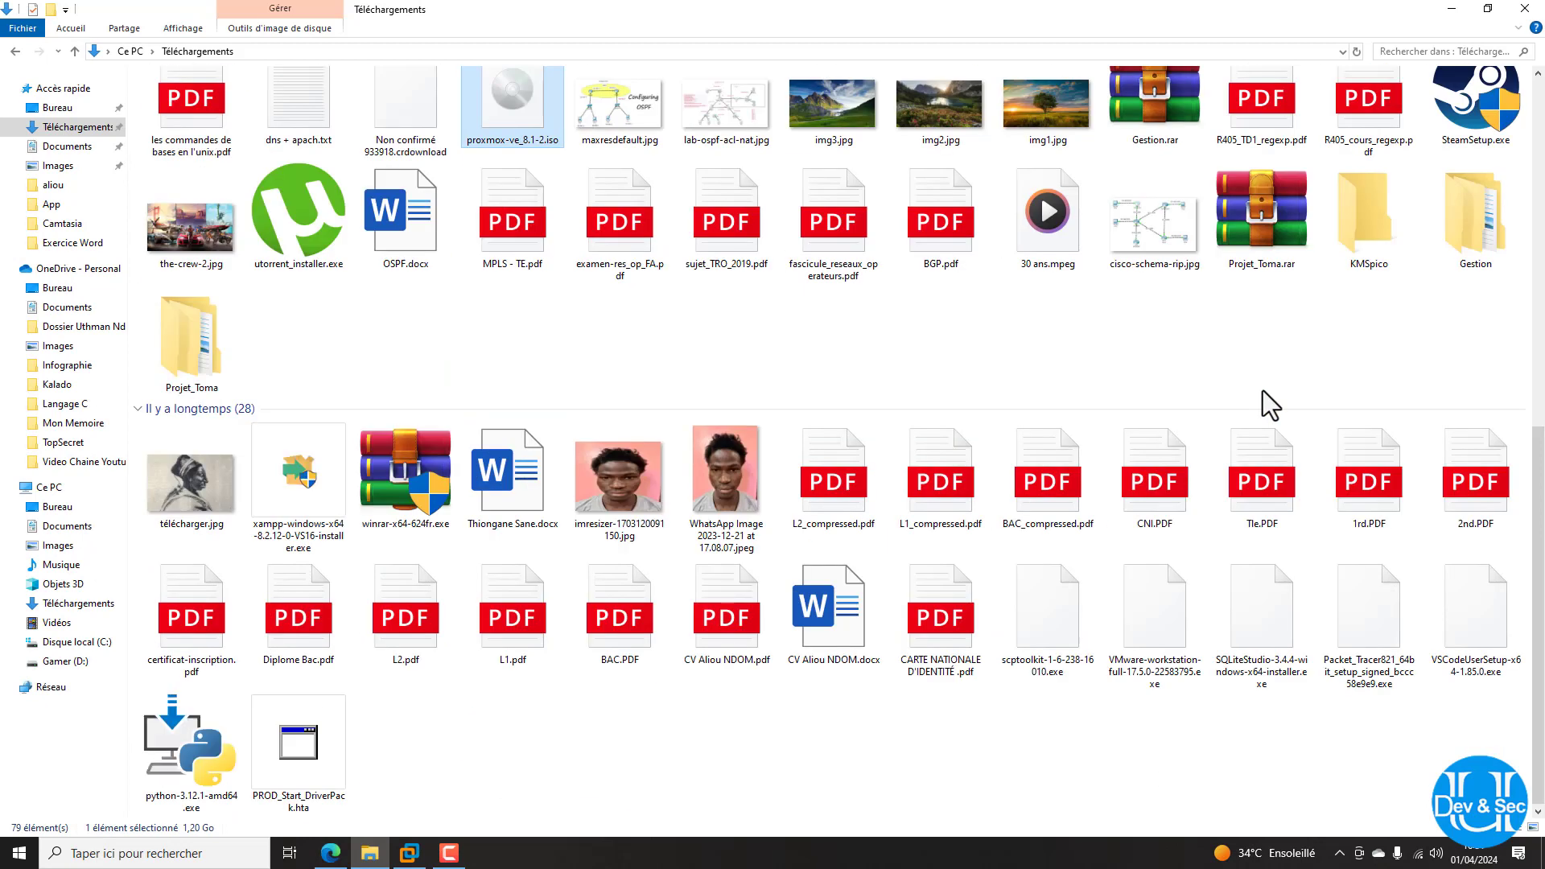
pyautogui.scroll(5, 1263, 388)
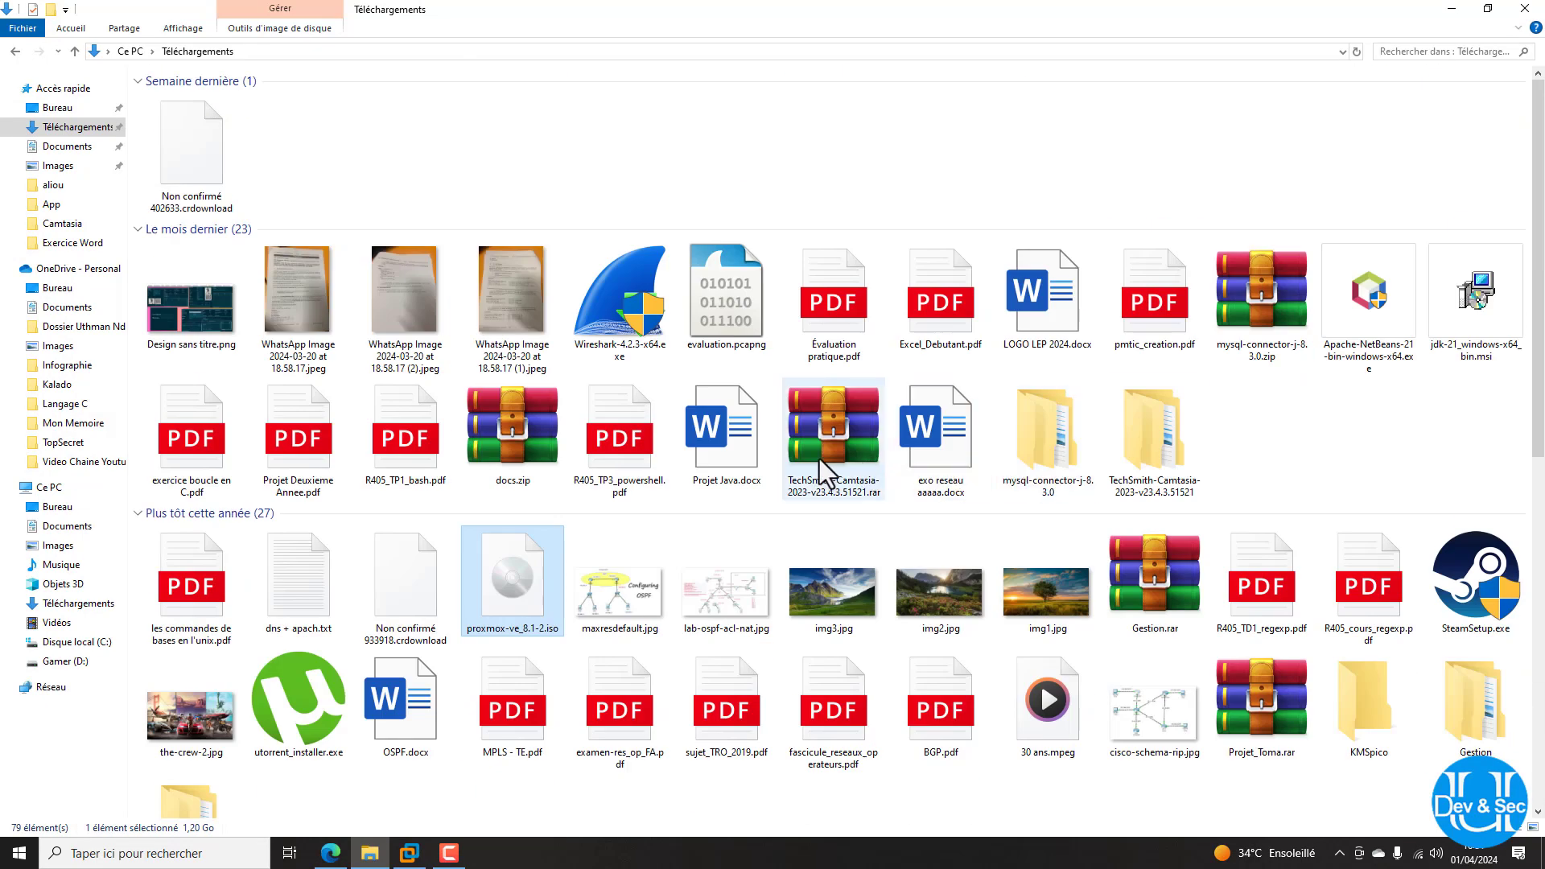
pyautogui.press('r')
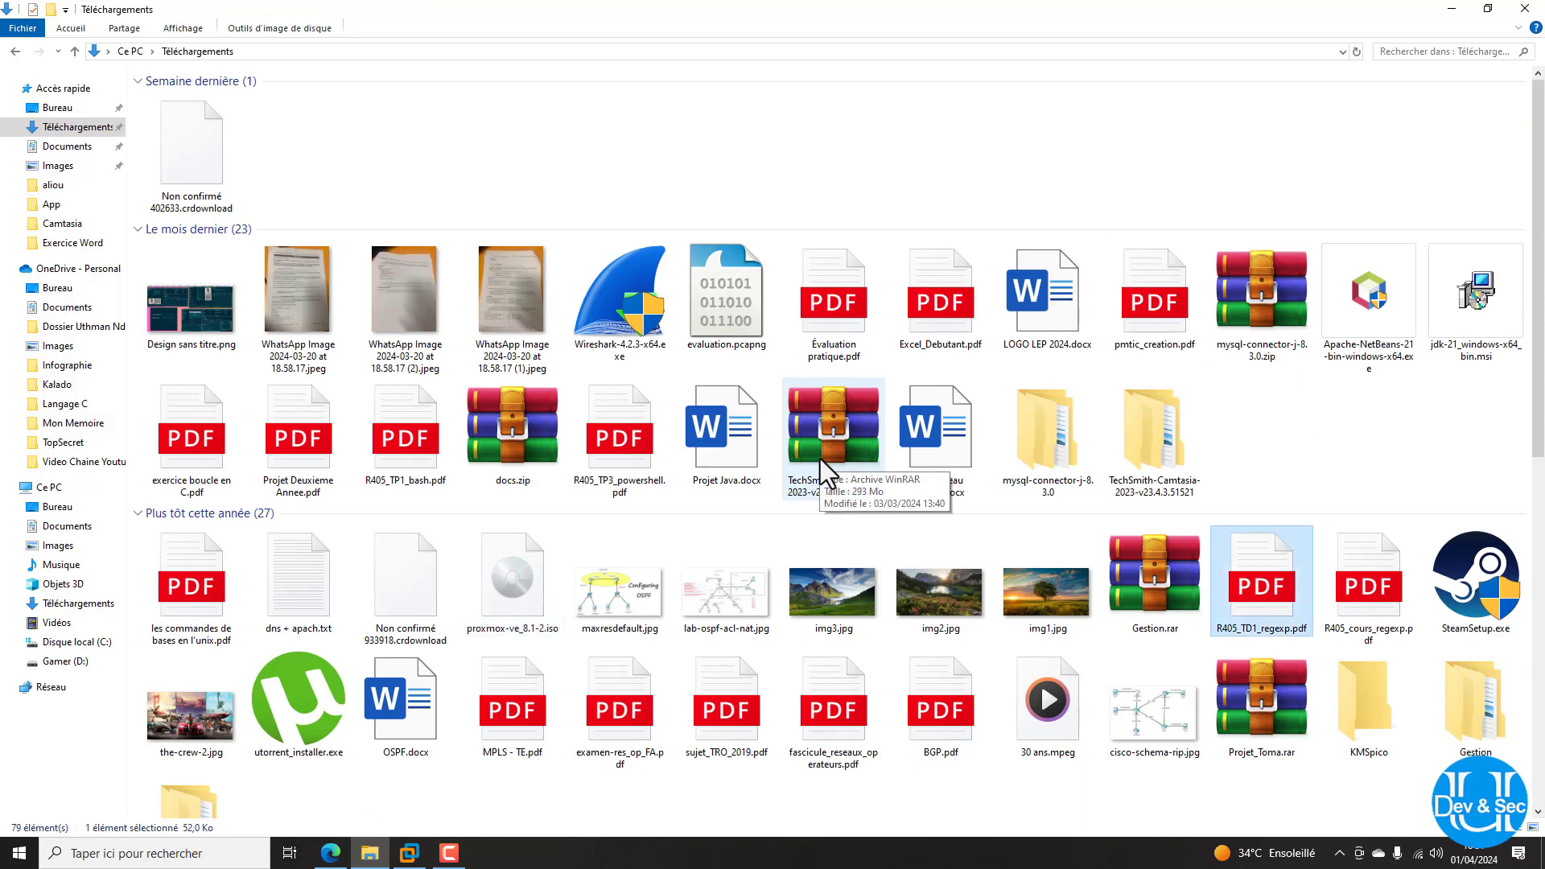
pyautogui.press('r')
pyautogui.press('r')
pyautogui.press('r')
pyautogui.press('r')
pyautogui.press('r')
pyautogui.press('r')
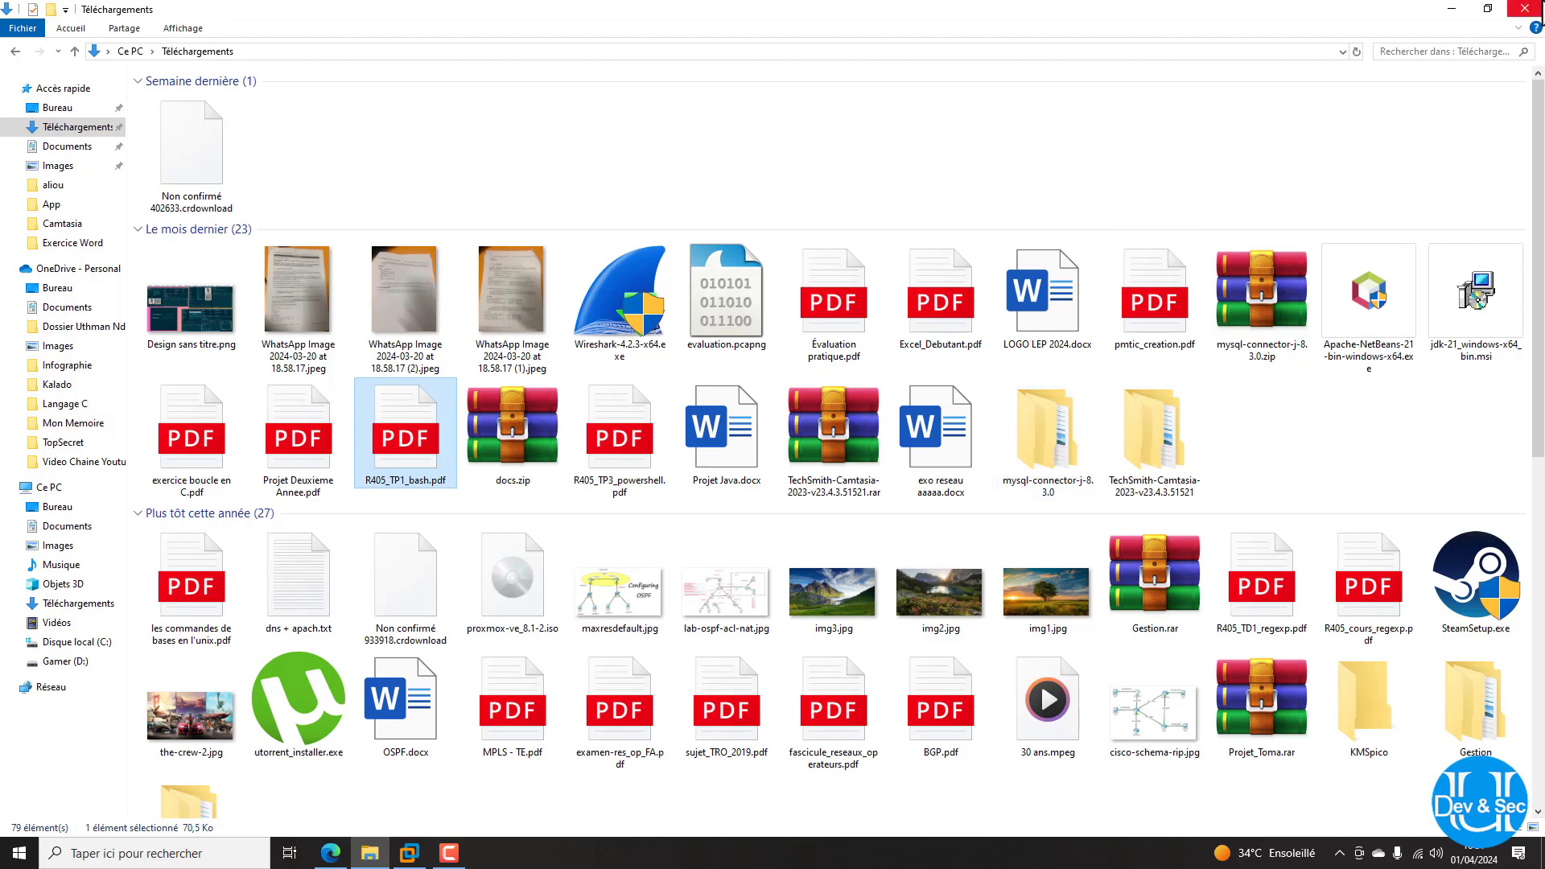
pyautogui.click(1455, 9)
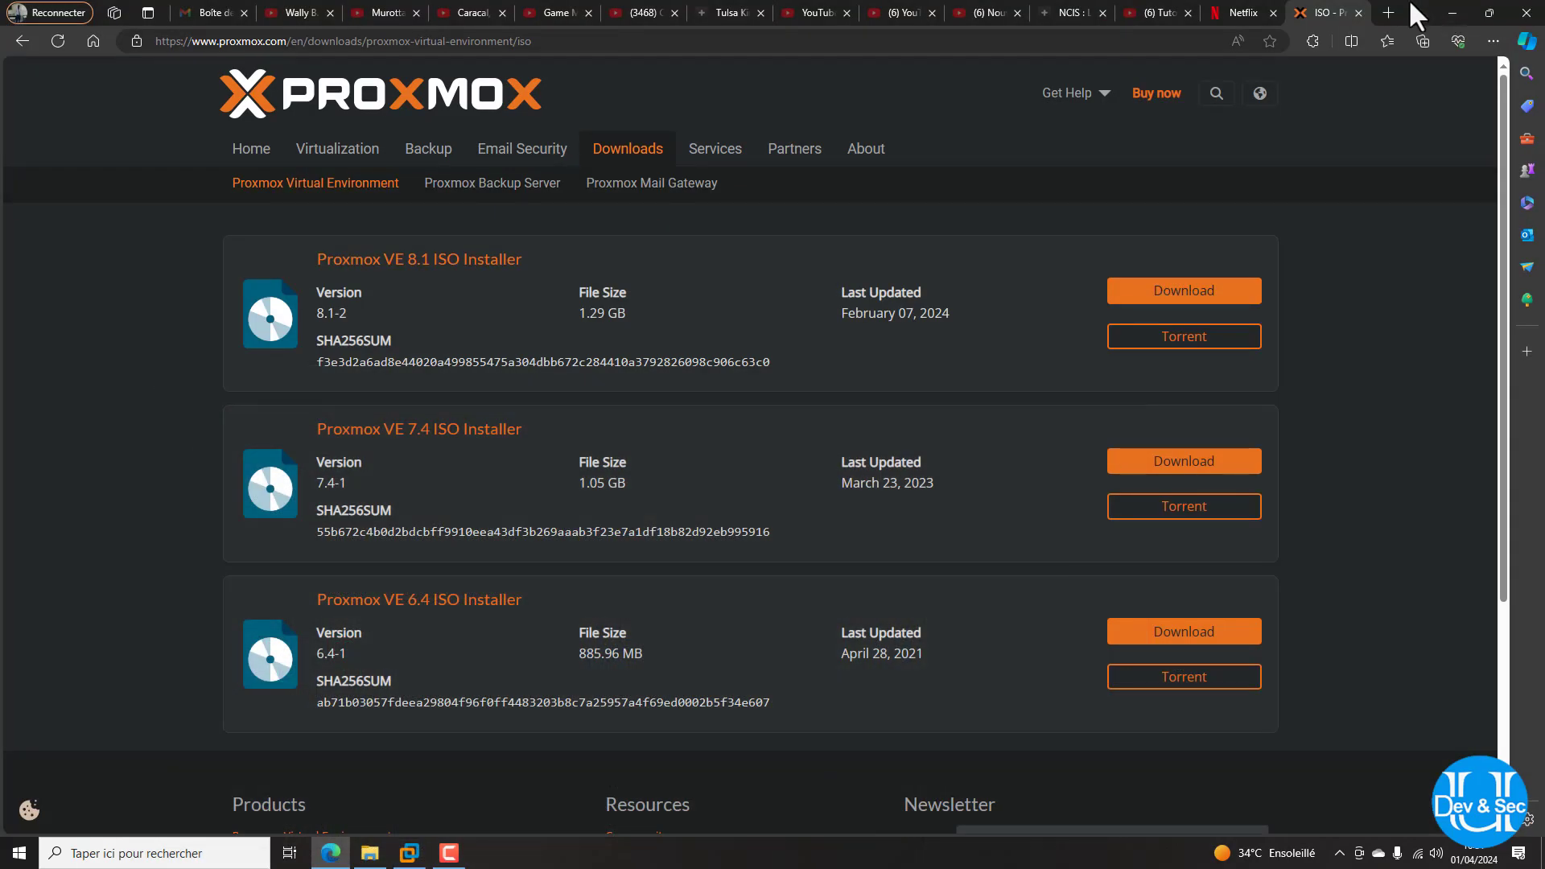
# Search Google for 'rufus telecharger' in a new Edge tab
pyautogui.click(1388, 11)
pyautogui.write('google.com')
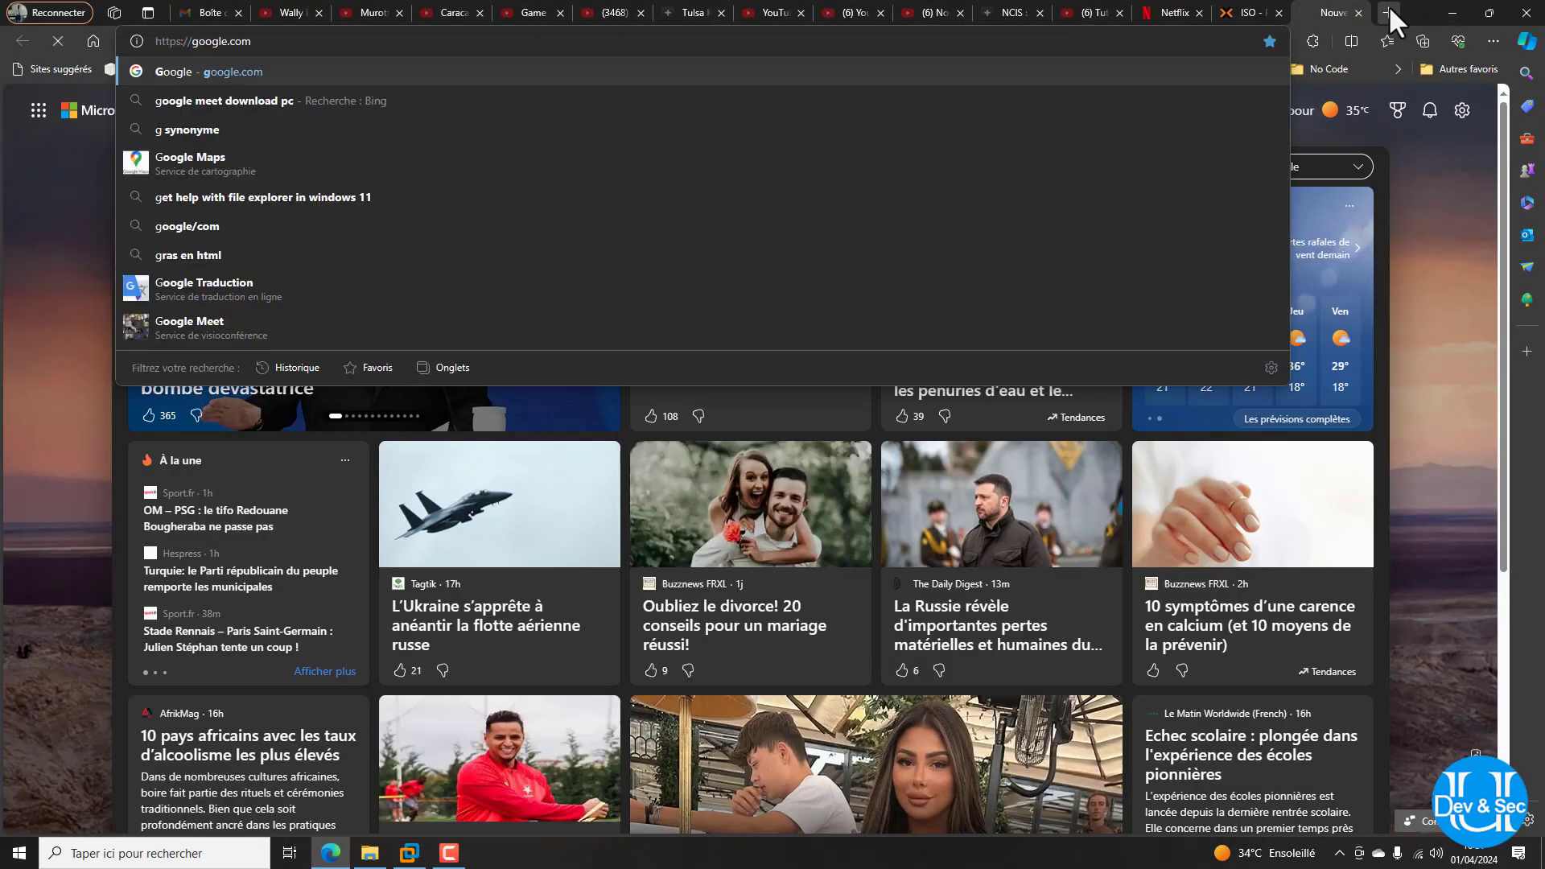
pyautogui.press('Return')
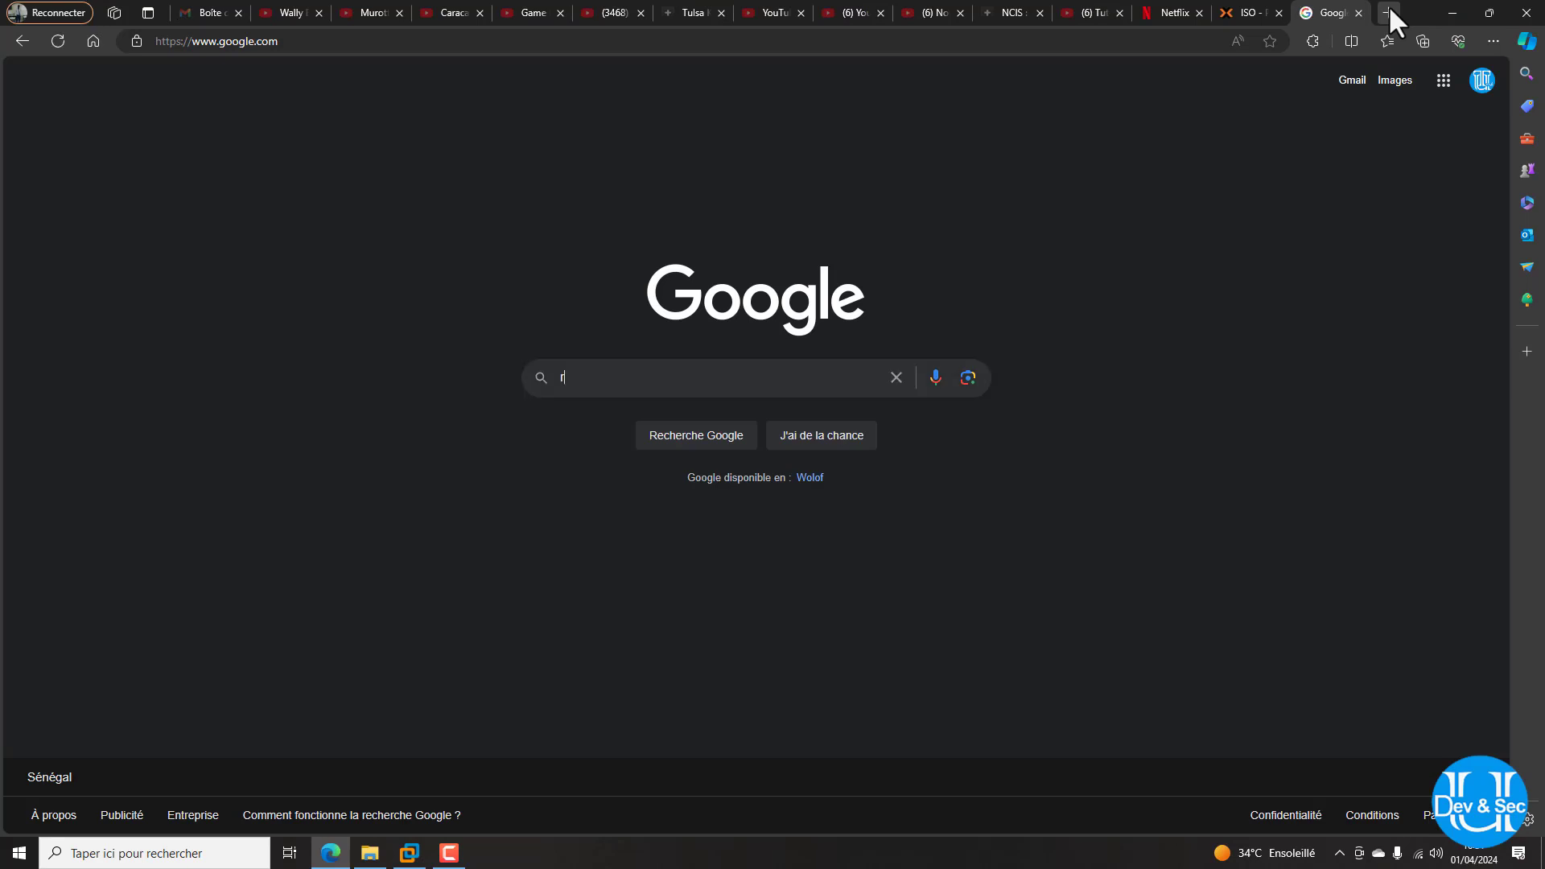
pyautogui.write('ru')
pyautogui.press('Down')
pyautogui.press('Return')
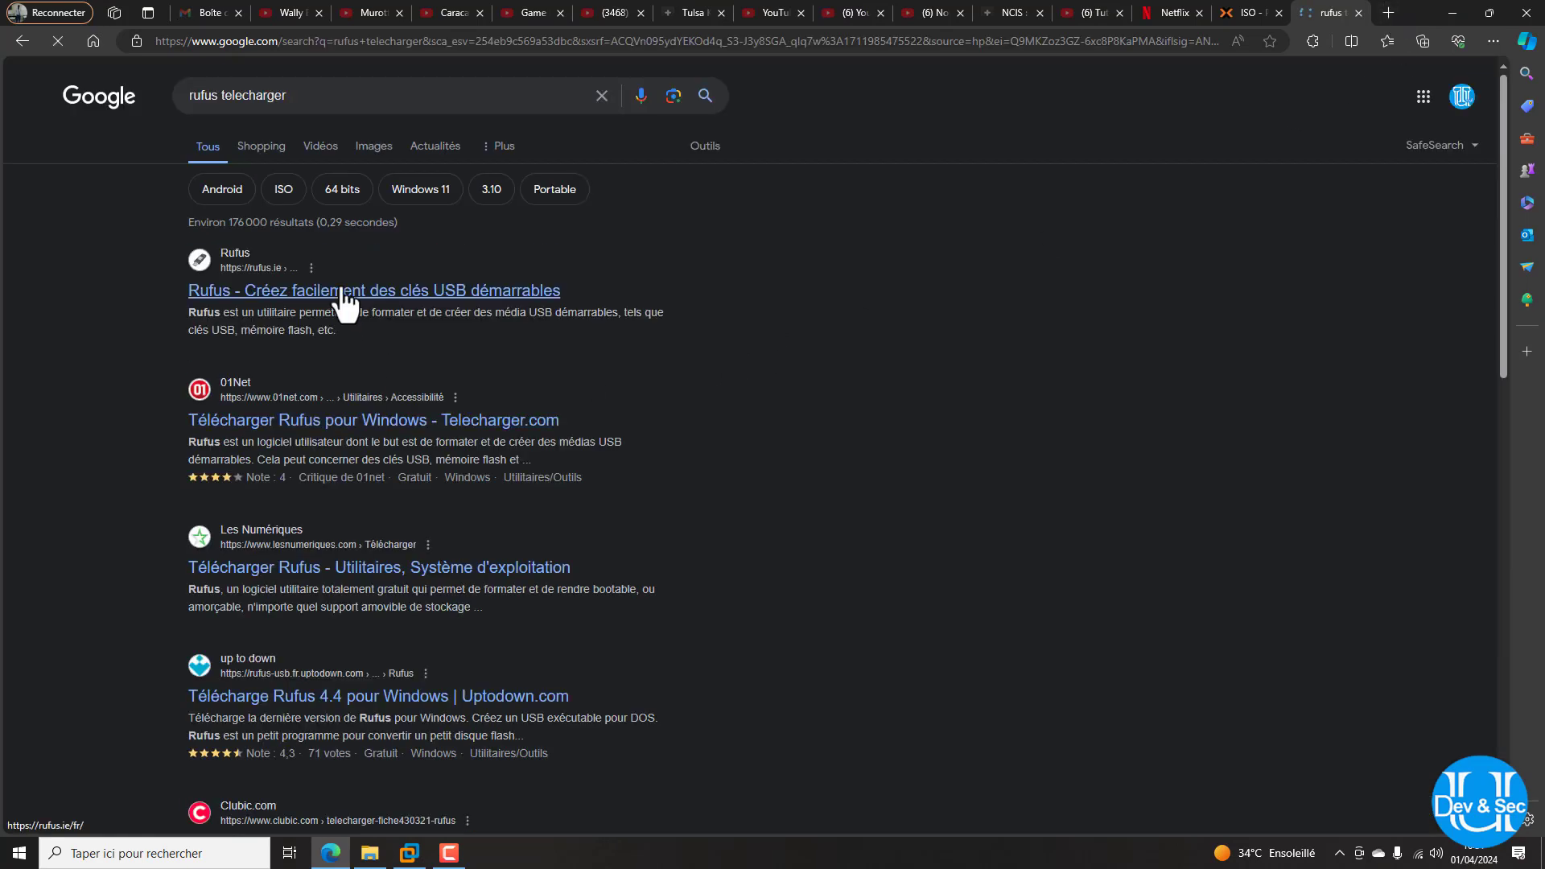
# Download rufus-4.4.exe from rufus.ie and launch it
pyautogui.click(346, 300)
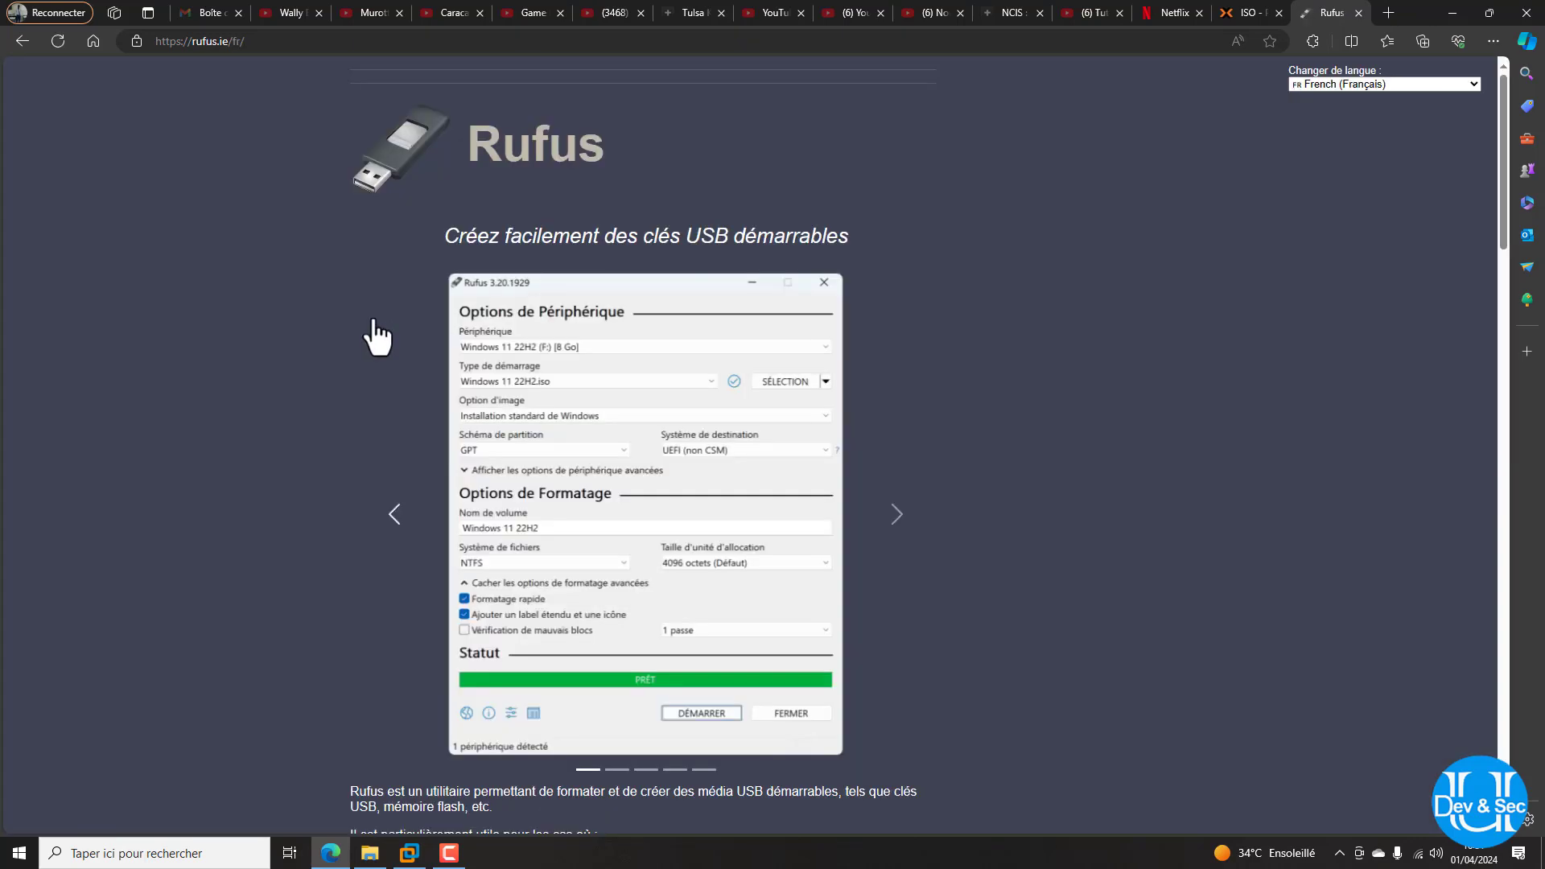
pyautogui.scroll(-10, 495, 572)
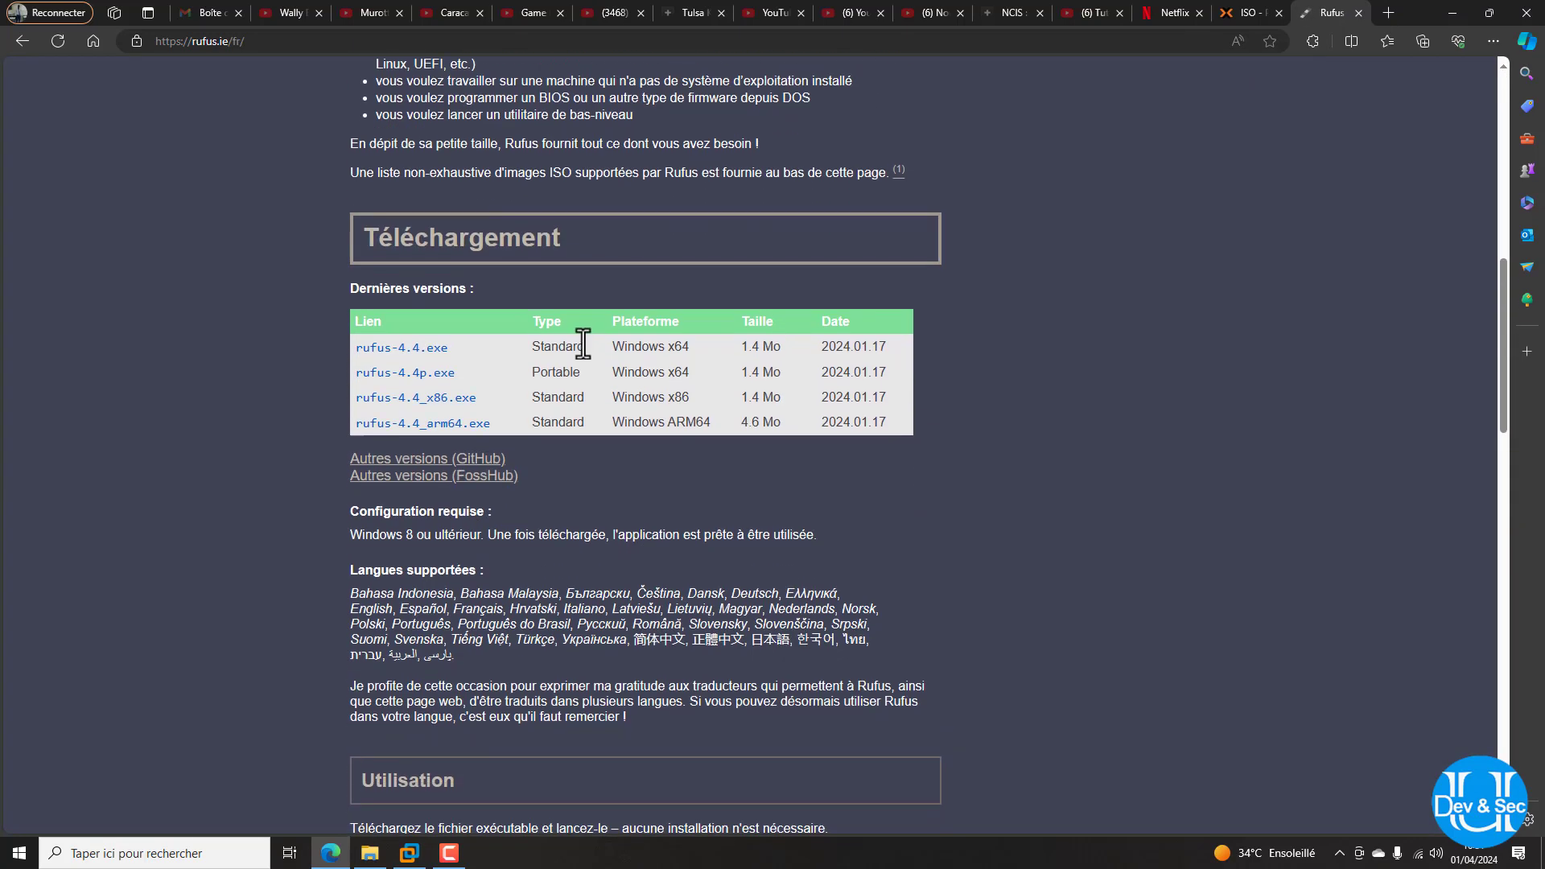
pyautogui.click(419, 350)
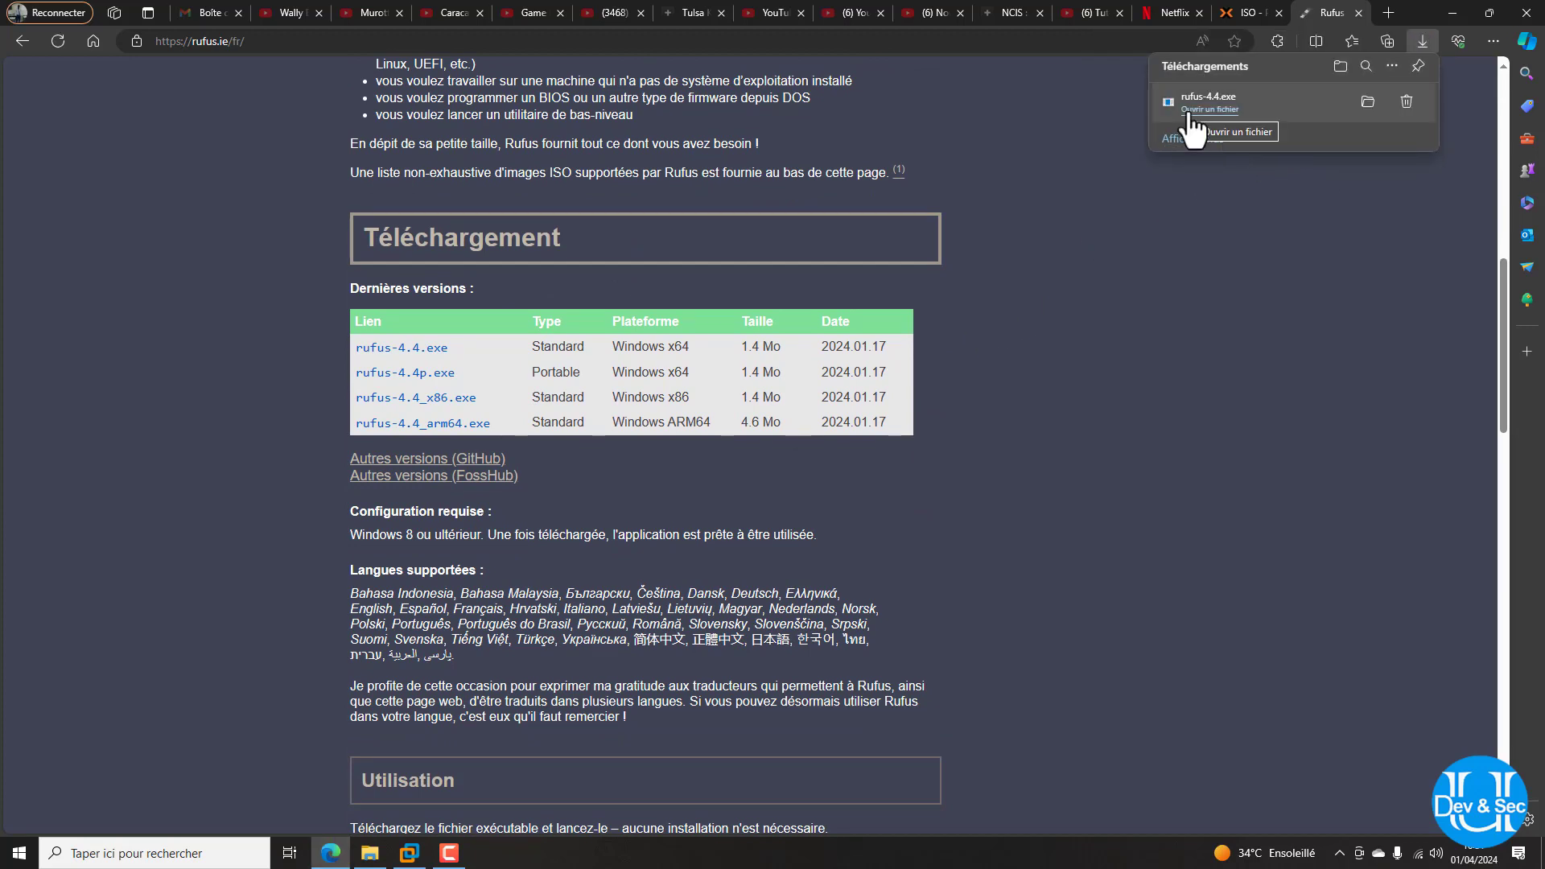
pyautogui.click(1190, 114)
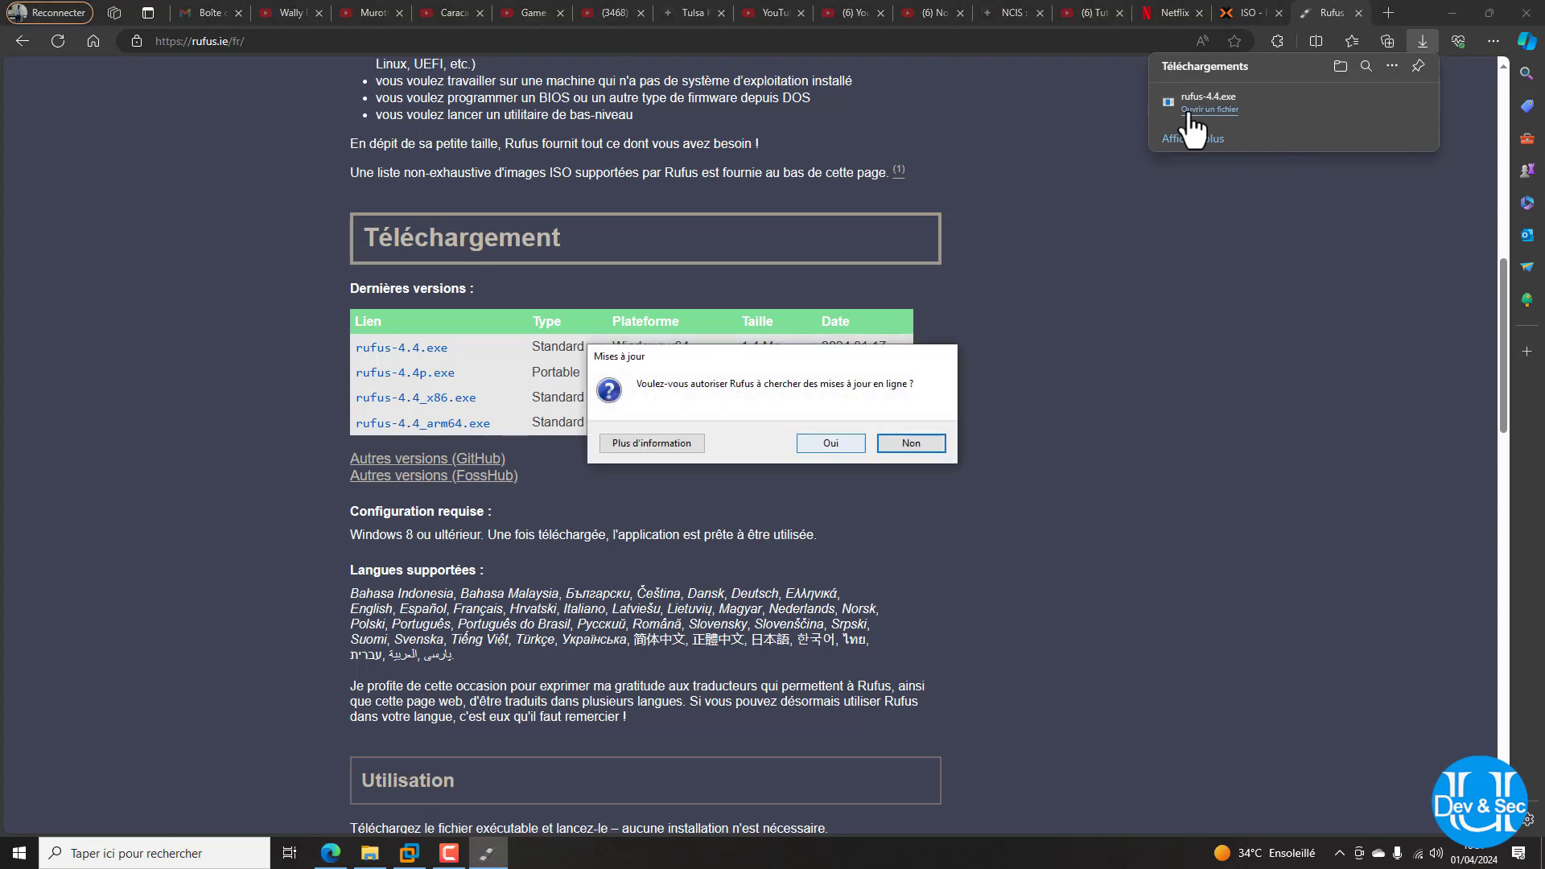
# Decline Rufus online update checks and load proxmox-ve_8.1-2.iso as the boot image
pyautogui.click(911, 444)
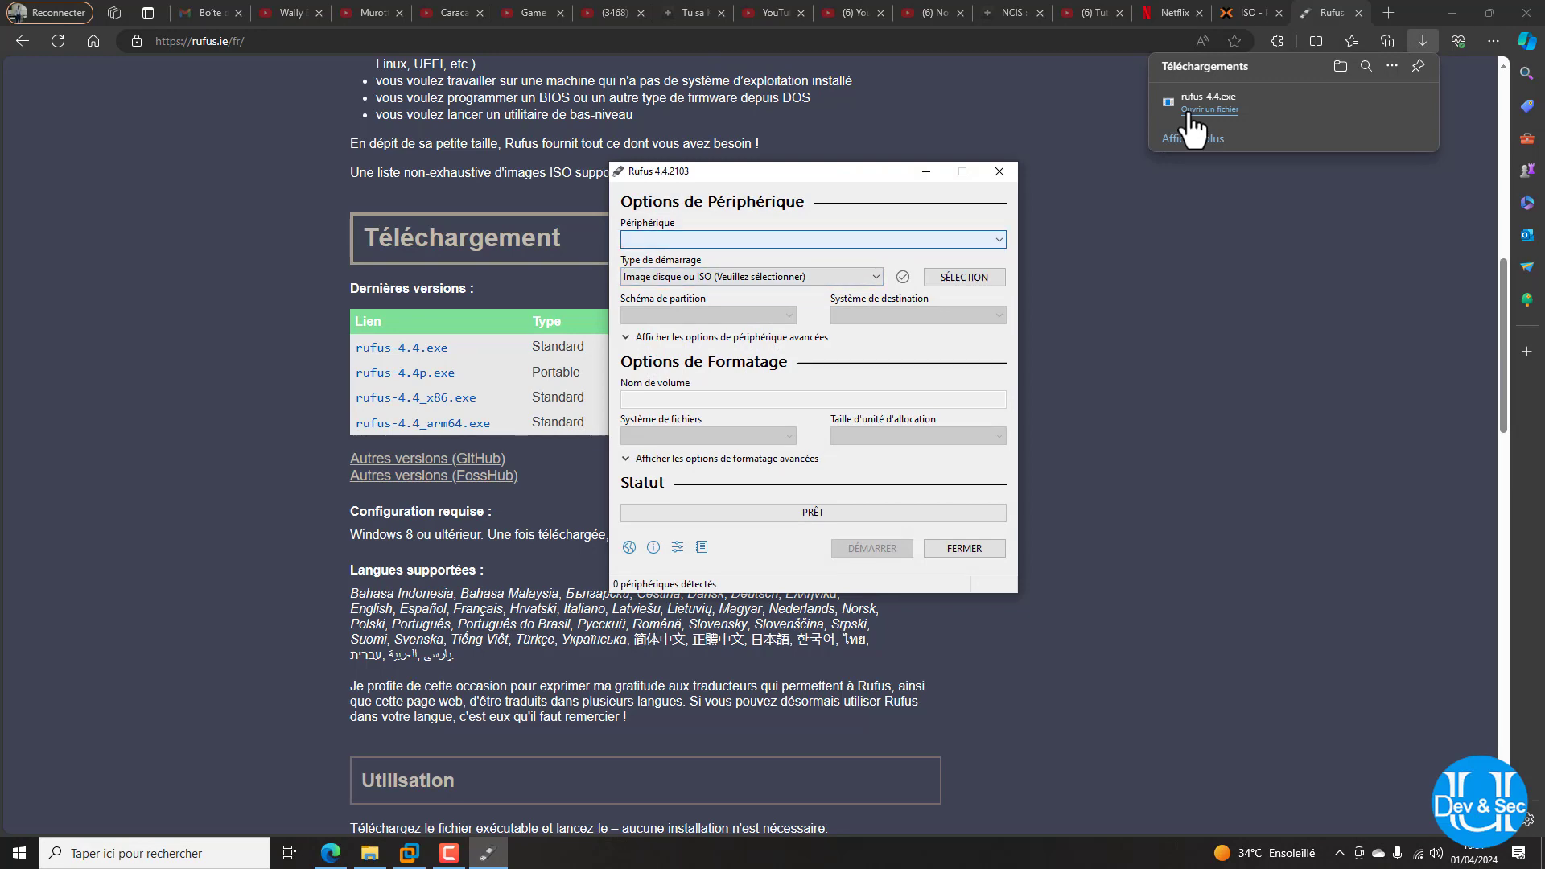
pyautogui.click(964, 277)
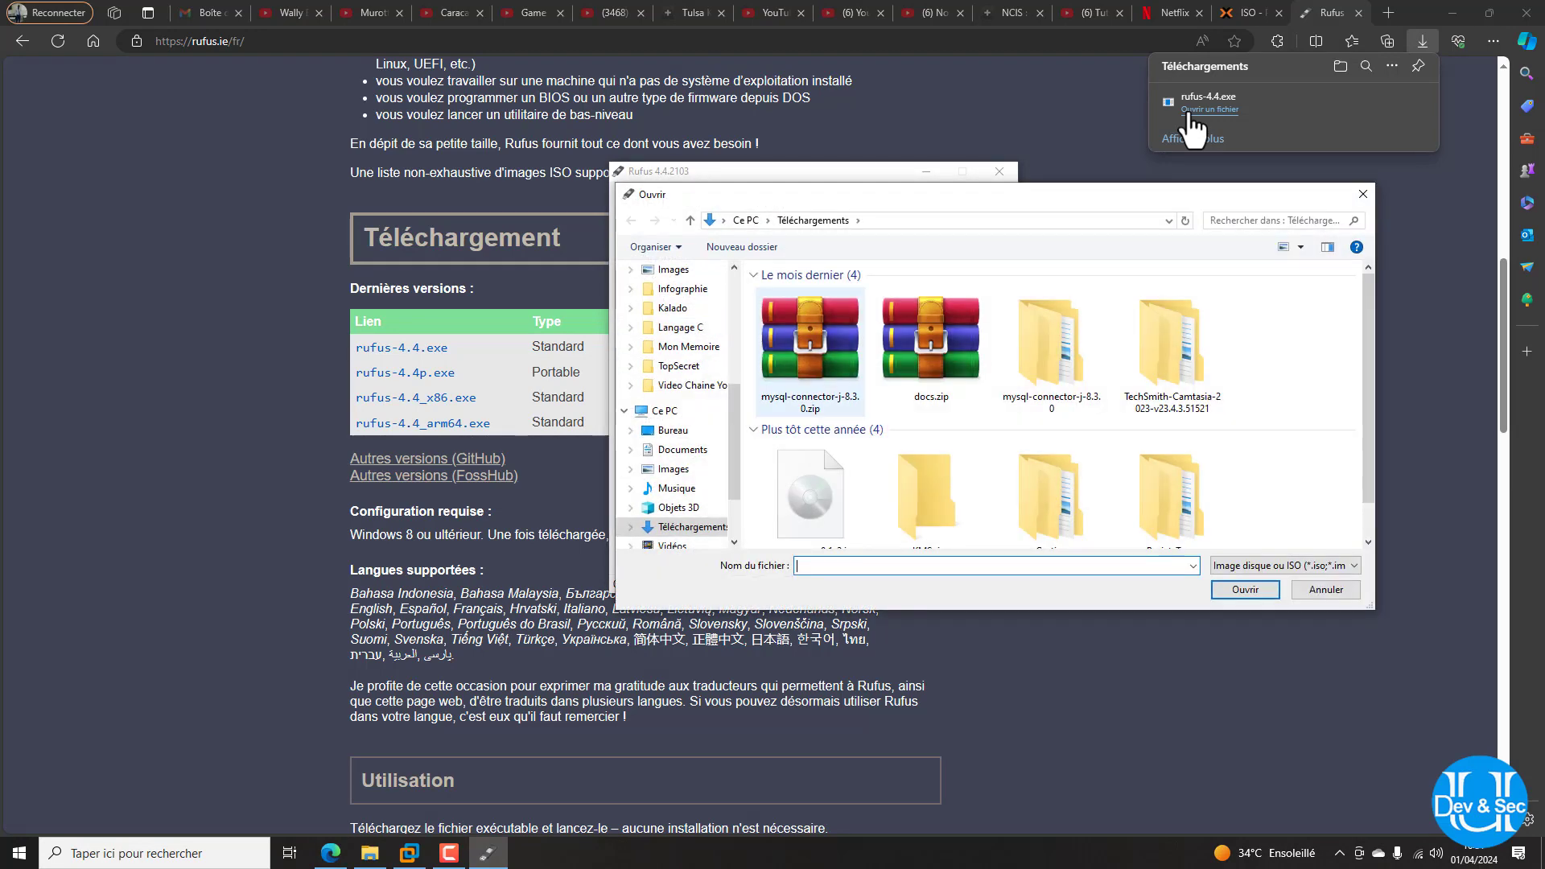
pyautogui.scroll(-1, 811, 411)
pyautogui.doubleClick(811, 483)
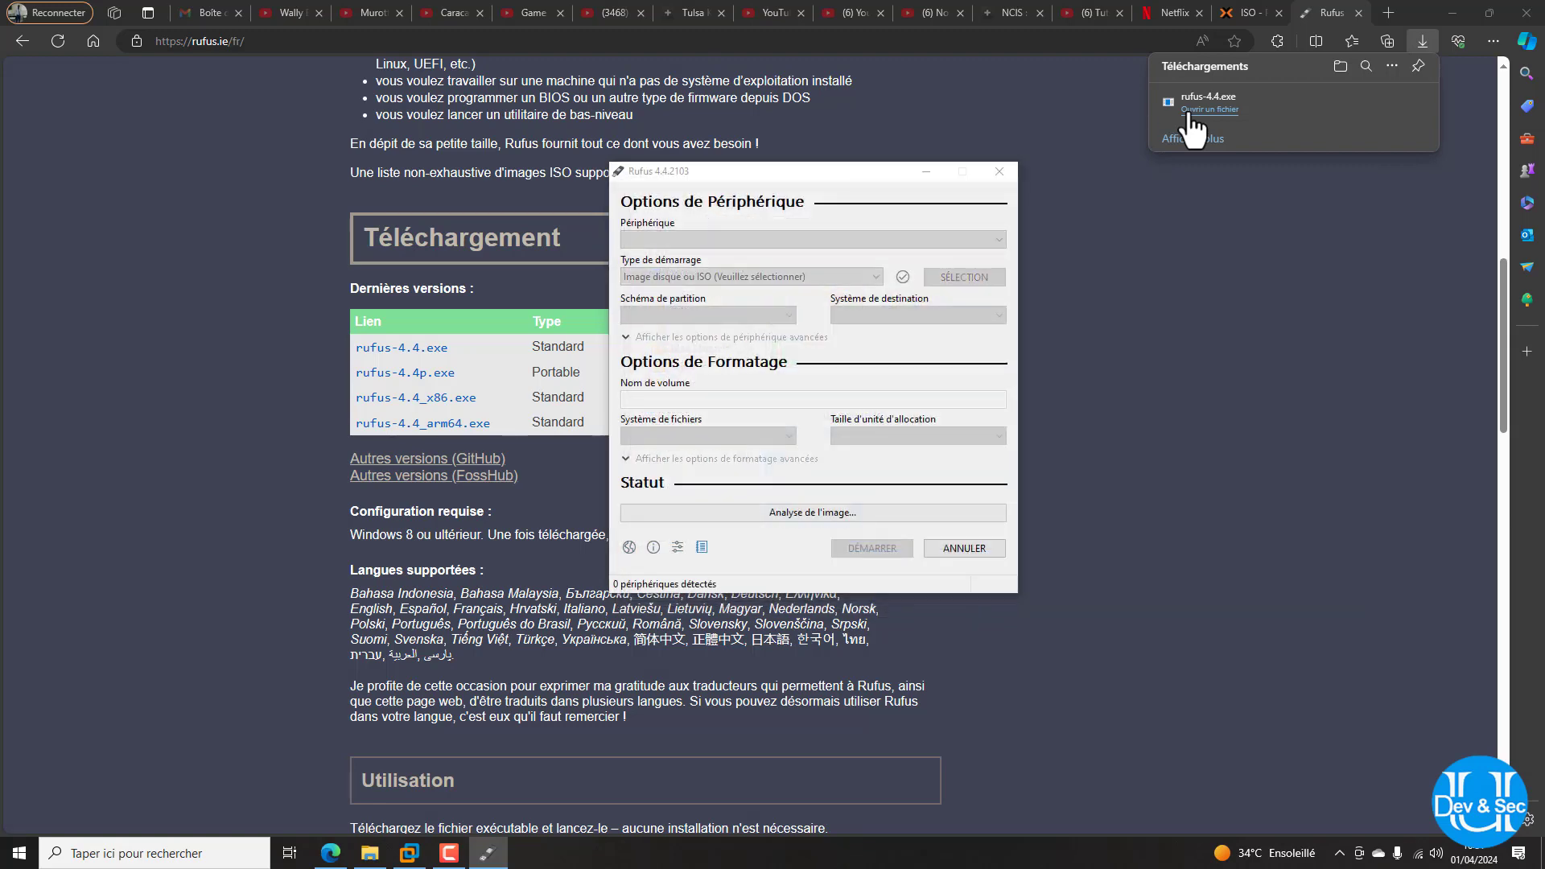
pyautogui.click(883, 488)
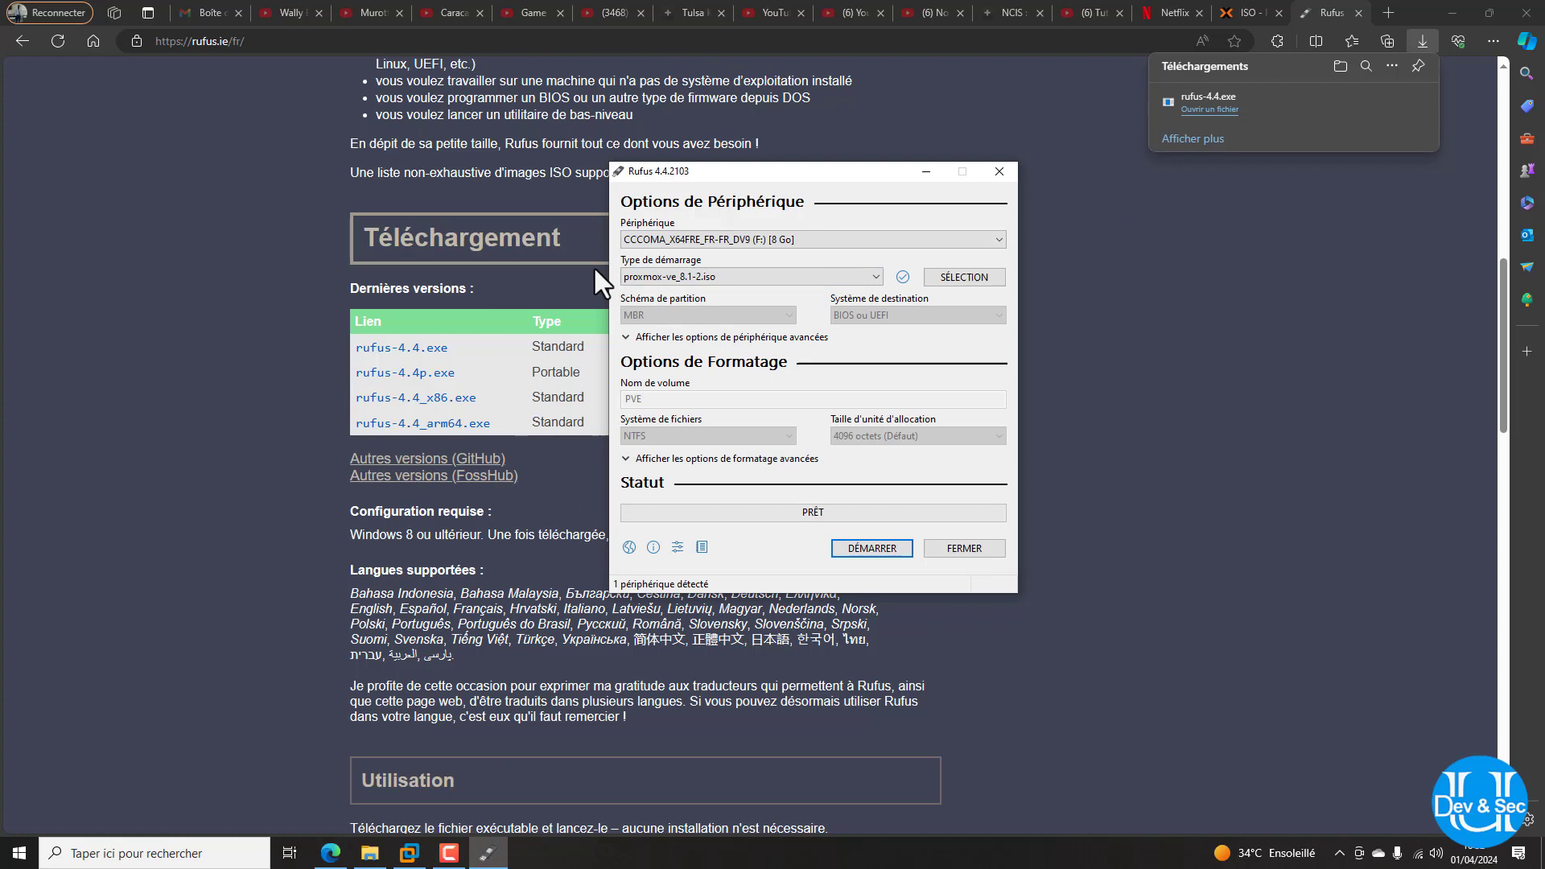
# Keep the same USB drive, reselect proxmox-ve_8.1-2.iso, acknowledge the ISOHybrid message, and close Rufus
pyautogui.click(813, 240)
pyautogui.click(813, 240)
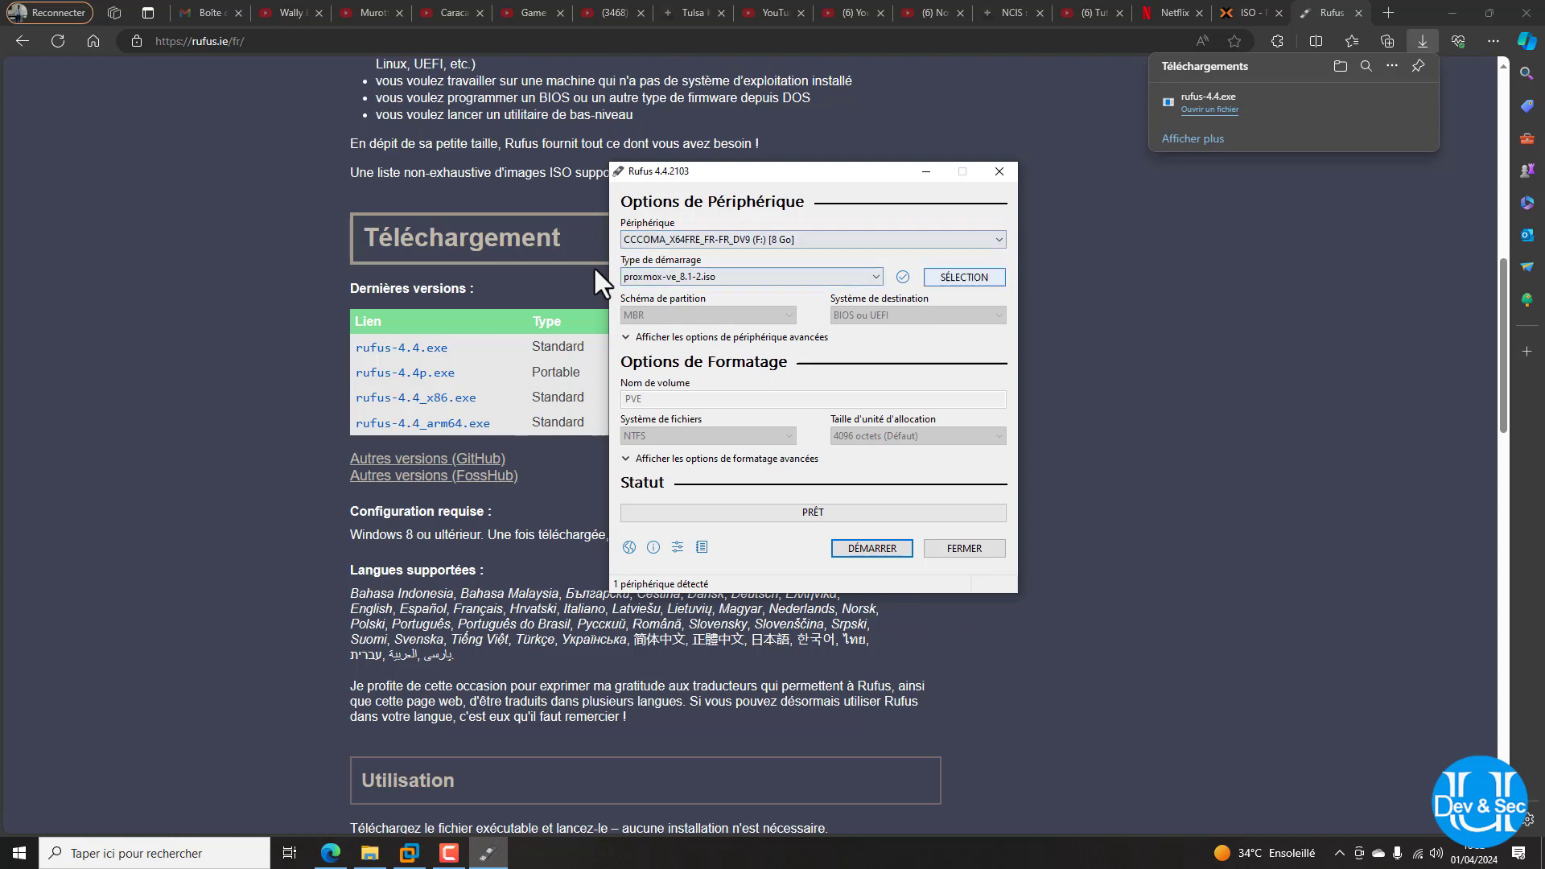
pyautogui.click(964, 277)
pyautogui.doubleClick(811, 495)
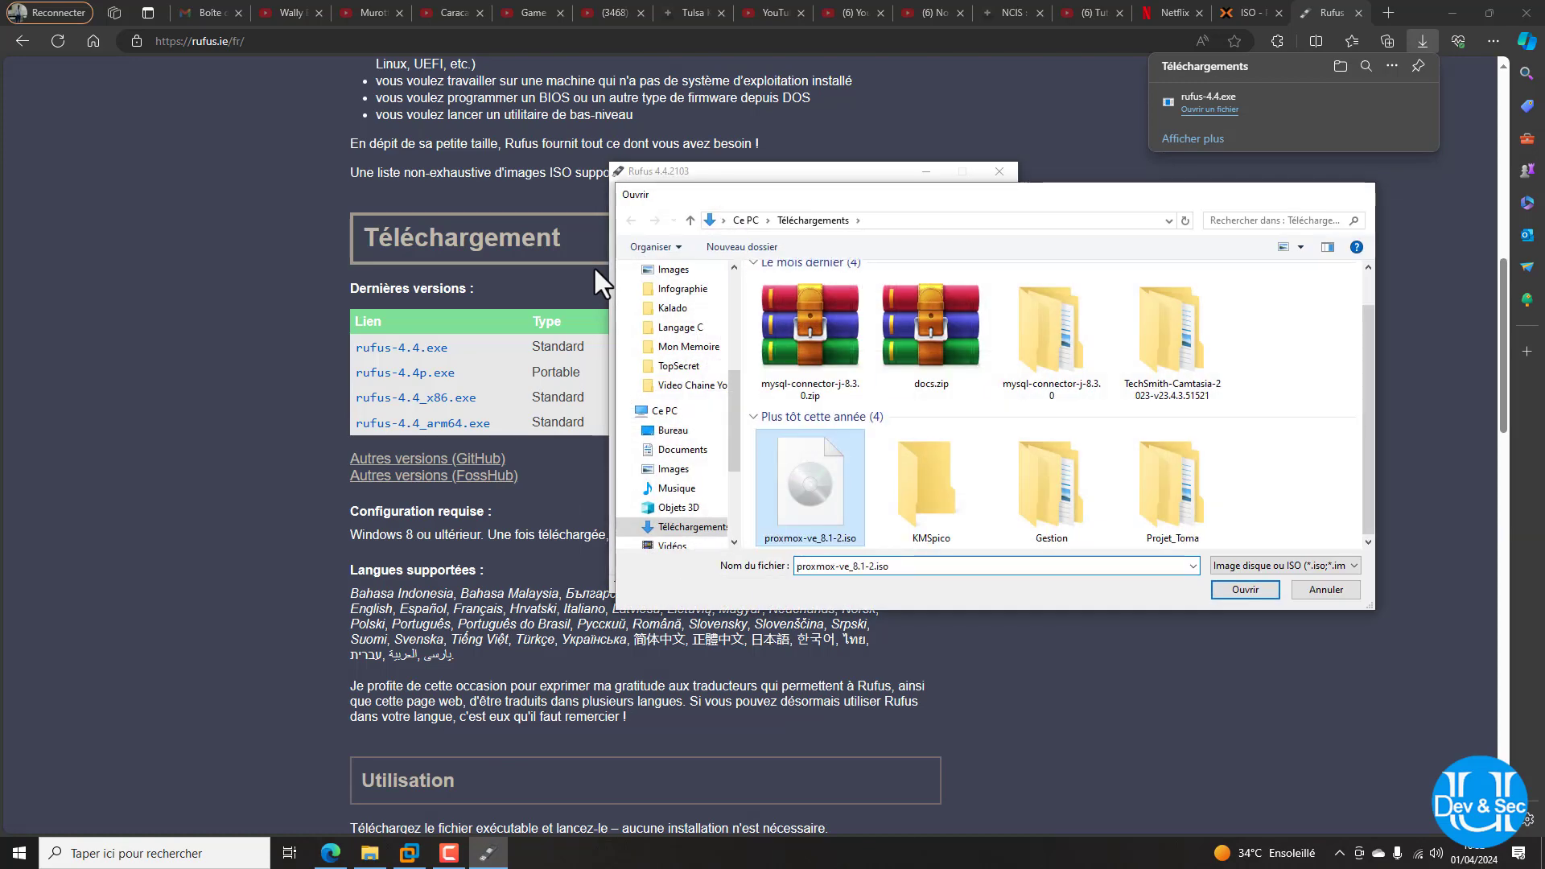
pyautogui.click(887, 488)
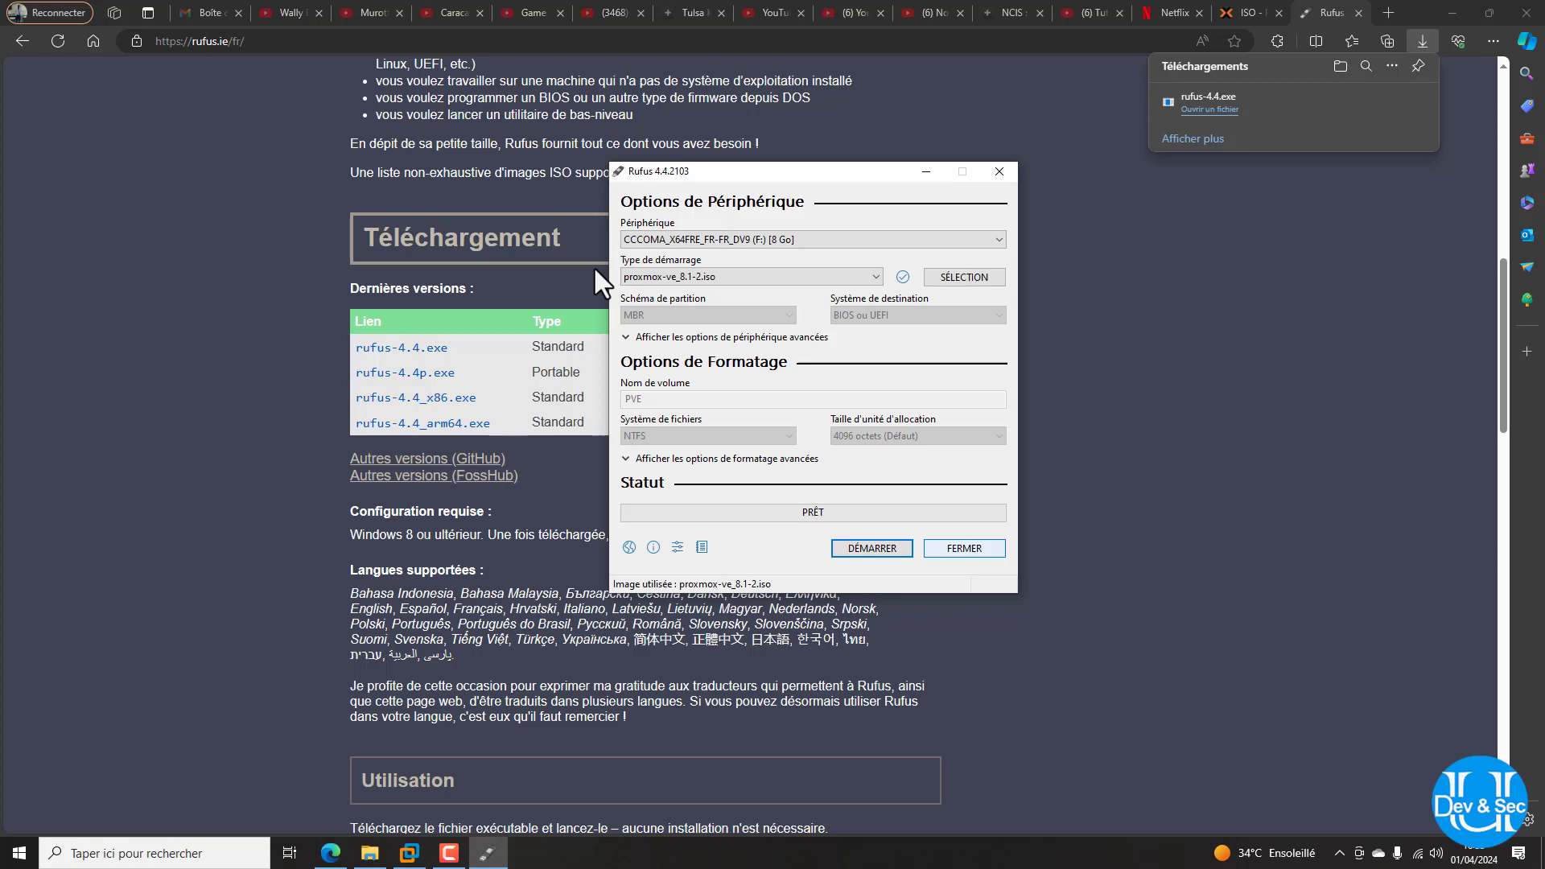
pyautogui.click(964, 548)
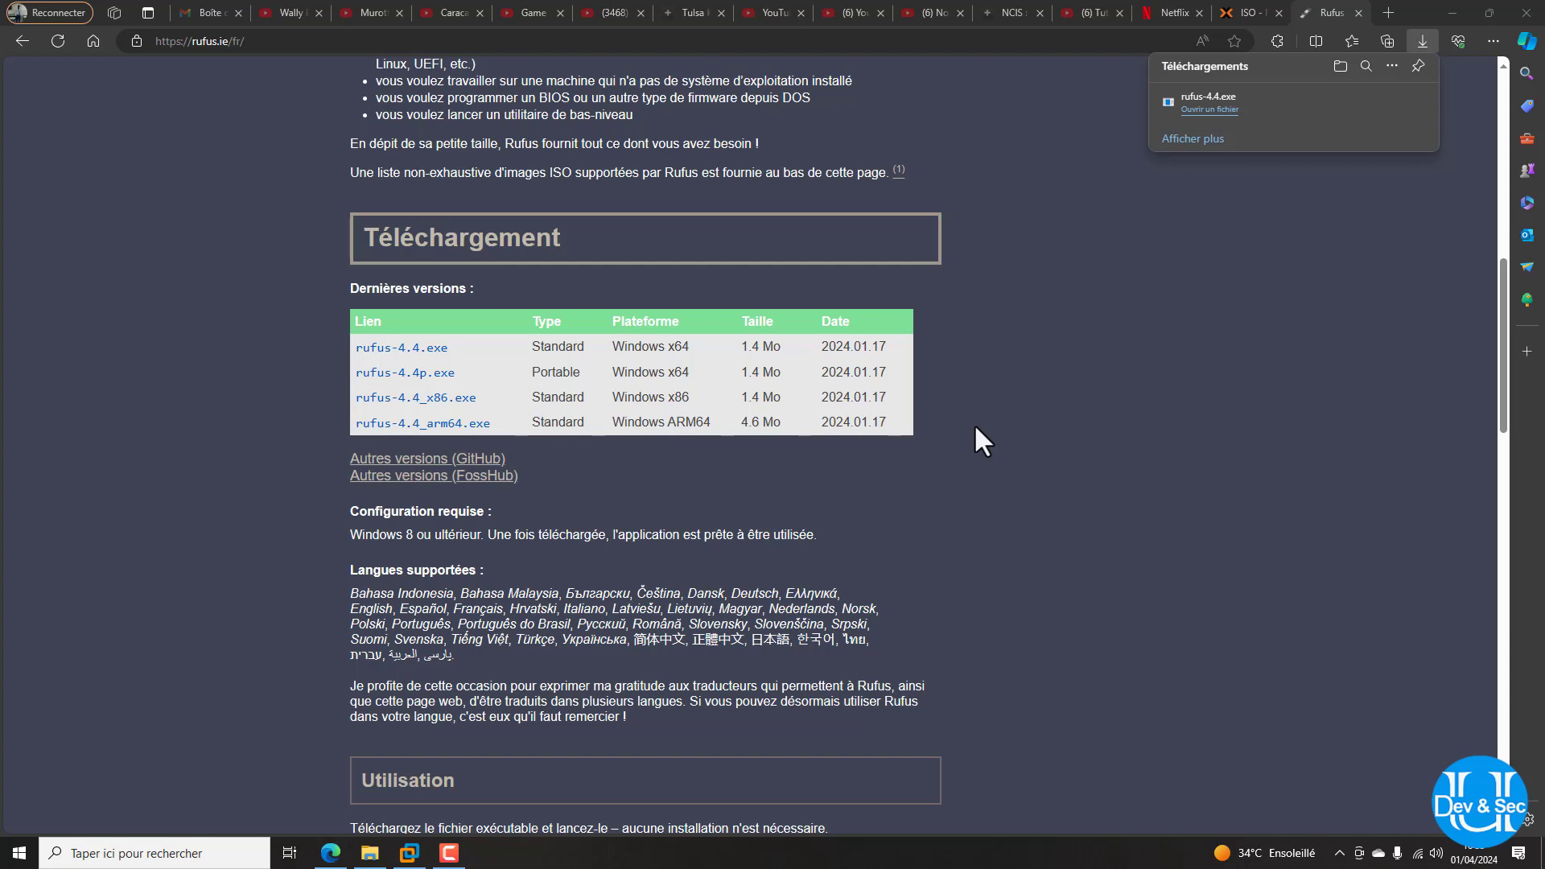
# Create a new folder named Proxmox in the VMware Workstation library
pyautogui.click(409, 853)
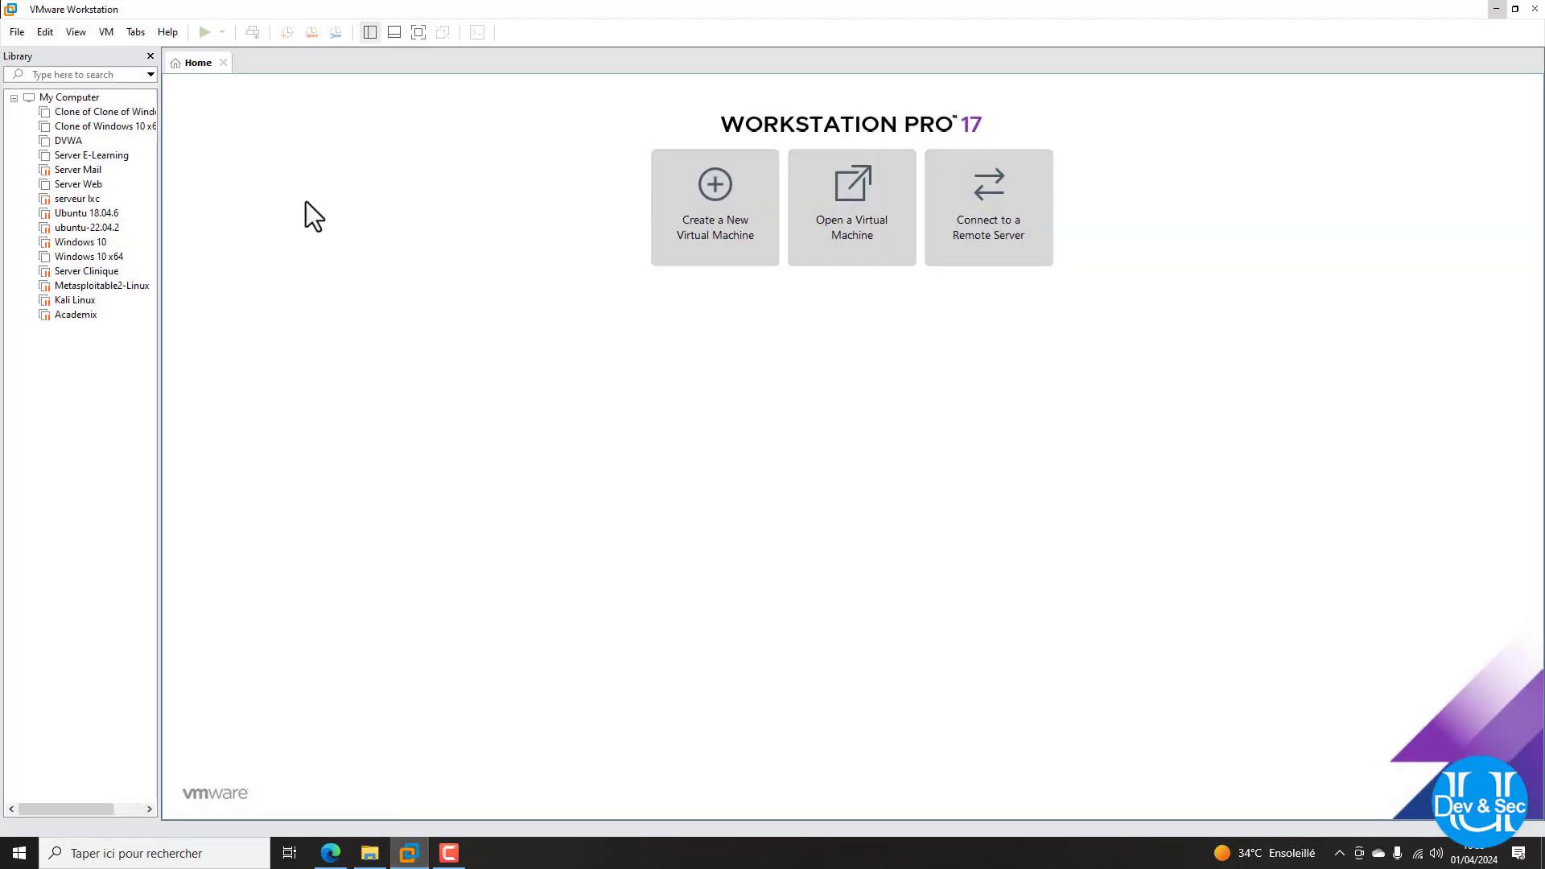
pyautogui.rightClick(68, 97)
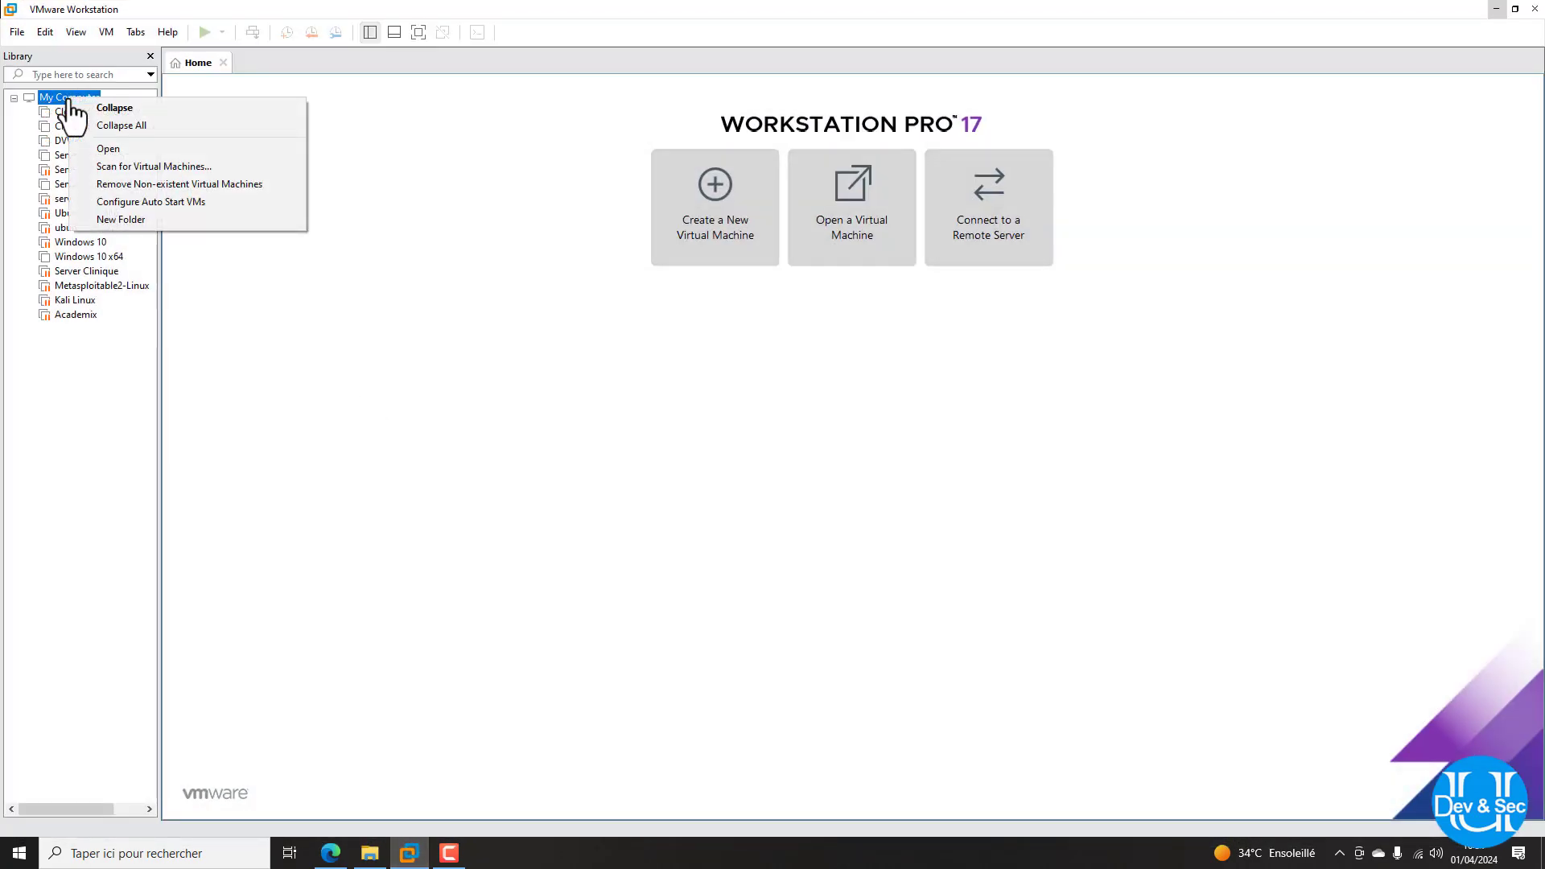
pyautogui.click(102, 322)
pyautogui.rightClick(97, 328)
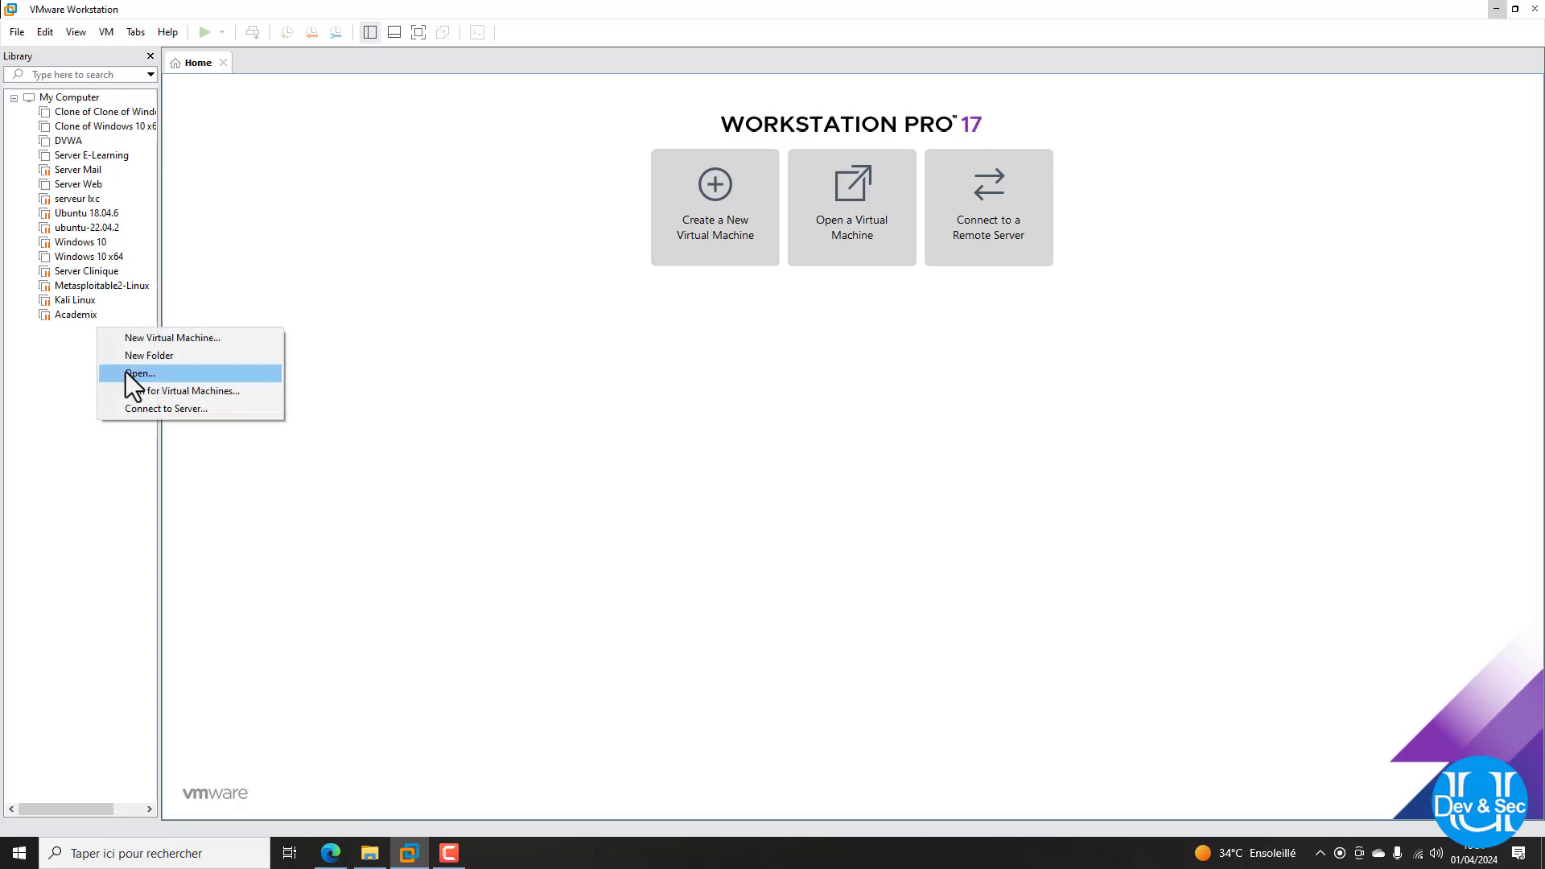
pyautogui.click(177, 355)
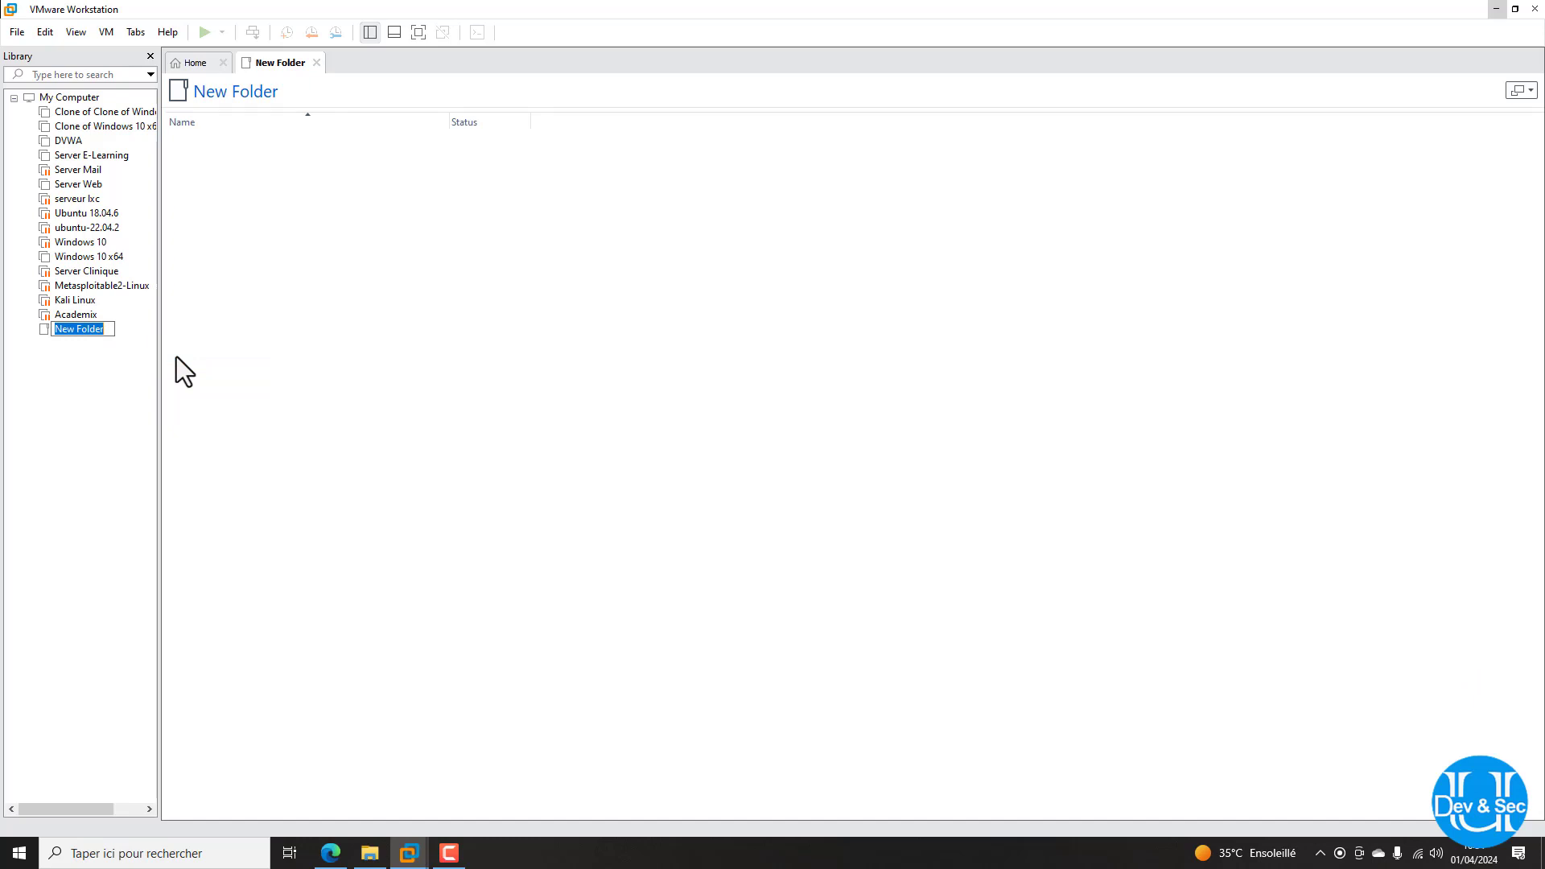
pyautogui.write('Pr')
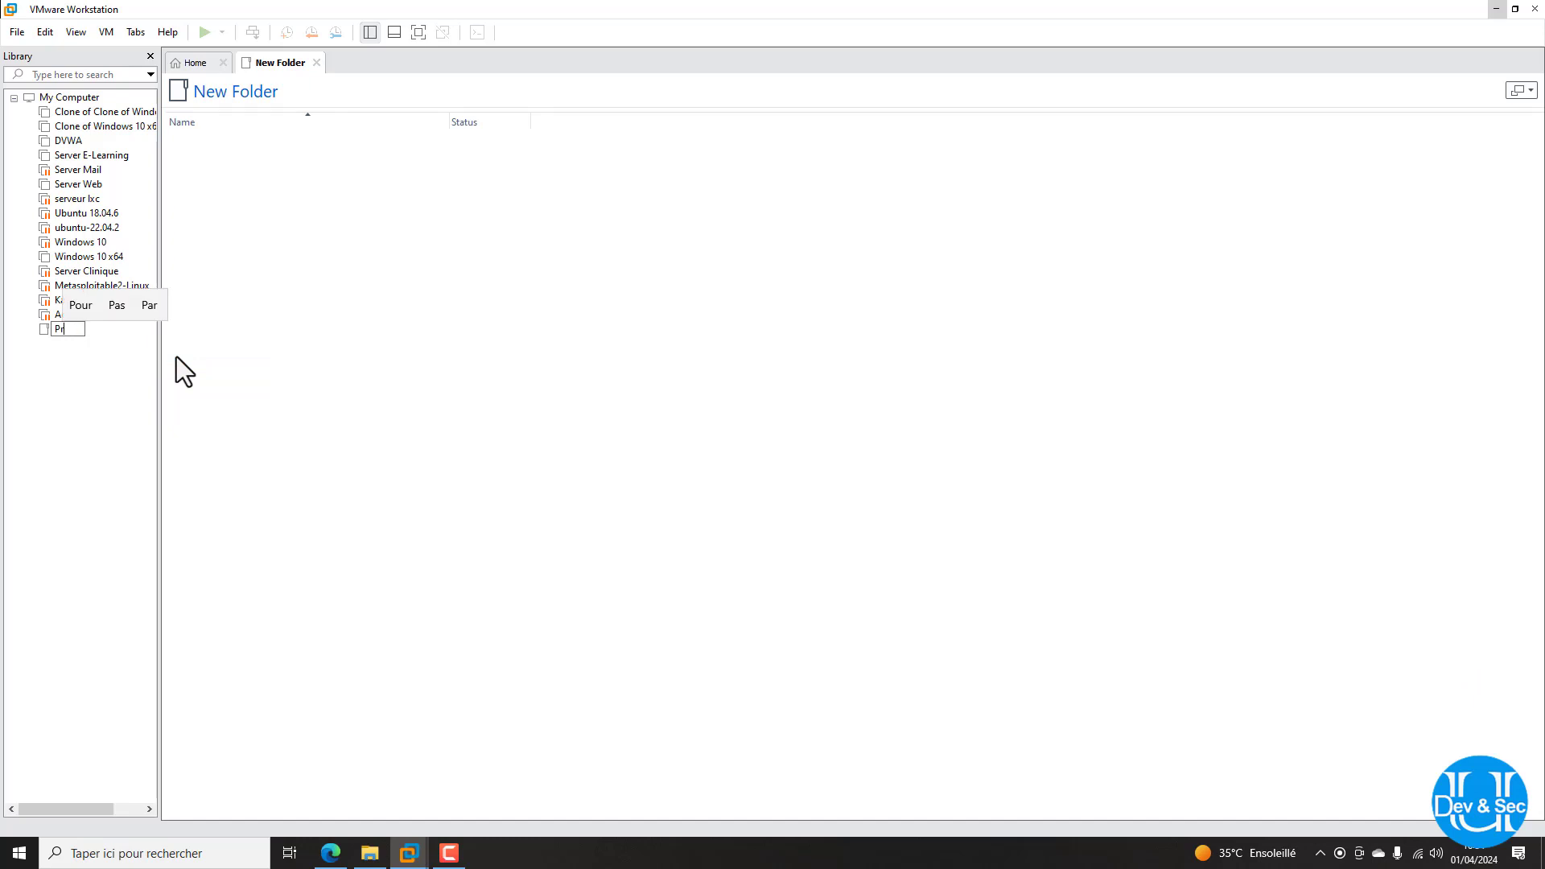
pyautogui.write('oxmox')
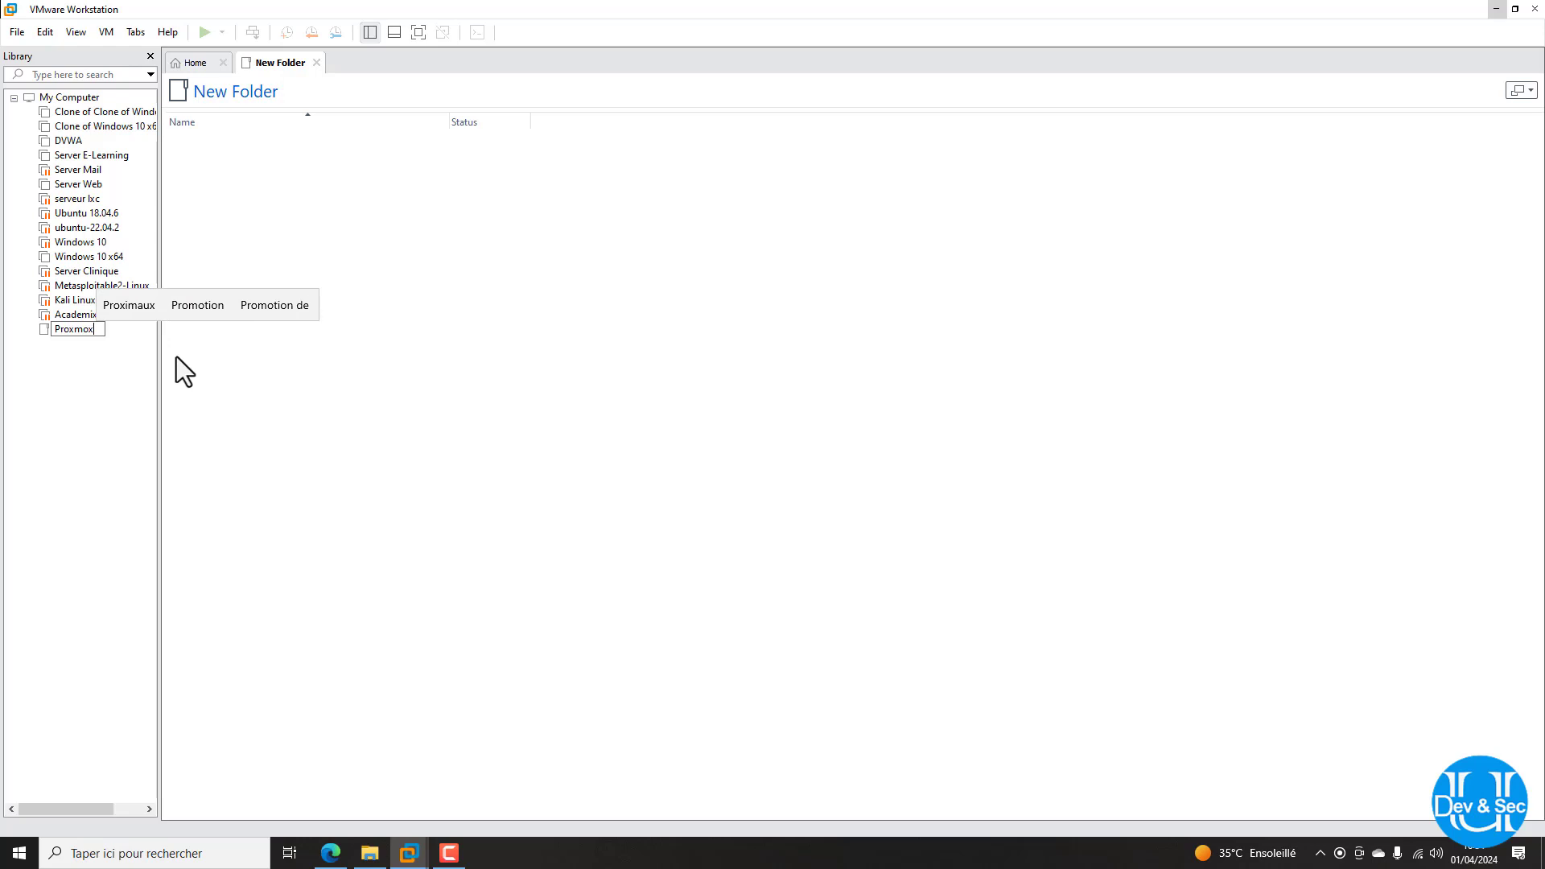
pyautogui.press('Return')
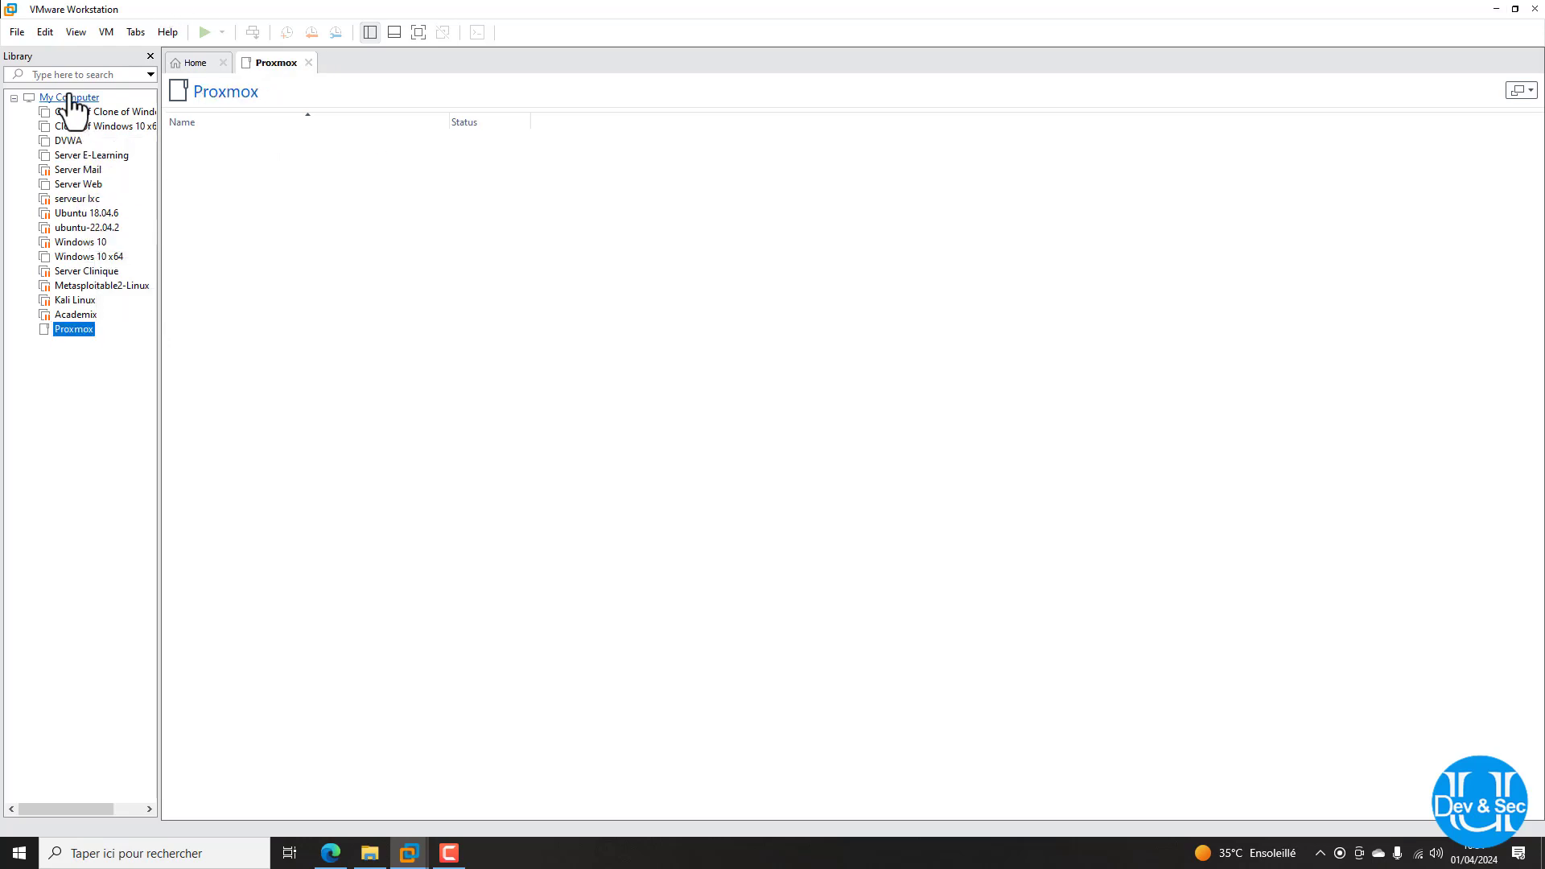
# Close the Proxmox folder's tab to return to the Home page
pyautogui.rightClick(79, 332)
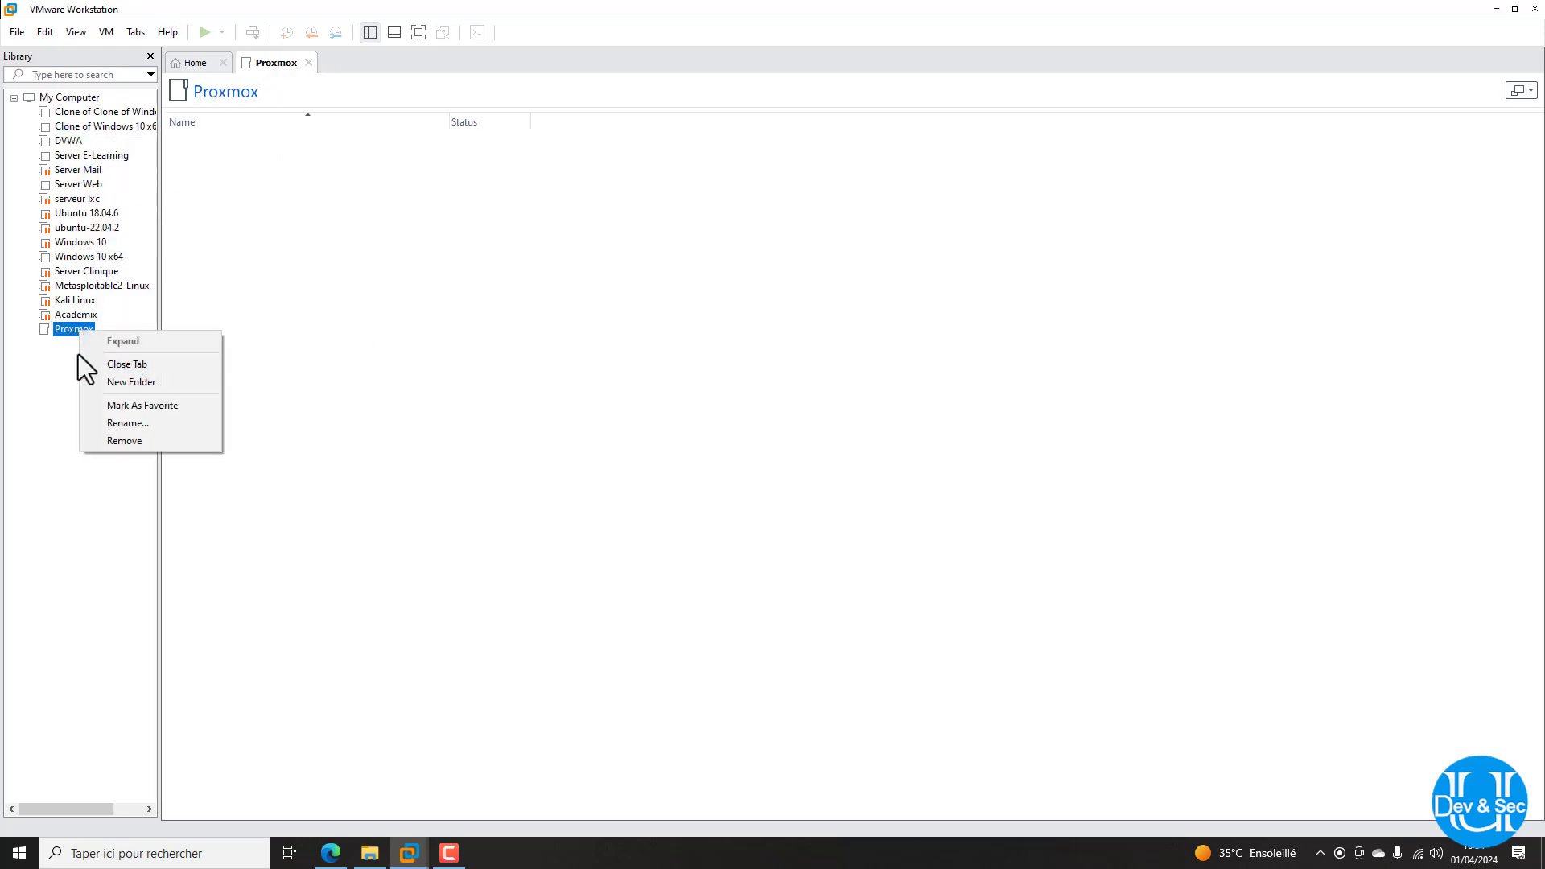
pyautogui.click(62, 326)
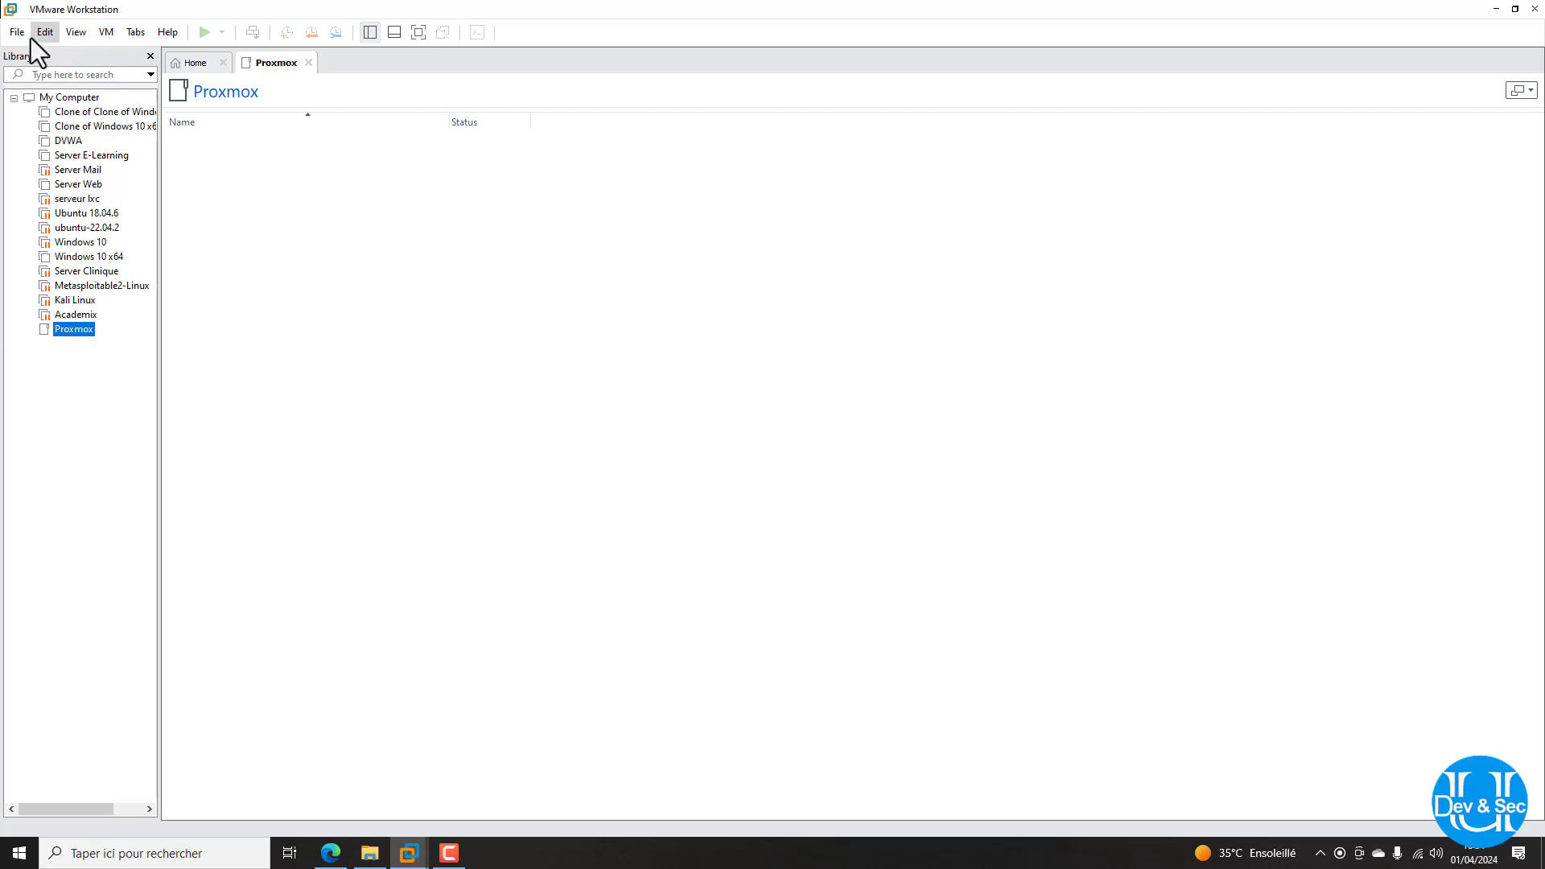
pyautogui.click(308, 63)
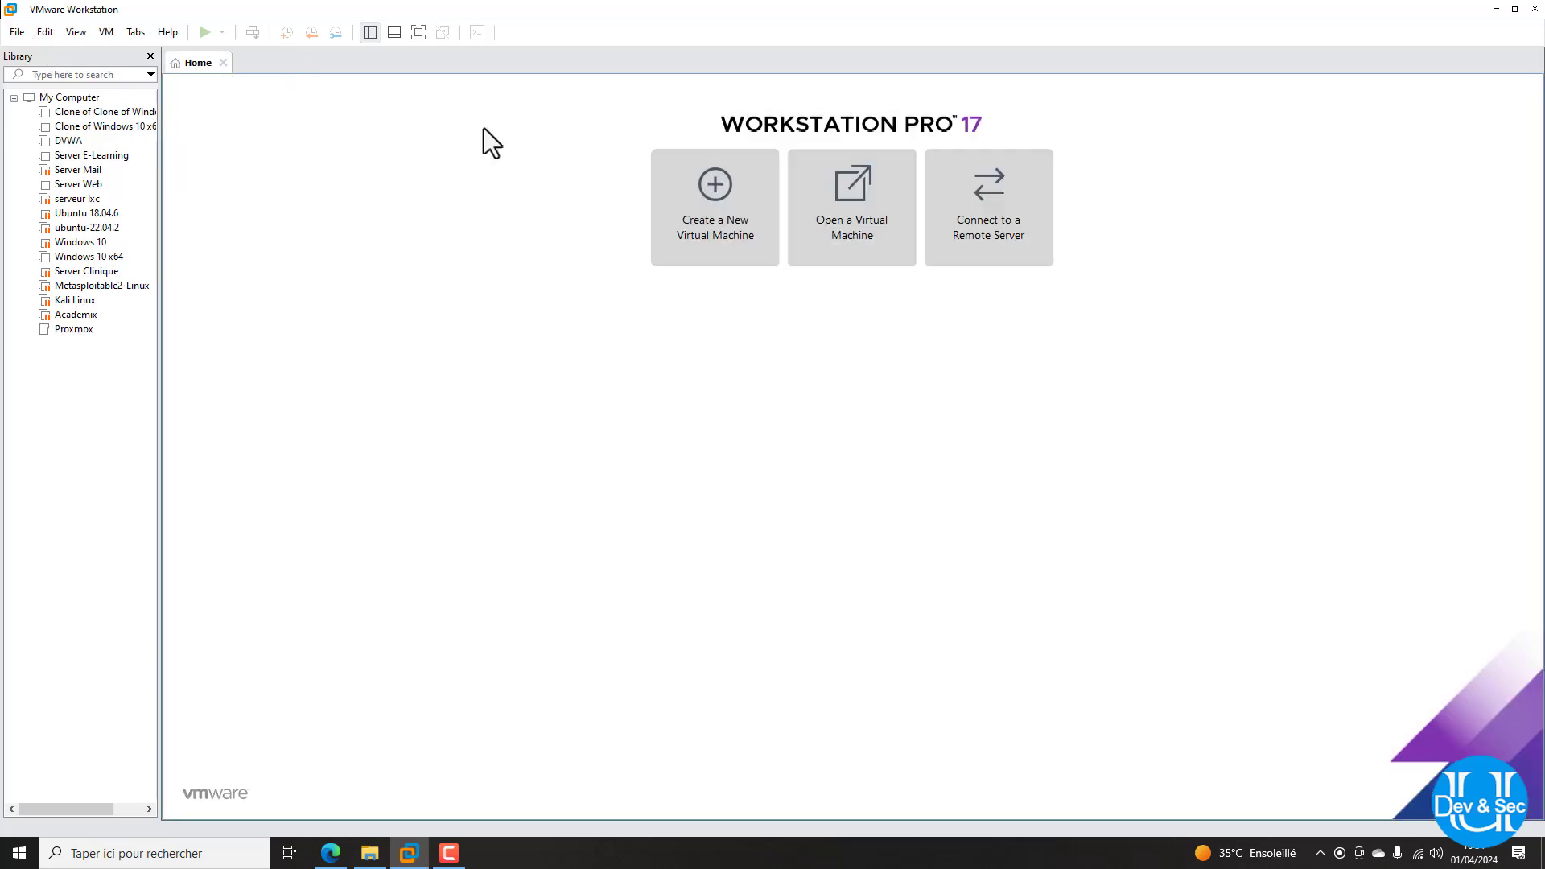
# Start a new VM with OS installation deferred and guest Linux, Debian 12.x 64-bit
pyautogui.click(724, 240)
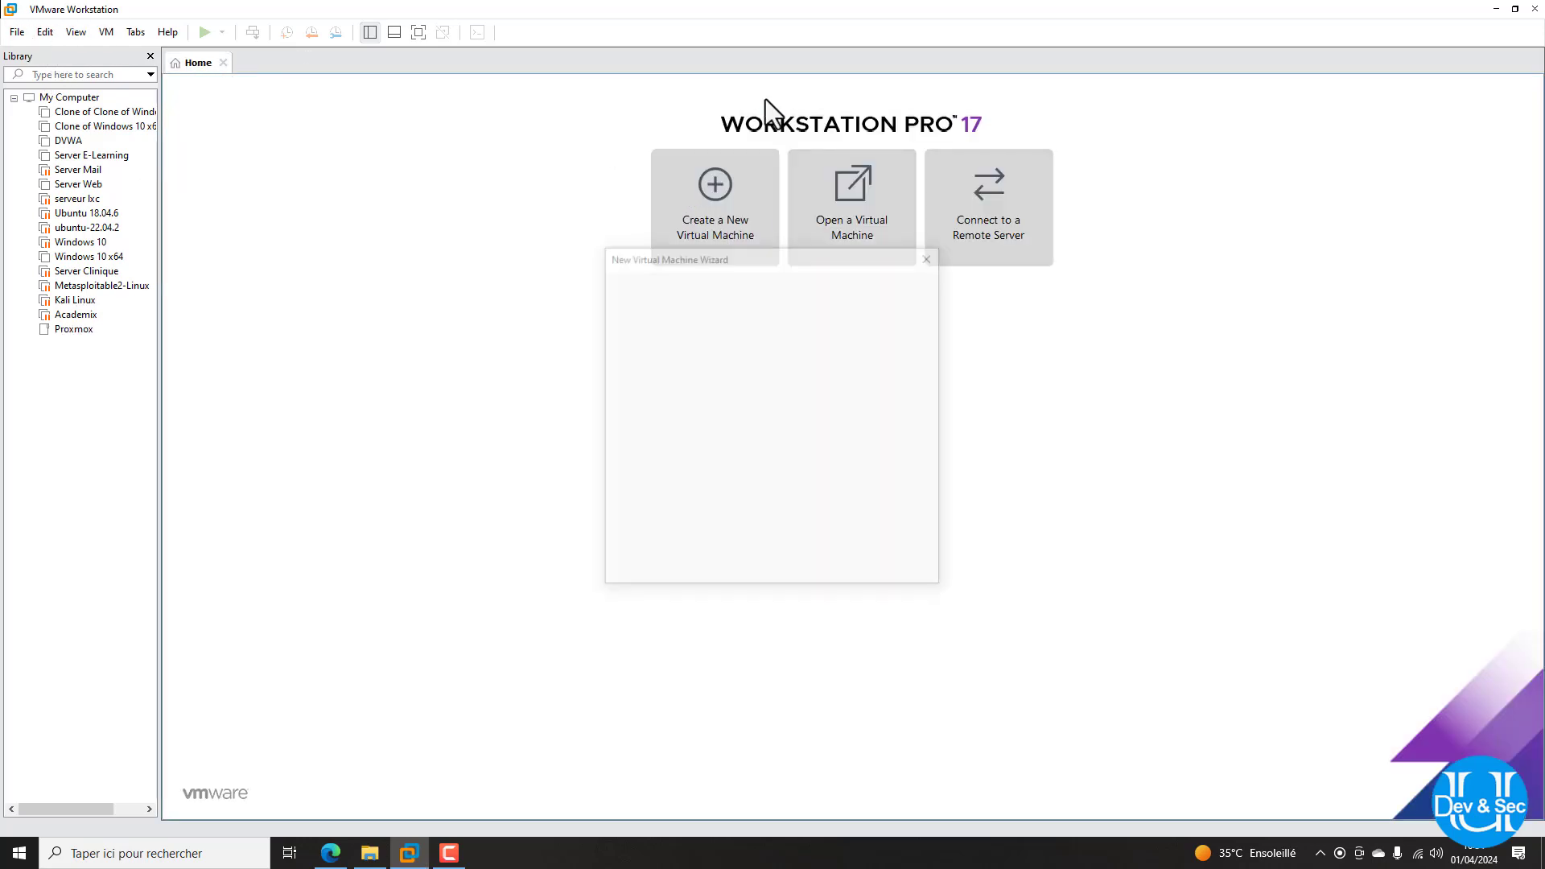
pyautogui.click(833, 577)
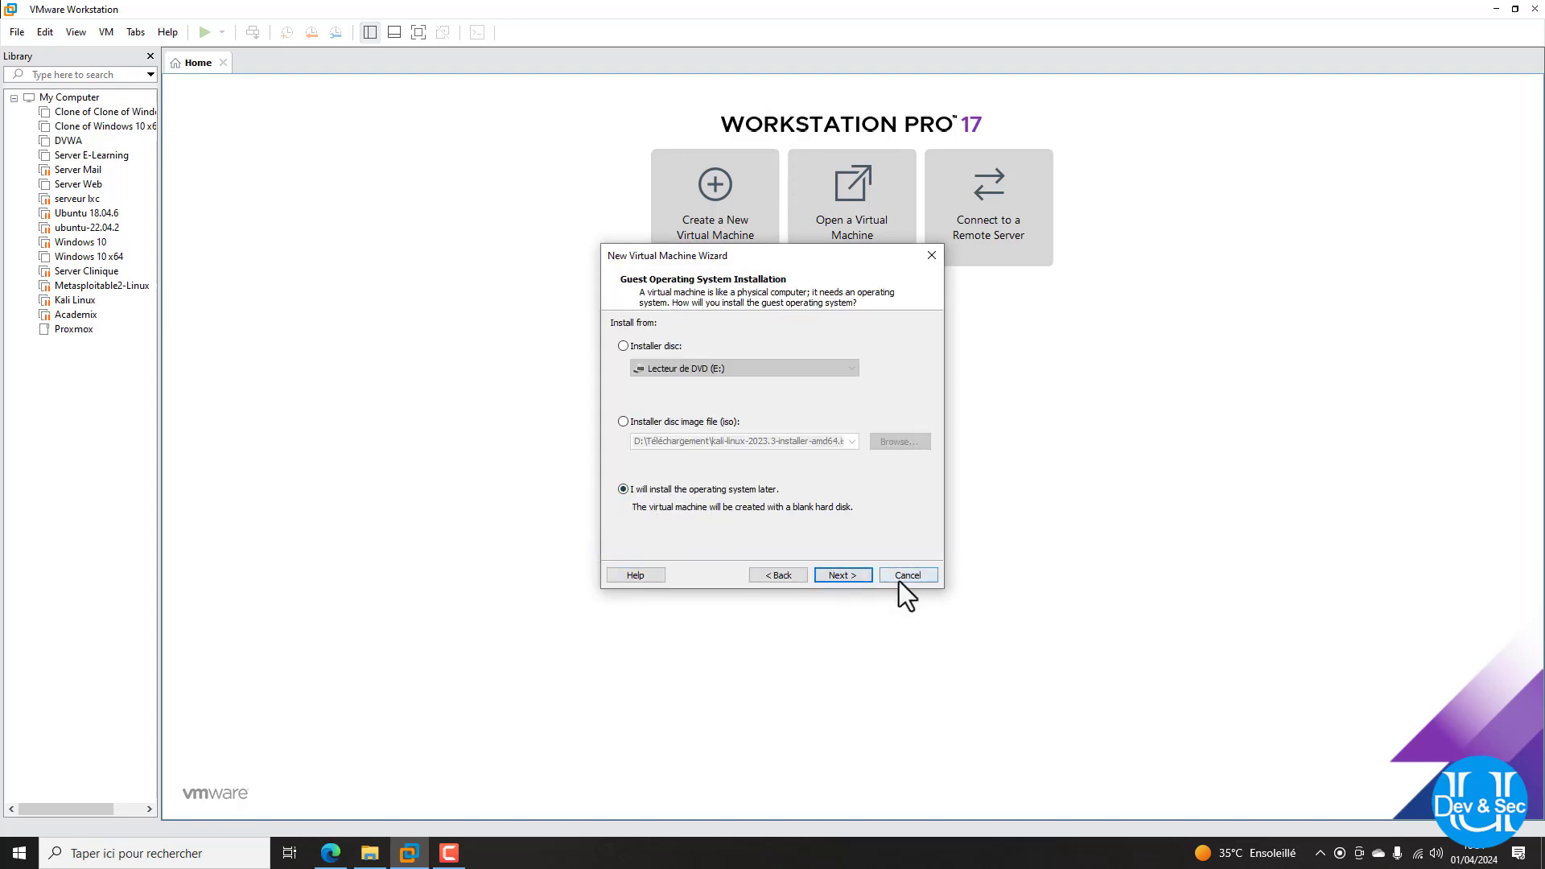
pyautogui.click(839, 574)
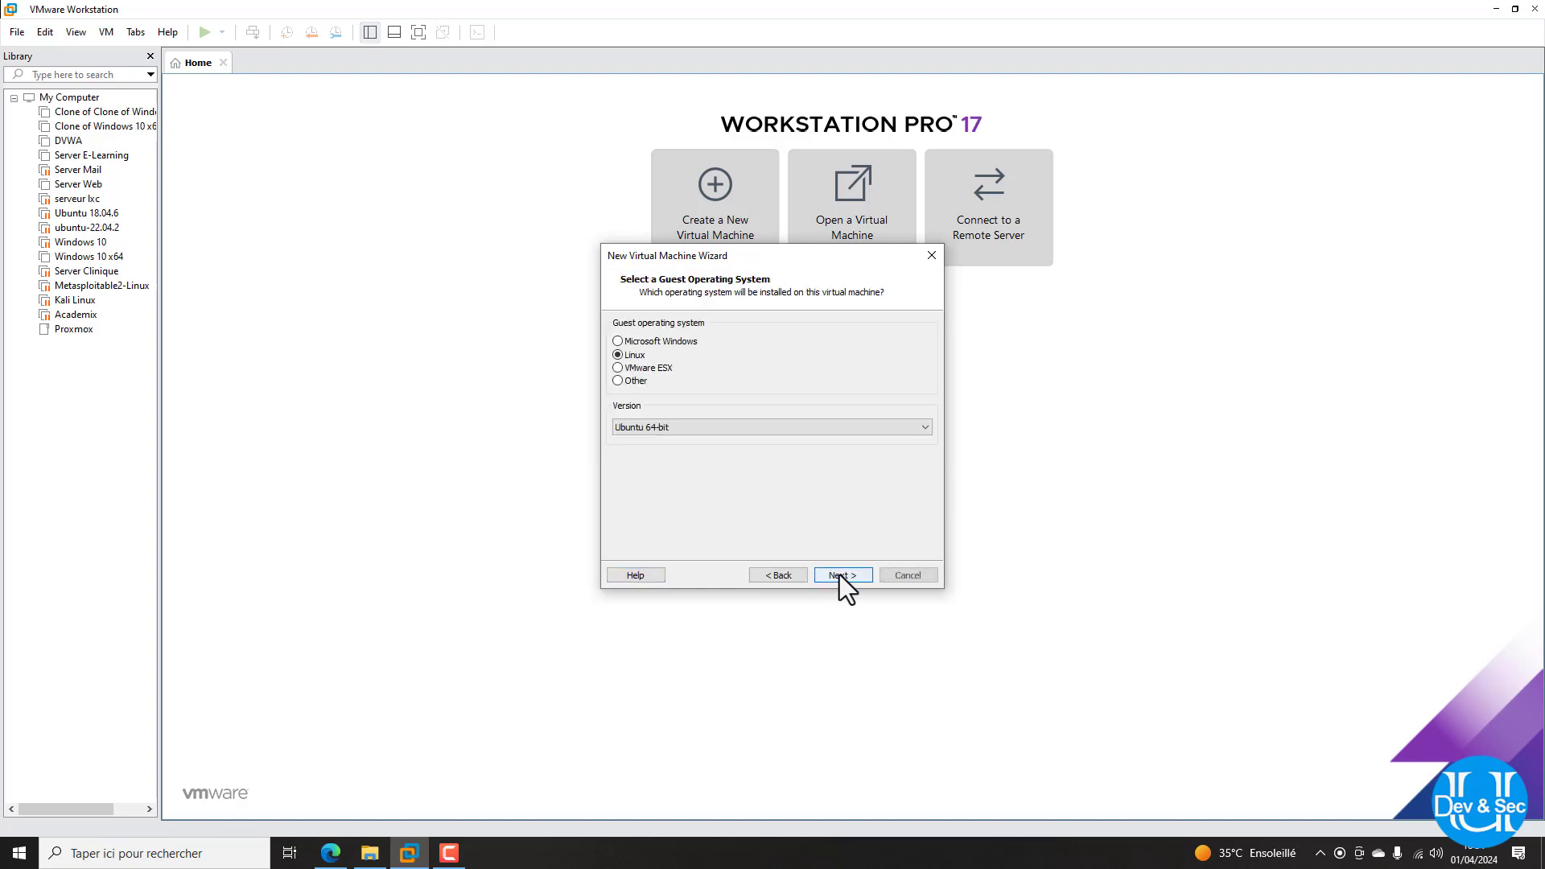
pyautogui.click(677, 425)
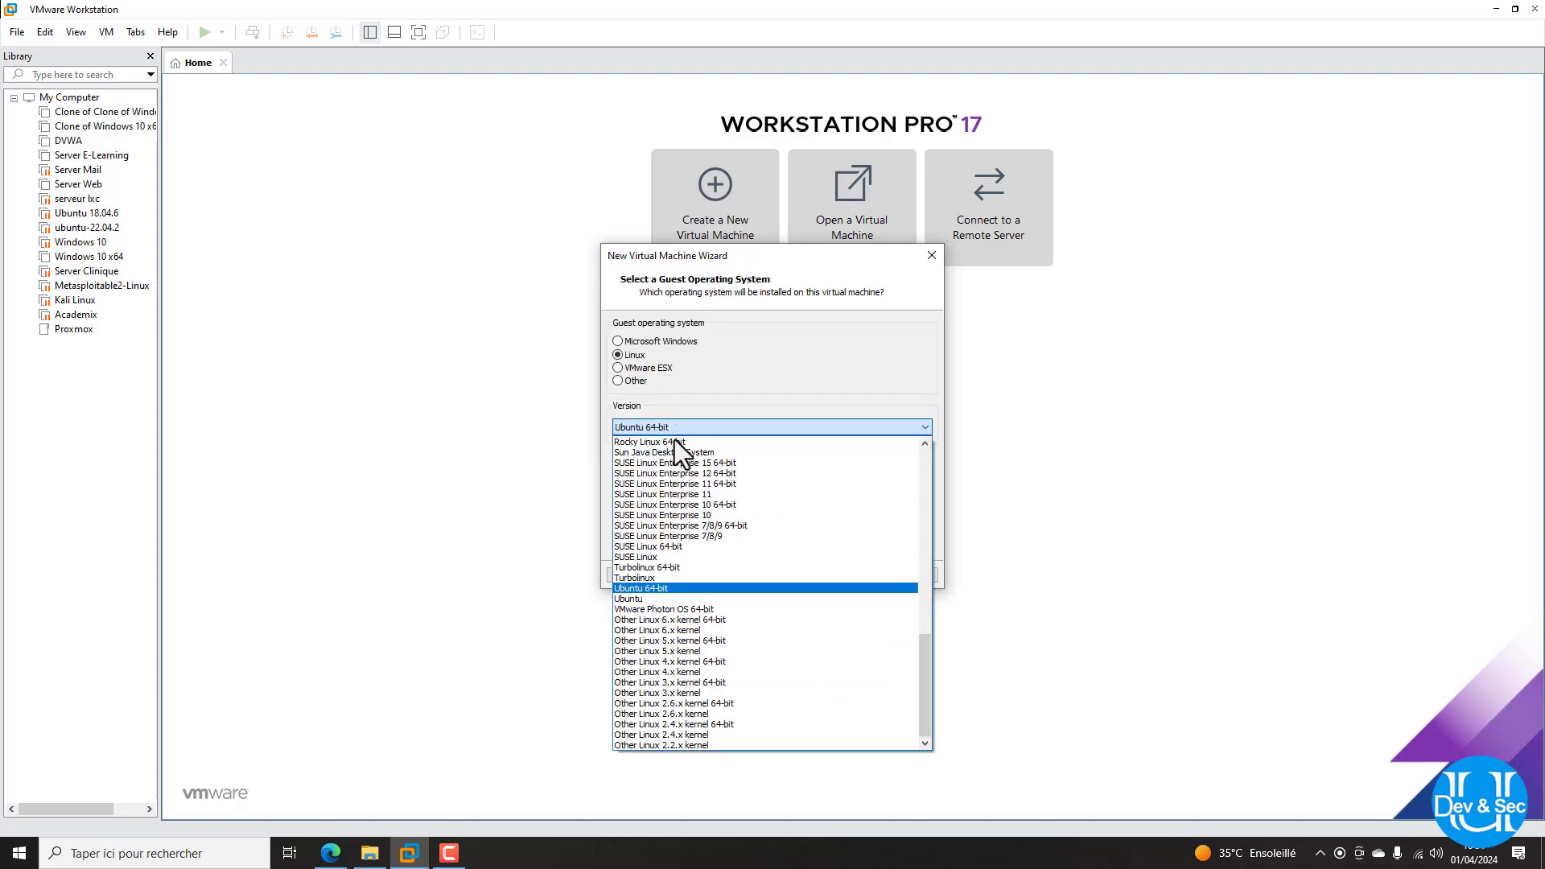
pyautogui.scroll(12, 690, 604)
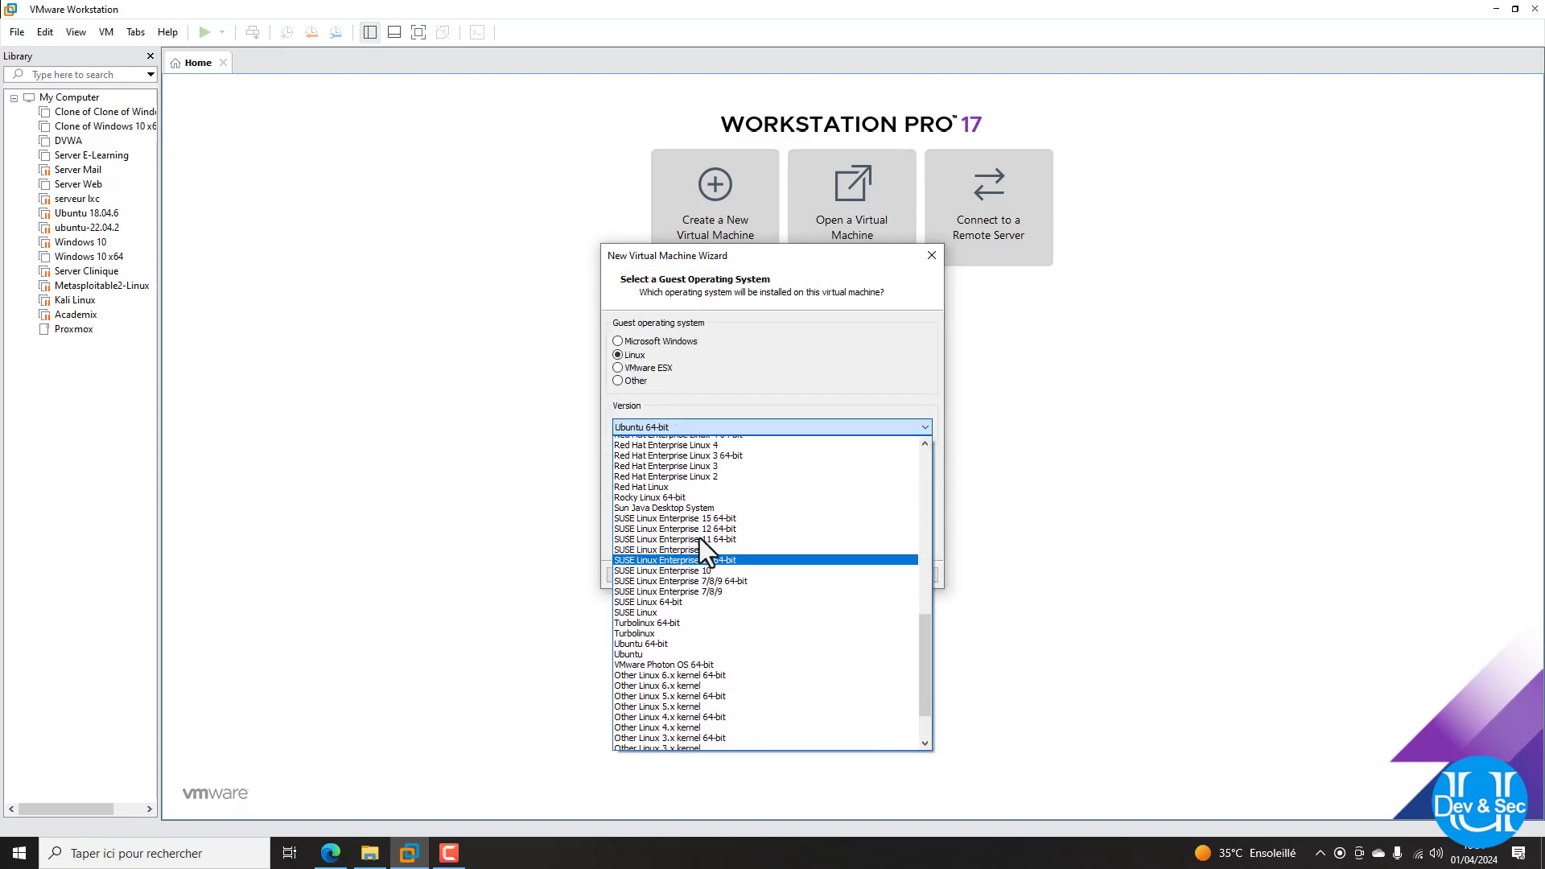
pyautogui.scroll(3, 699, 531)
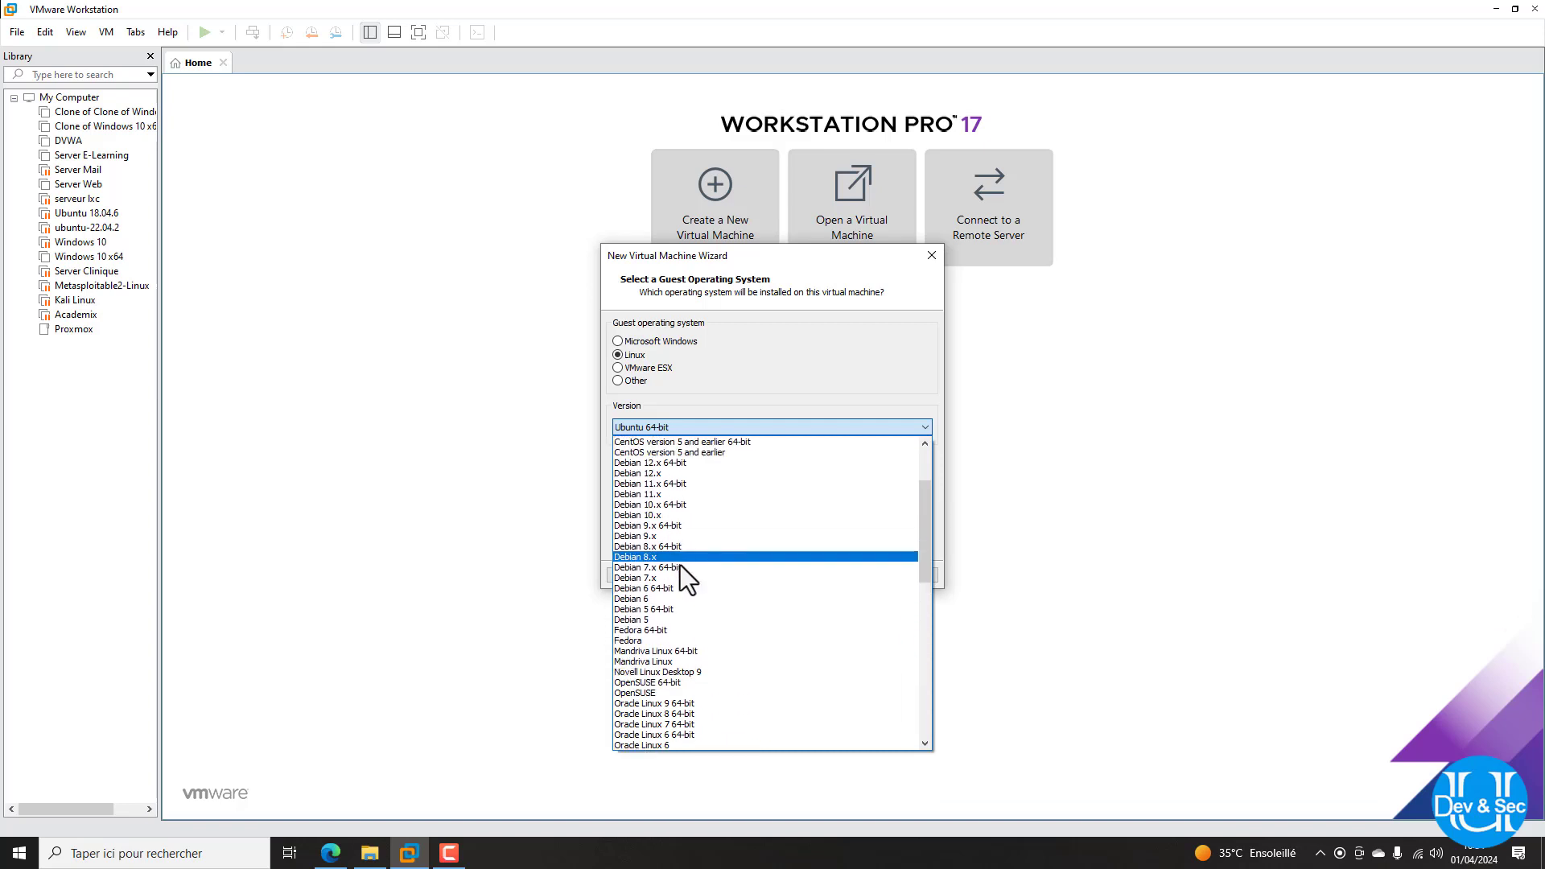
pyautogui.click(668, 463)
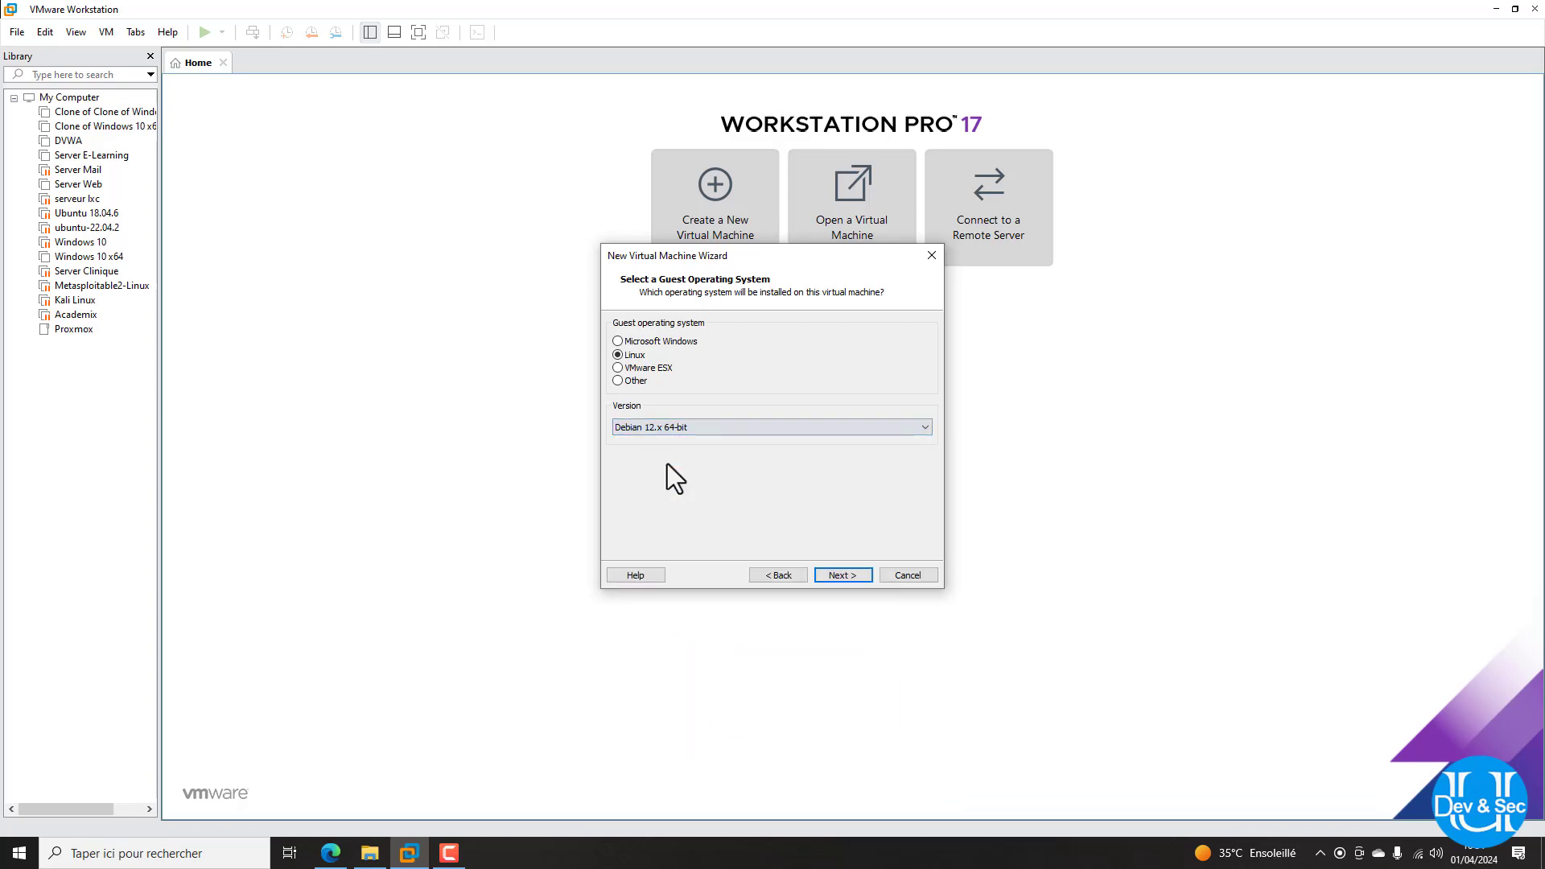
# Name the VM pve and accept the 120 GB split disk to reach the summary
pyautogui.click(833, 576)
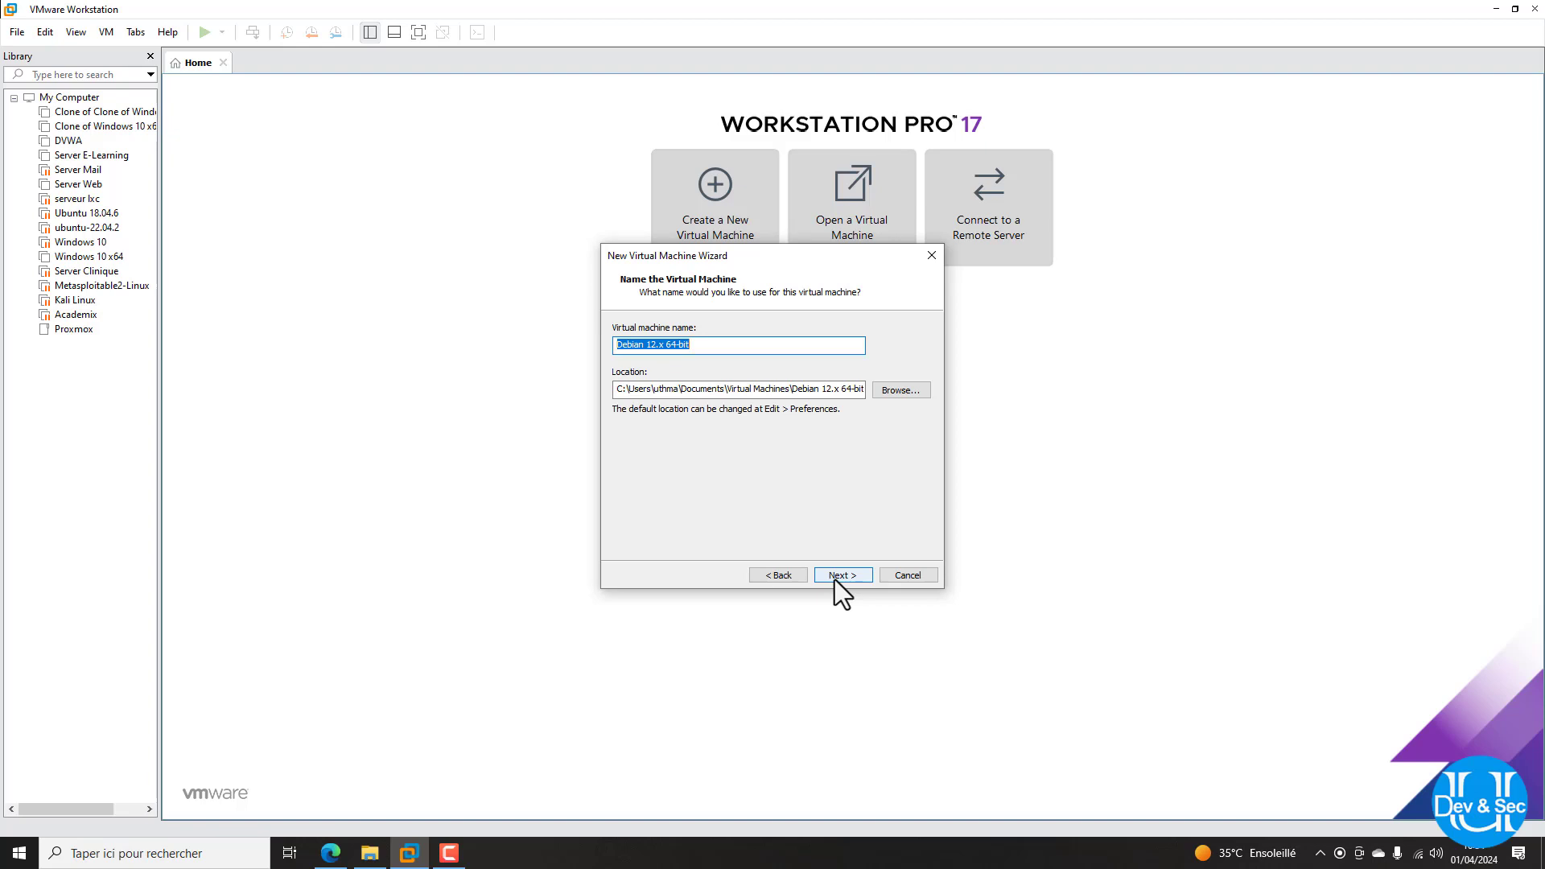
pyautogui.write('P')
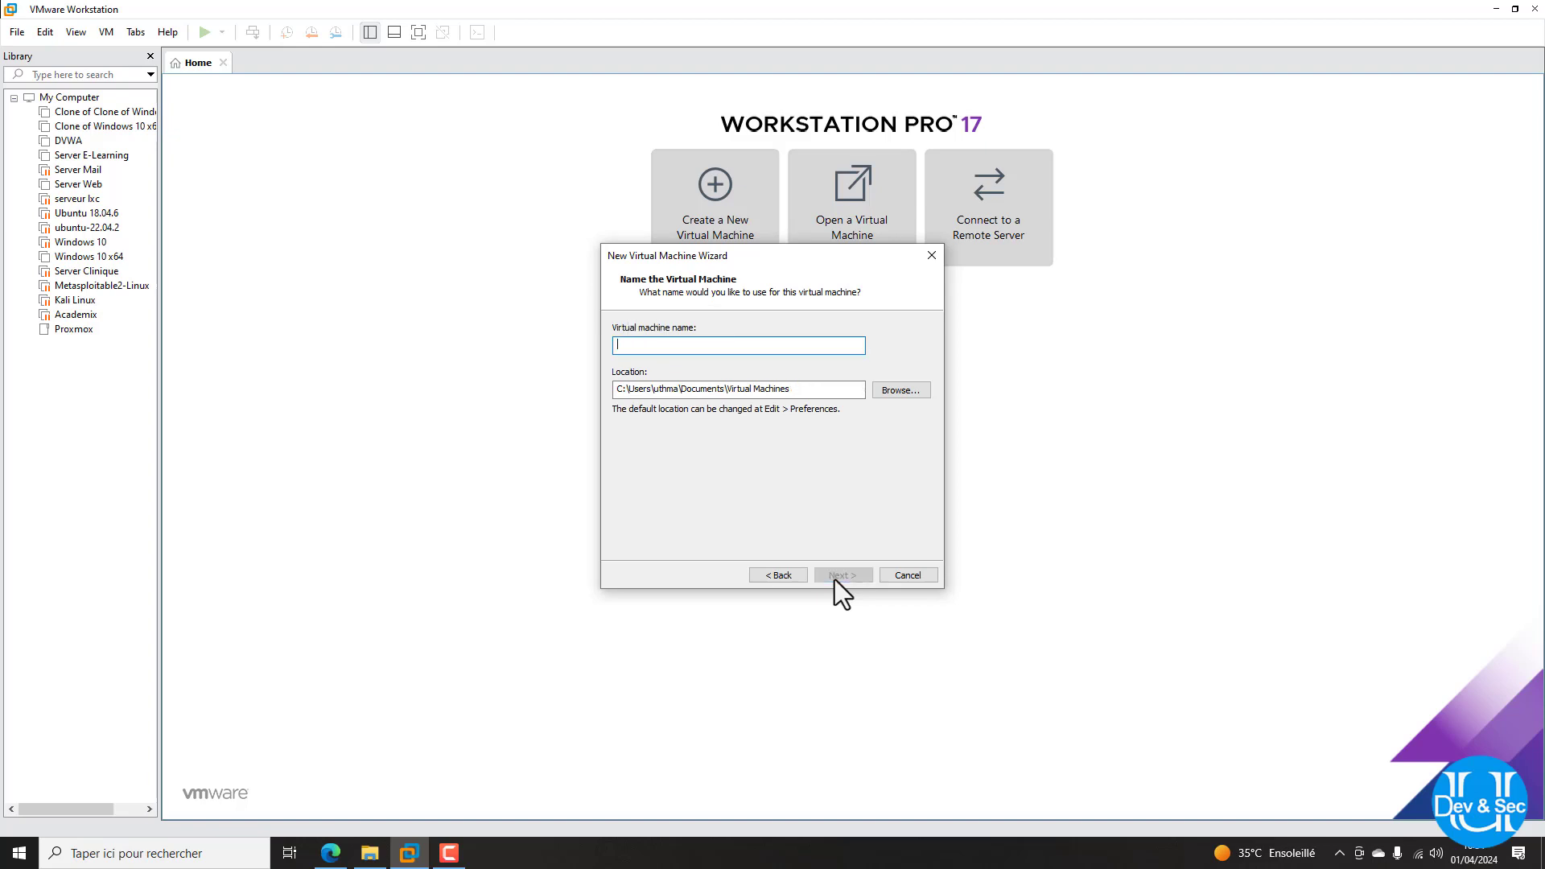
pyautogui.write('p')
pyautogui.press('BackSpace')
pyautogui.write('pv')
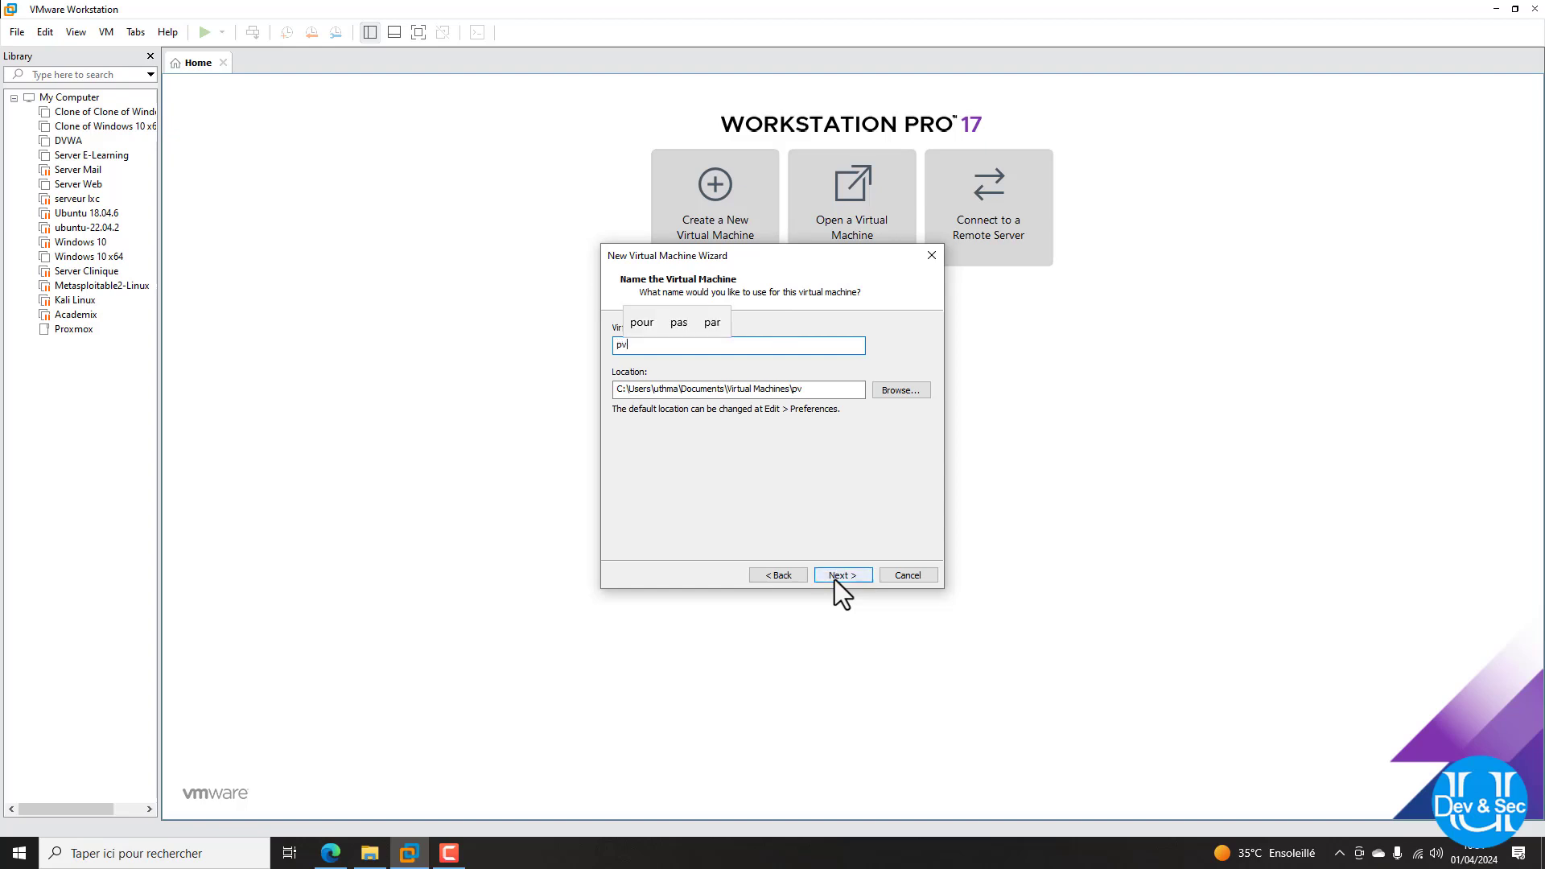
pyautogui.write('e')
pyautogui.click(834, 580)
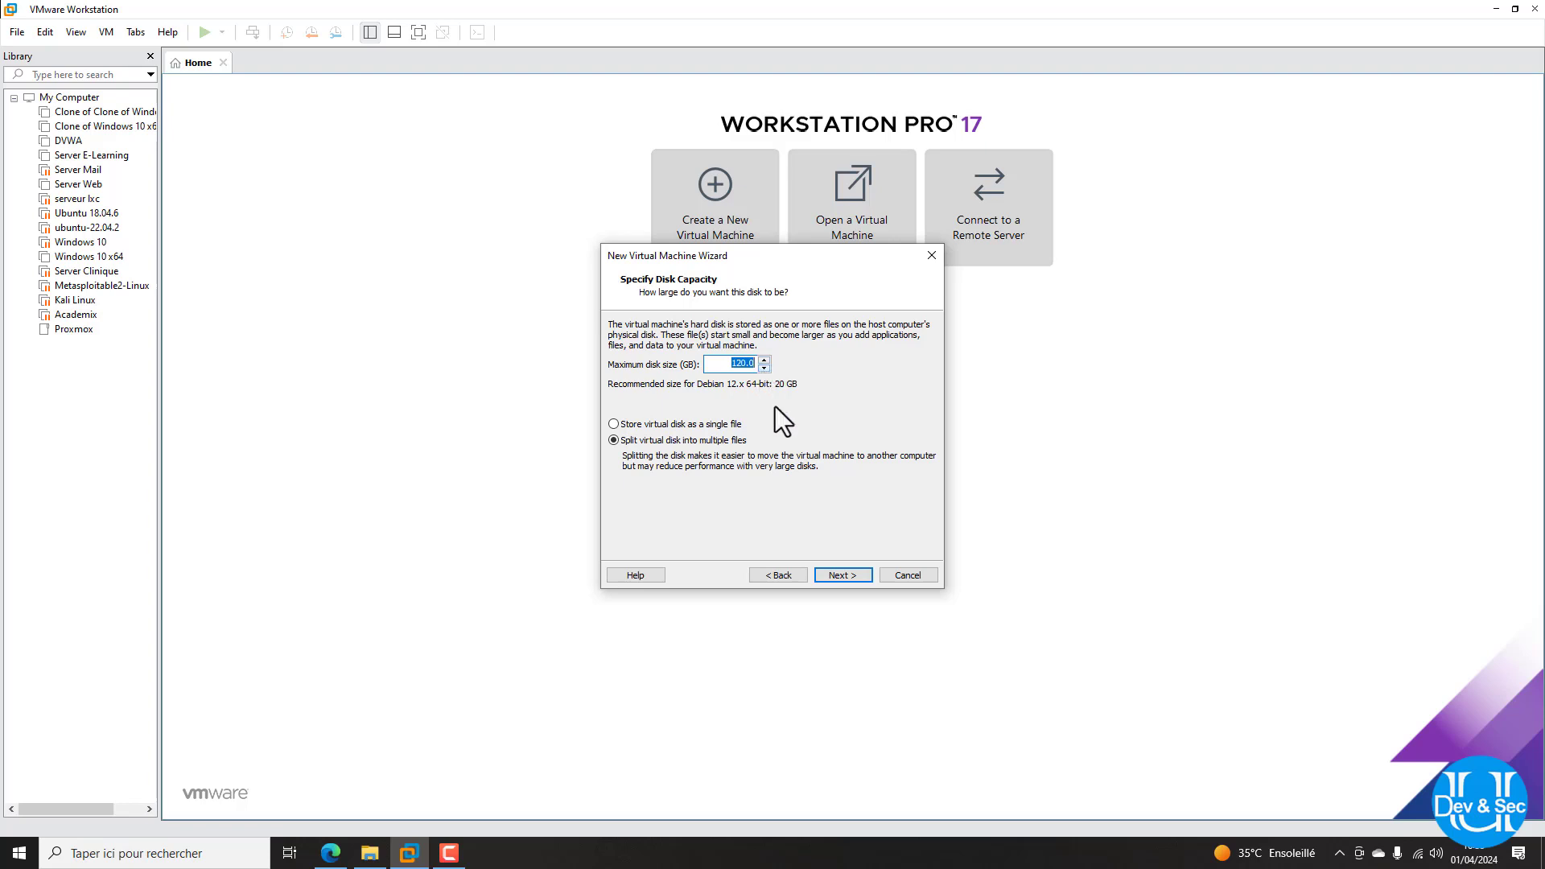
pyautogui.click(843, 579)
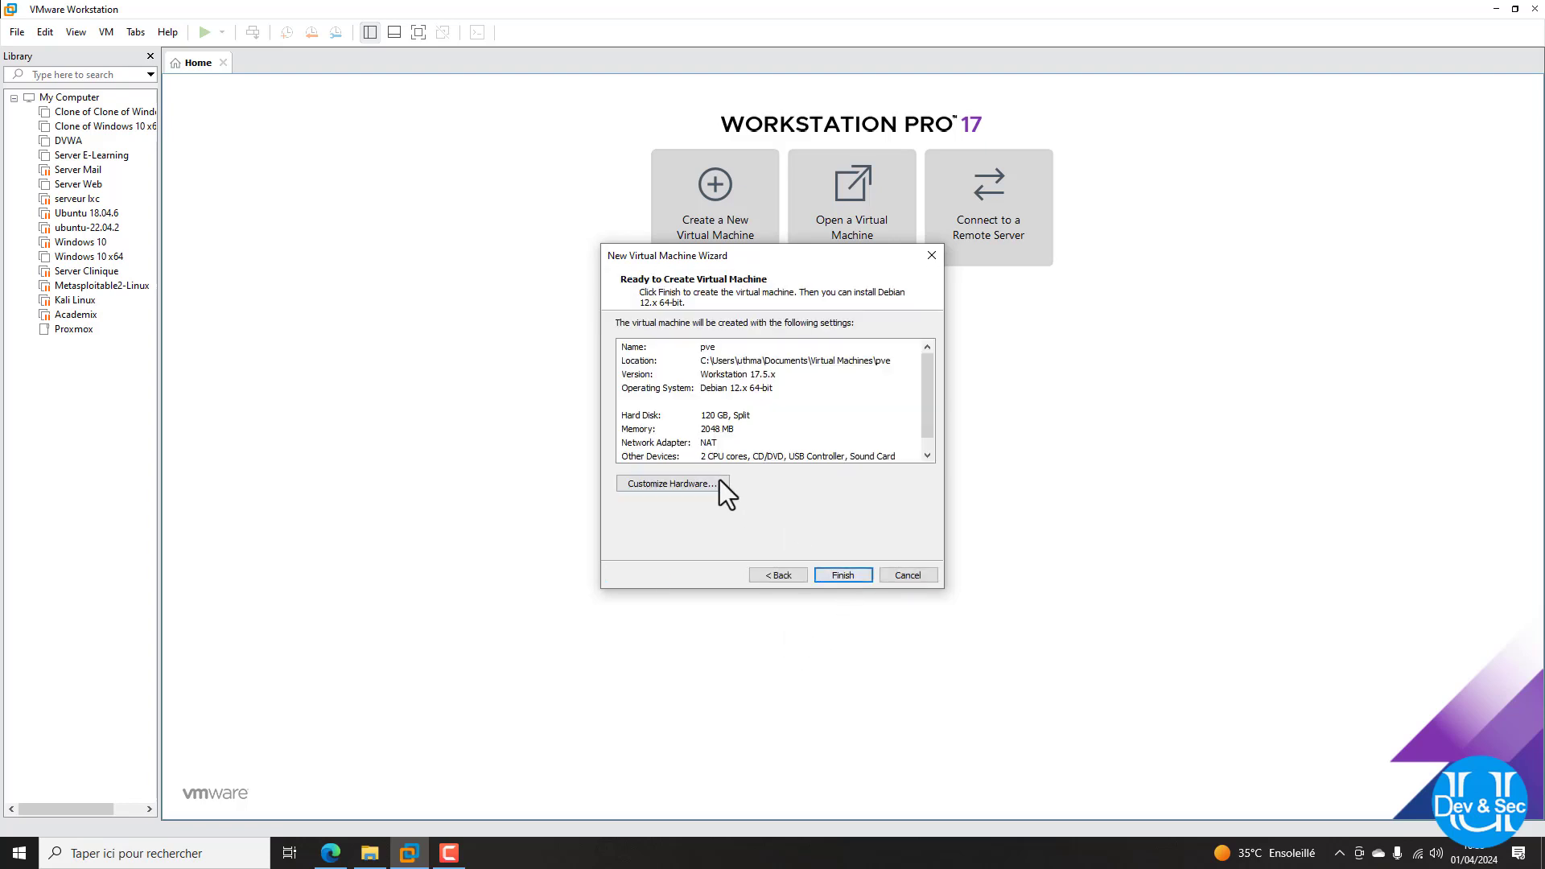
# Give pve 4096 MB memory, 8 processor cores (4×2) and a bridged network adapter
pyautogui.click(700, 485)
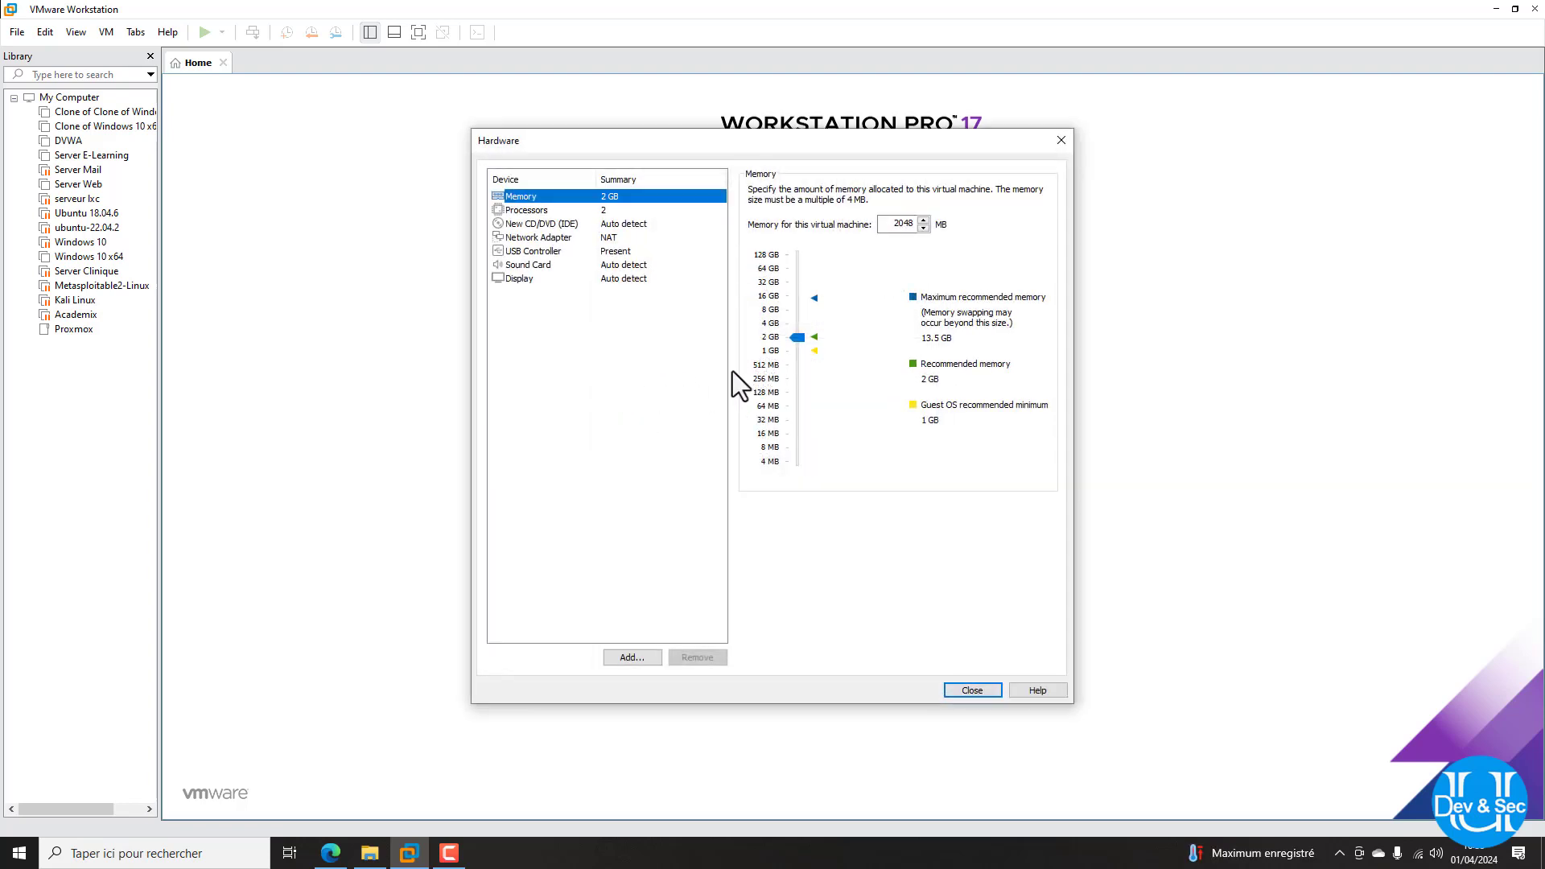
pyautogui.moveTo(796, 339); pyautogui.dragTo(796, 323)
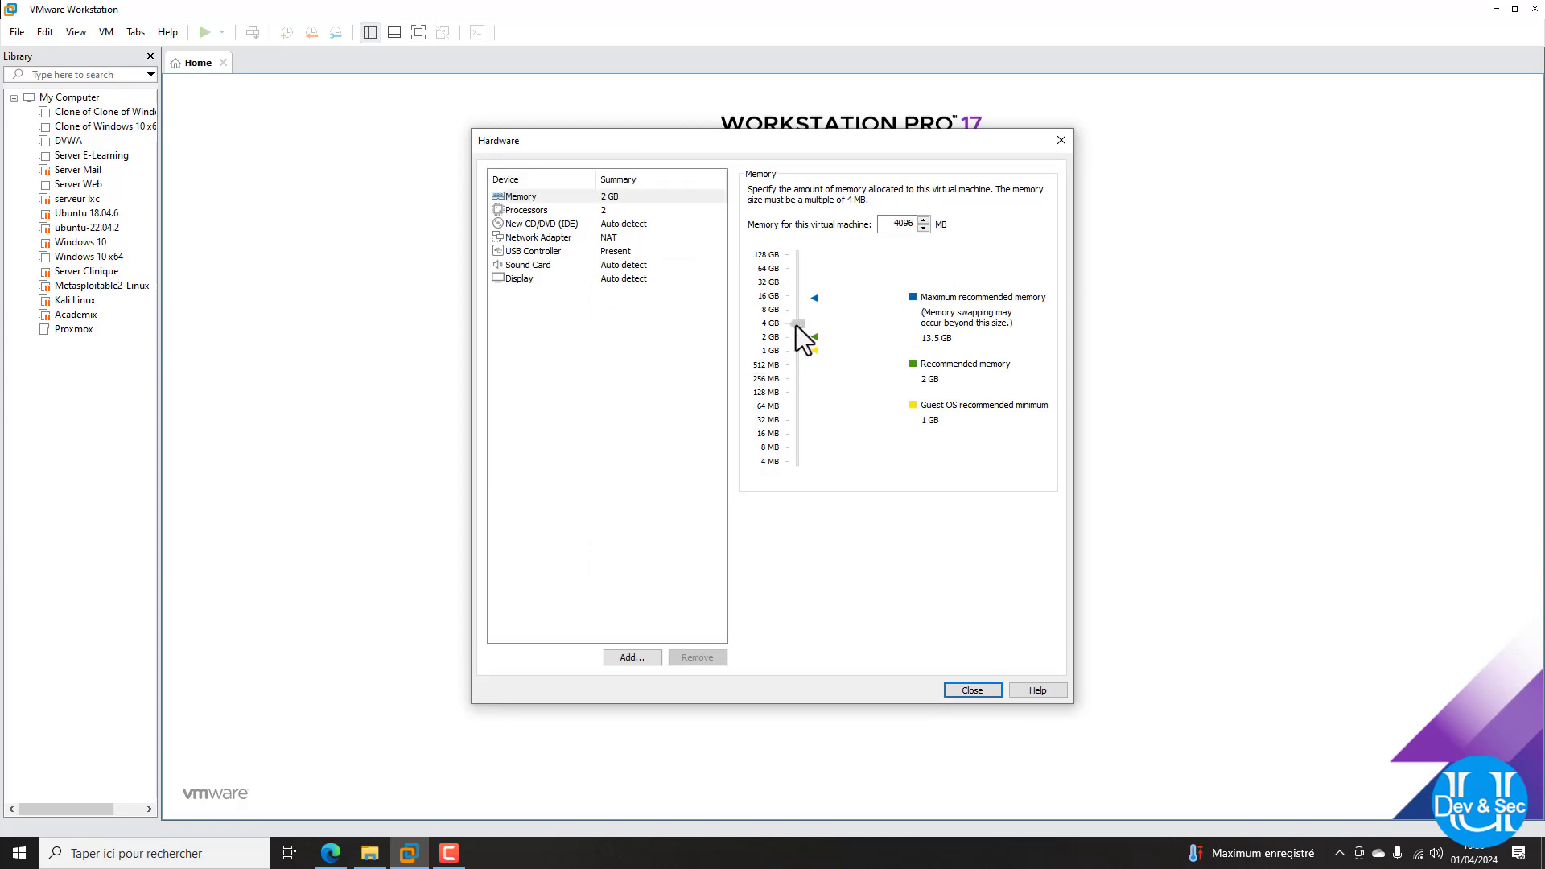
pyautogui.click(594, 210)
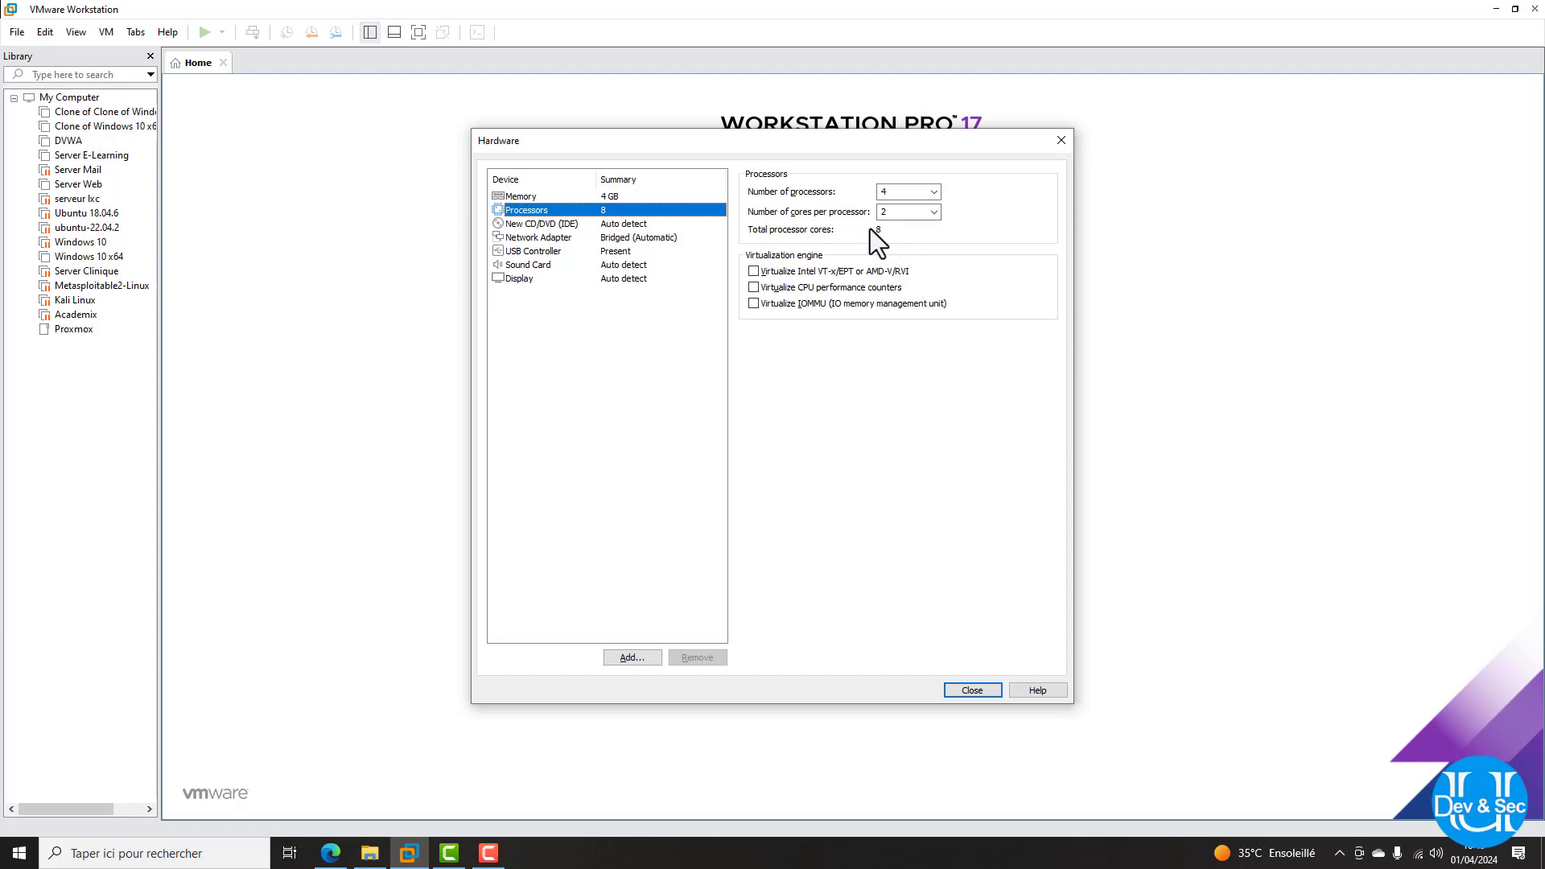
pyautogui.click(632, 237)
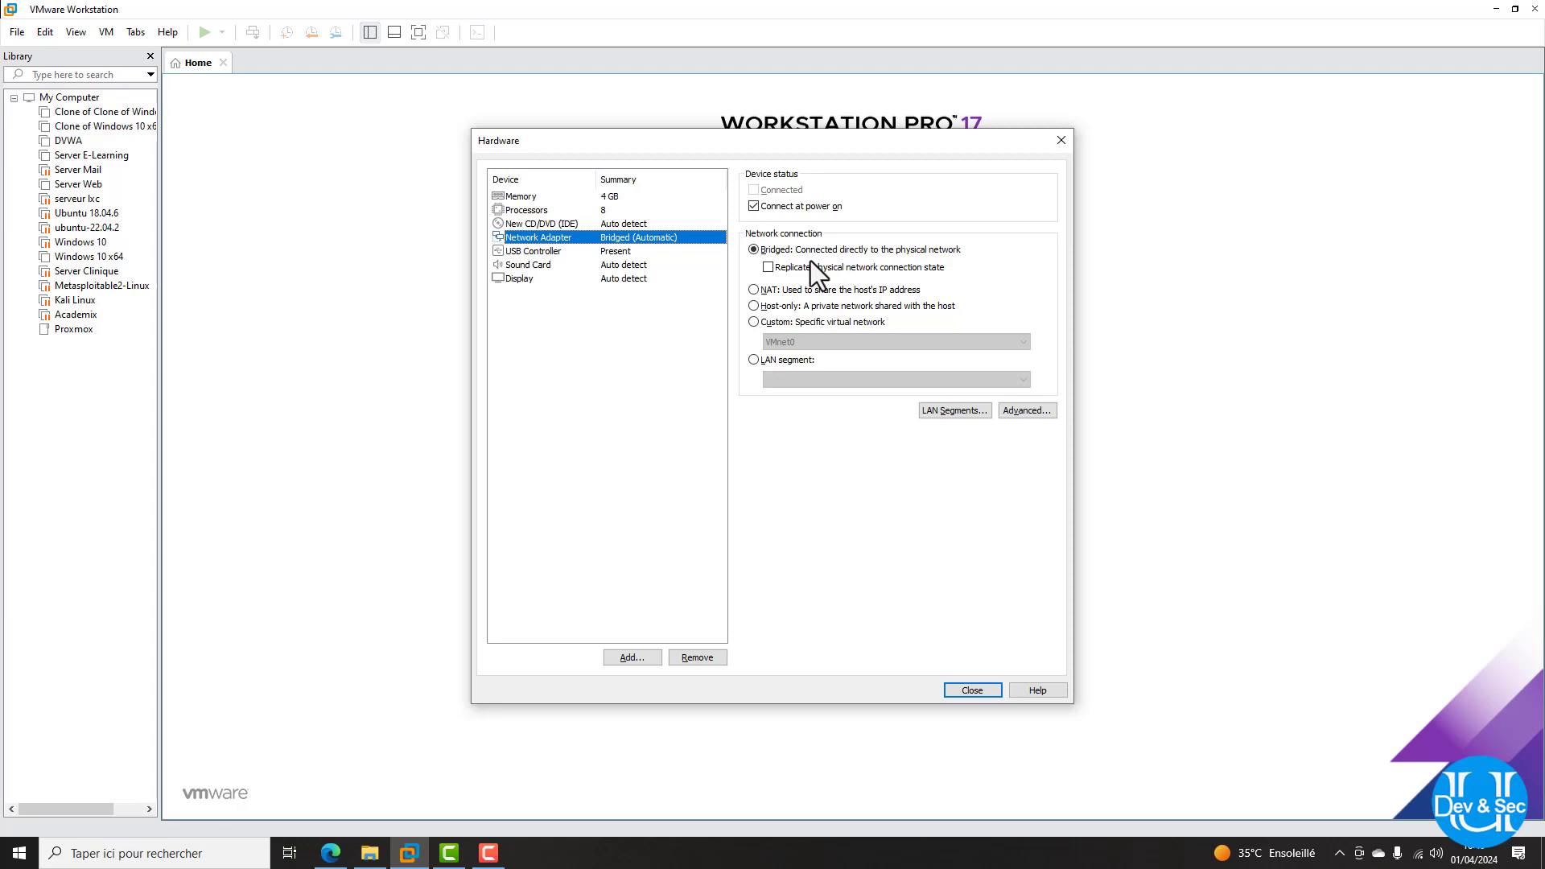
pyautogui.click(969, 690)
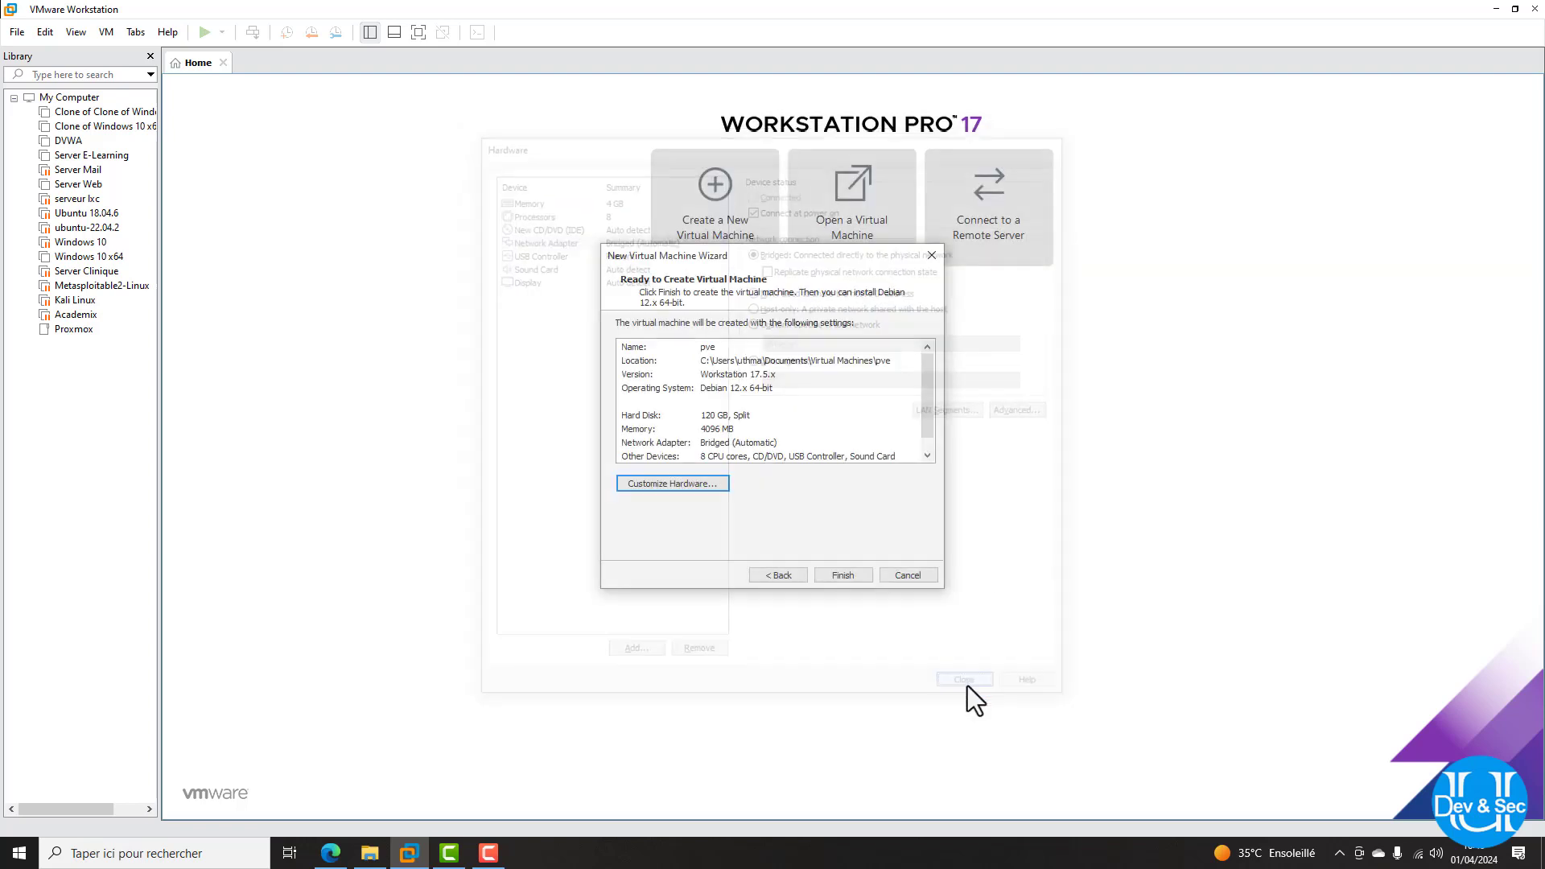
# Create the pve VM, move it into the Proxmox folder, and power it on
pyautogui.click(847, 578)
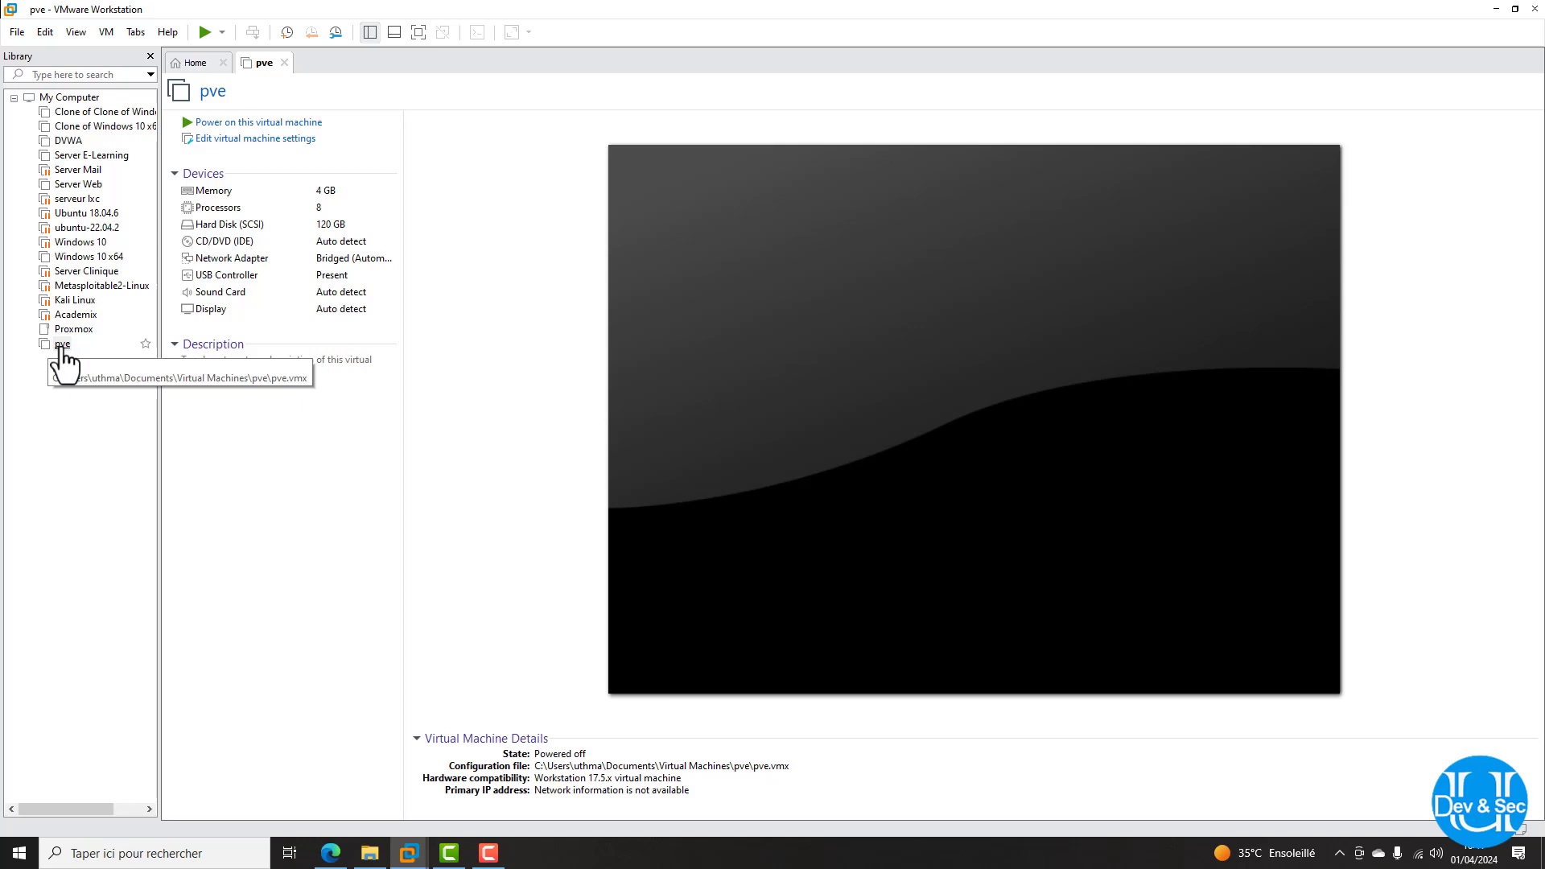
pyautogui.moveTo(62, 347); pyautogui.dragTo(77, 338)
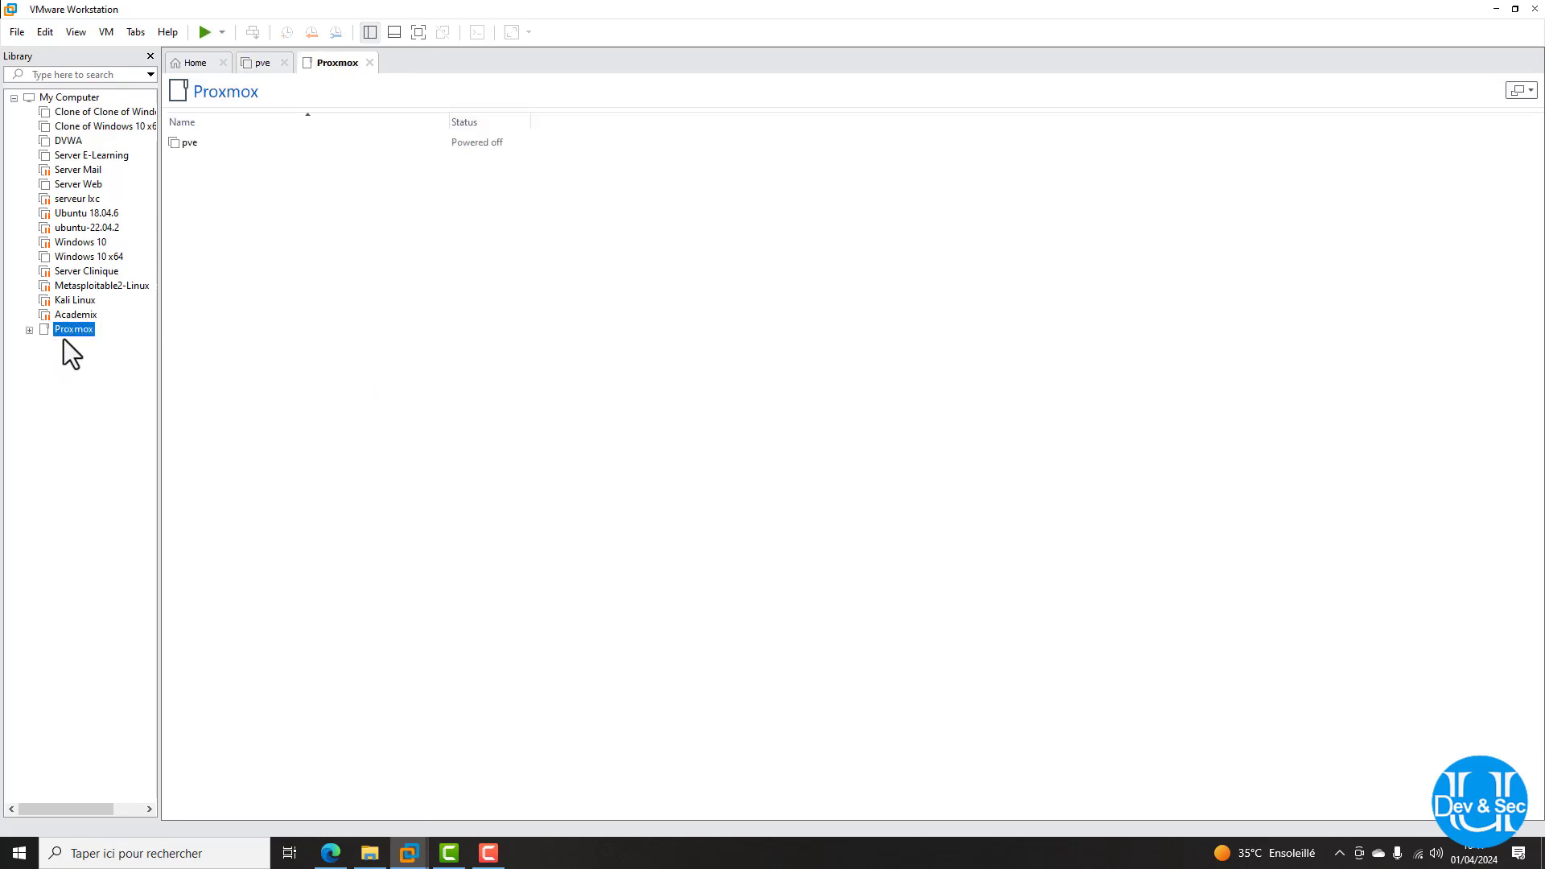
pyautogui.click(29, 331)
pyautogui.click(64, 346)
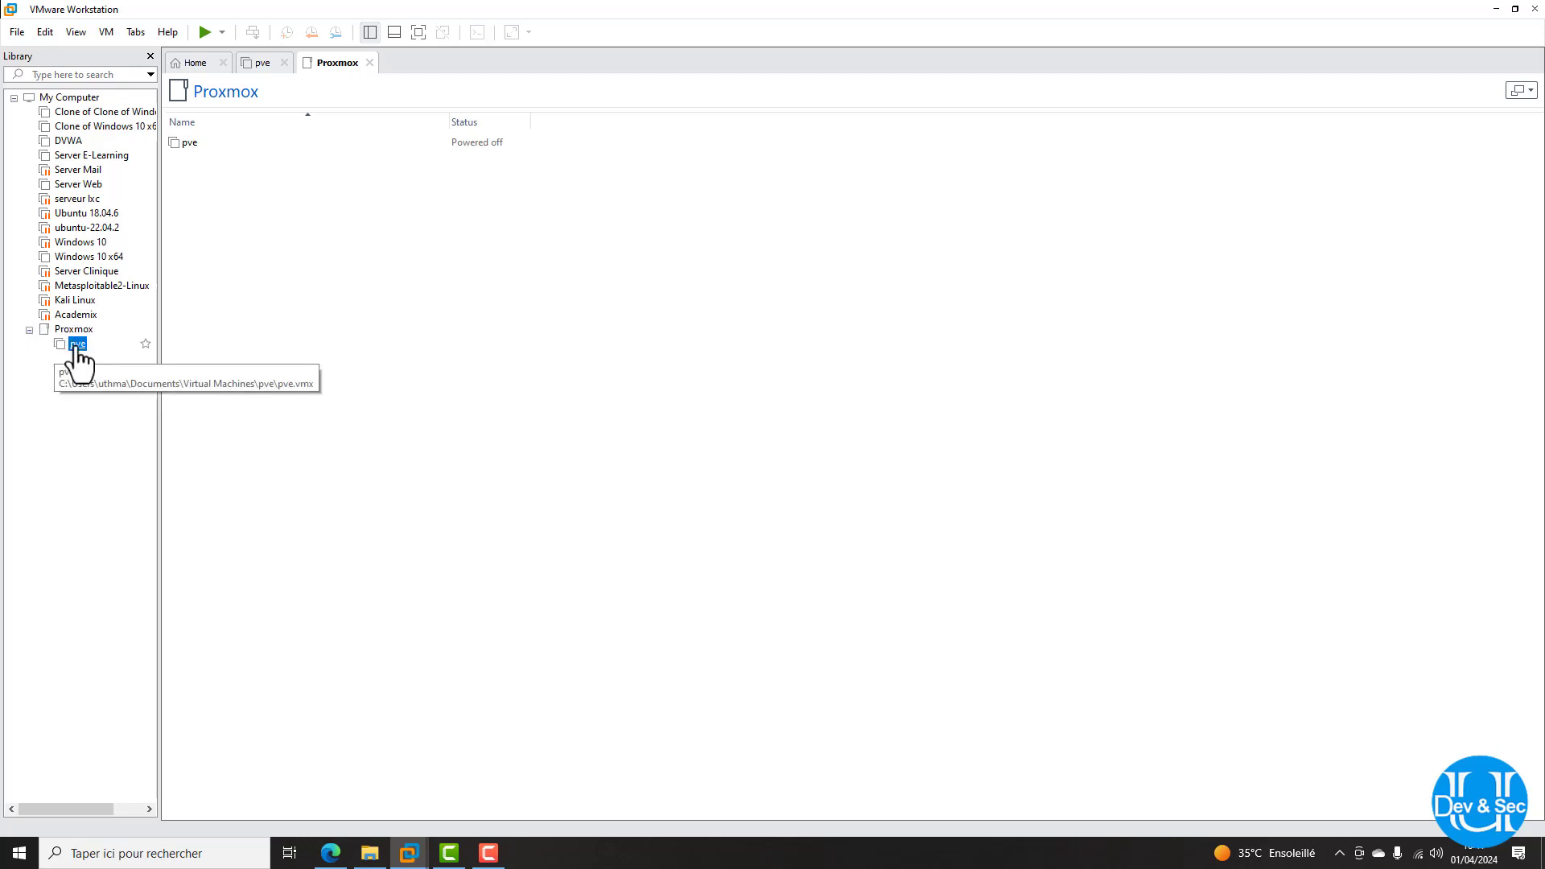
pyautogui.click(226, 124)
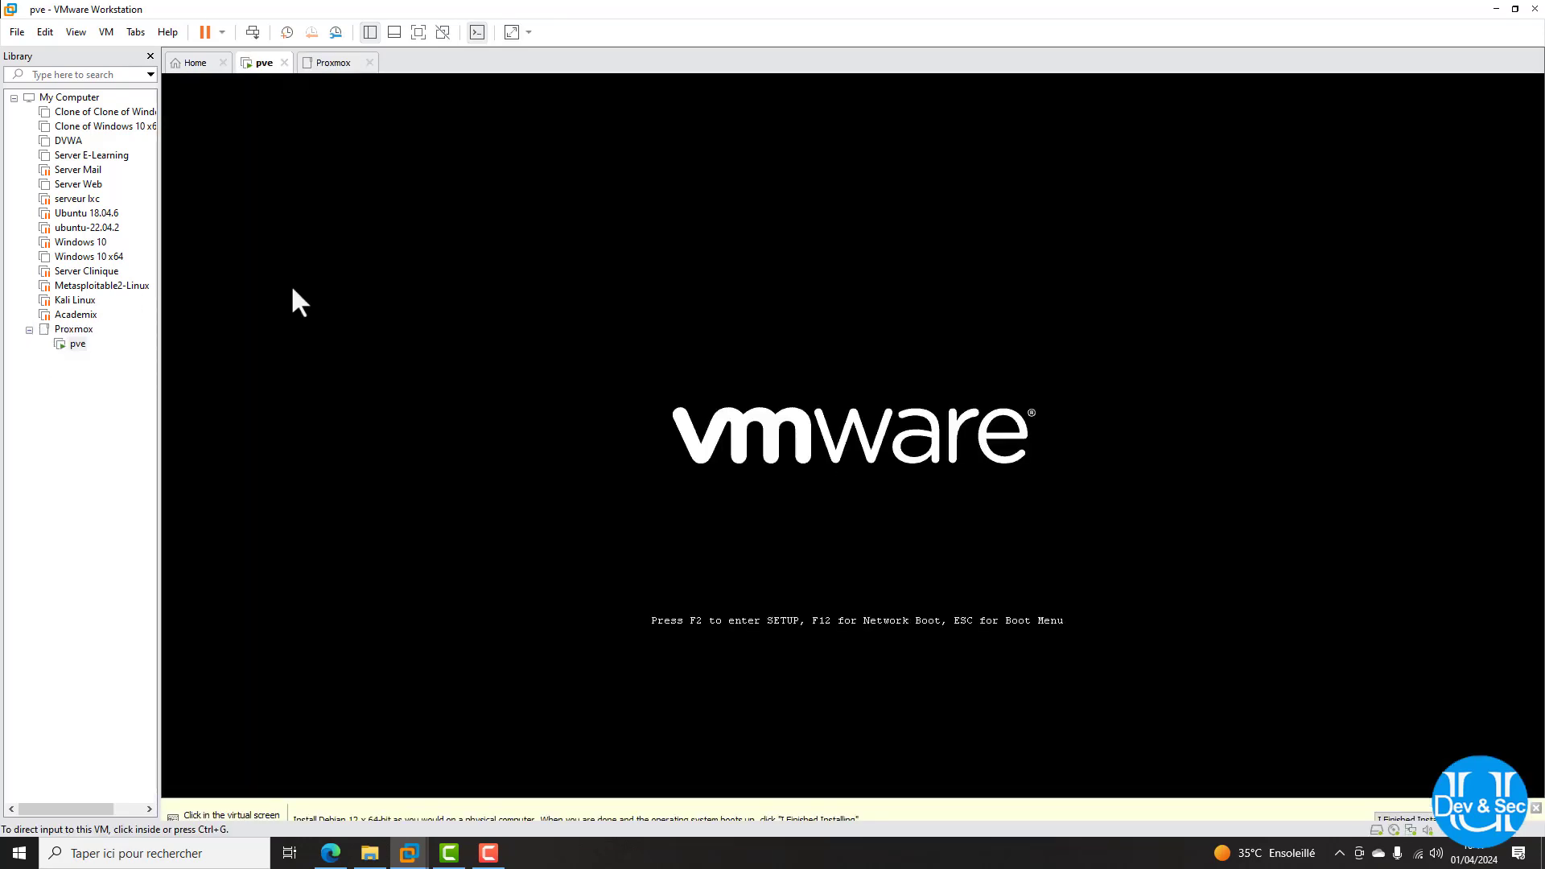
# Release keyboard and mouse from the network-booting VM and close the leftover Proxmox view
pyautogui.click(293, 290)
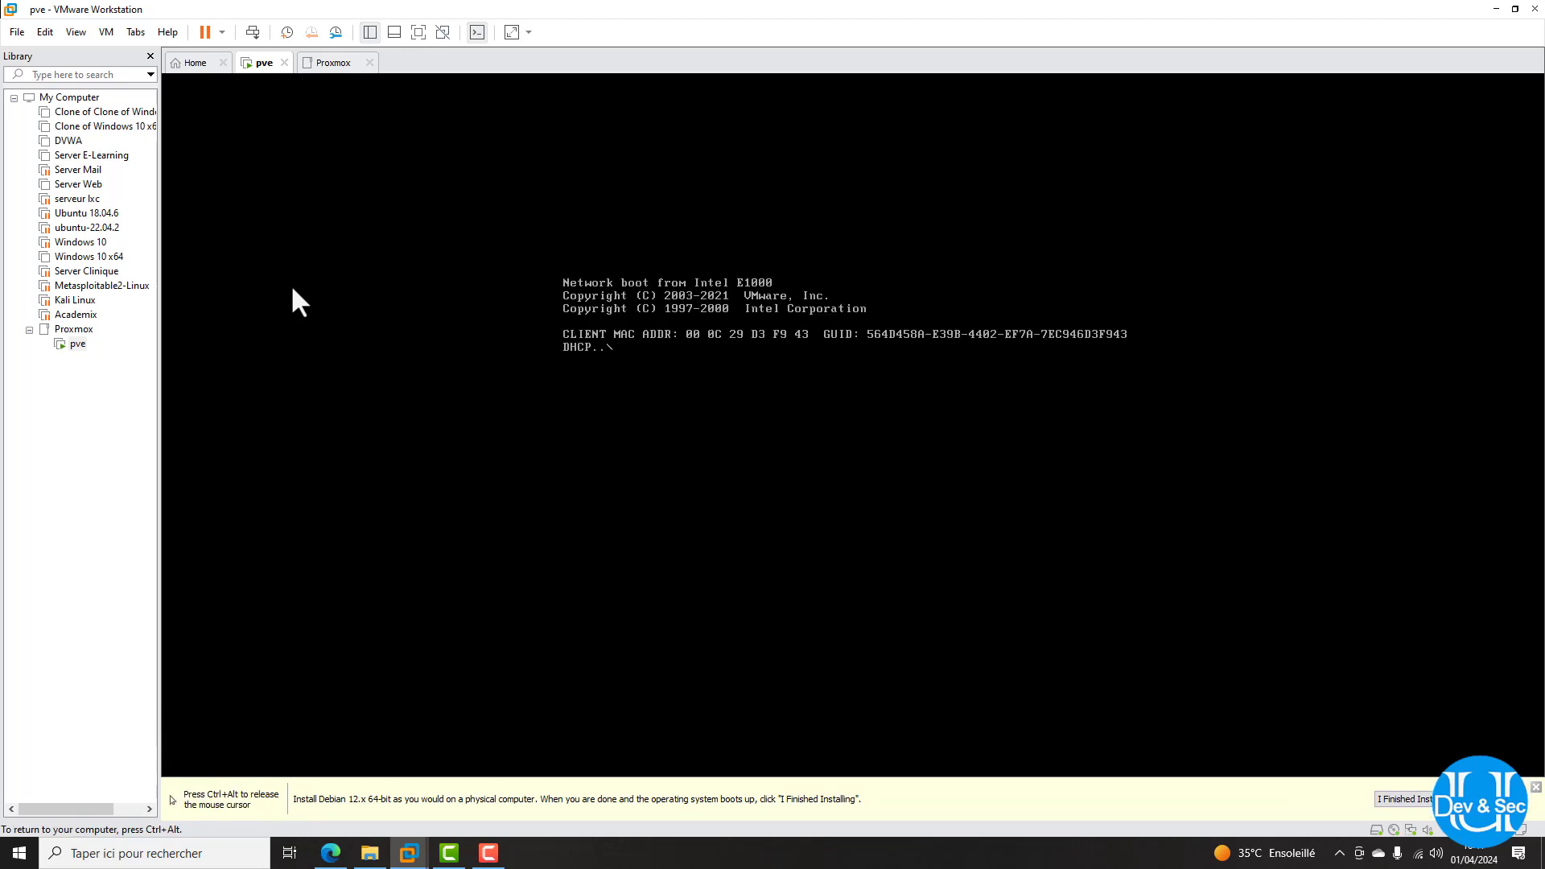
pyautogui.hotkey('ctrl', 'alt')
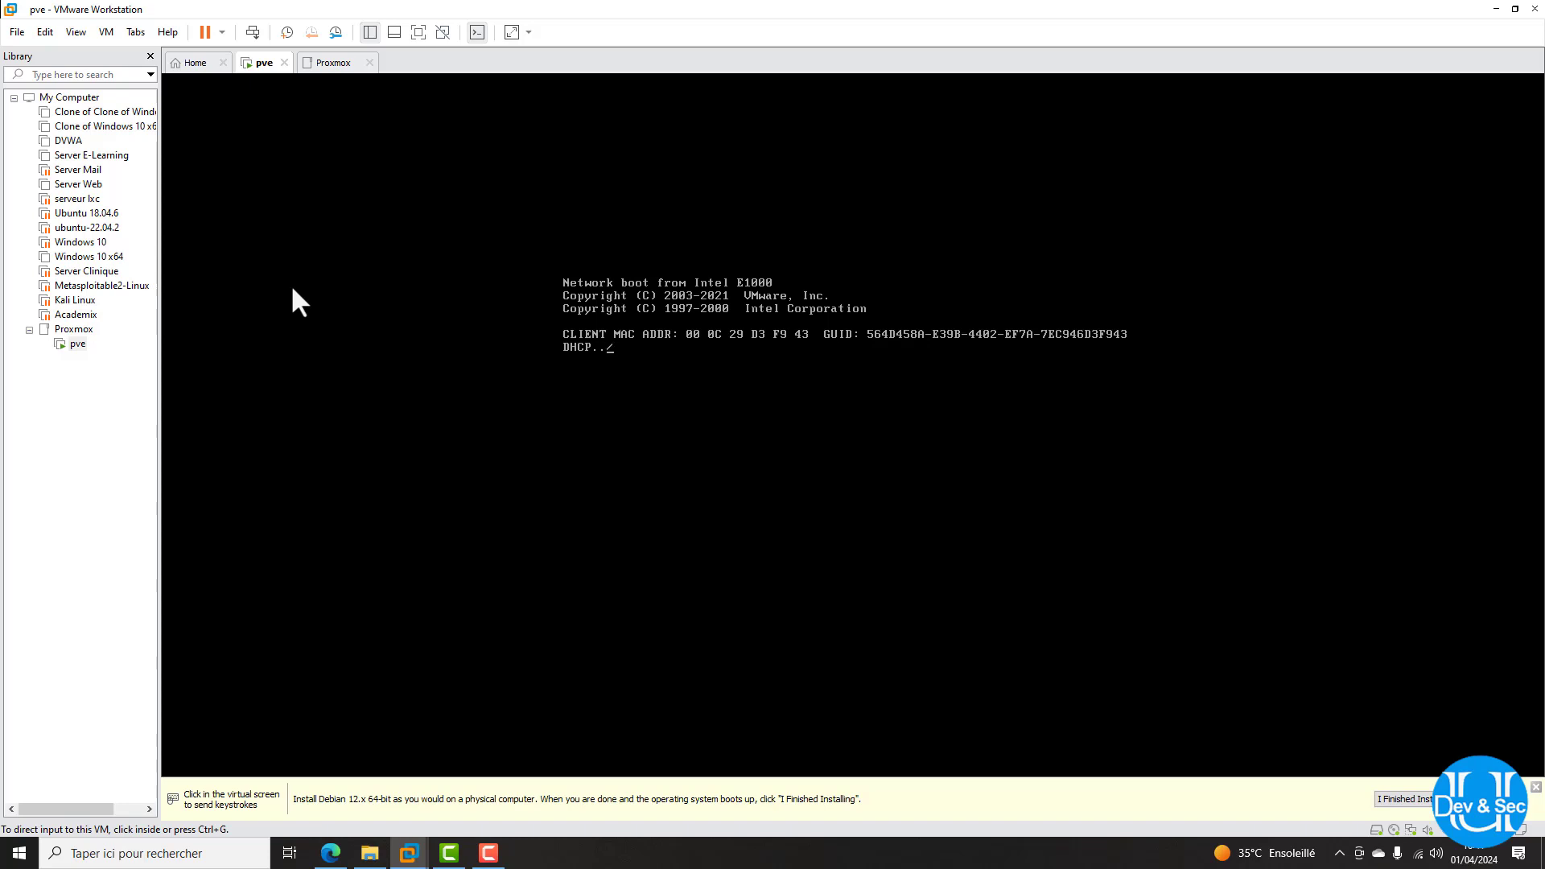
pyautogui.click(371, 62)
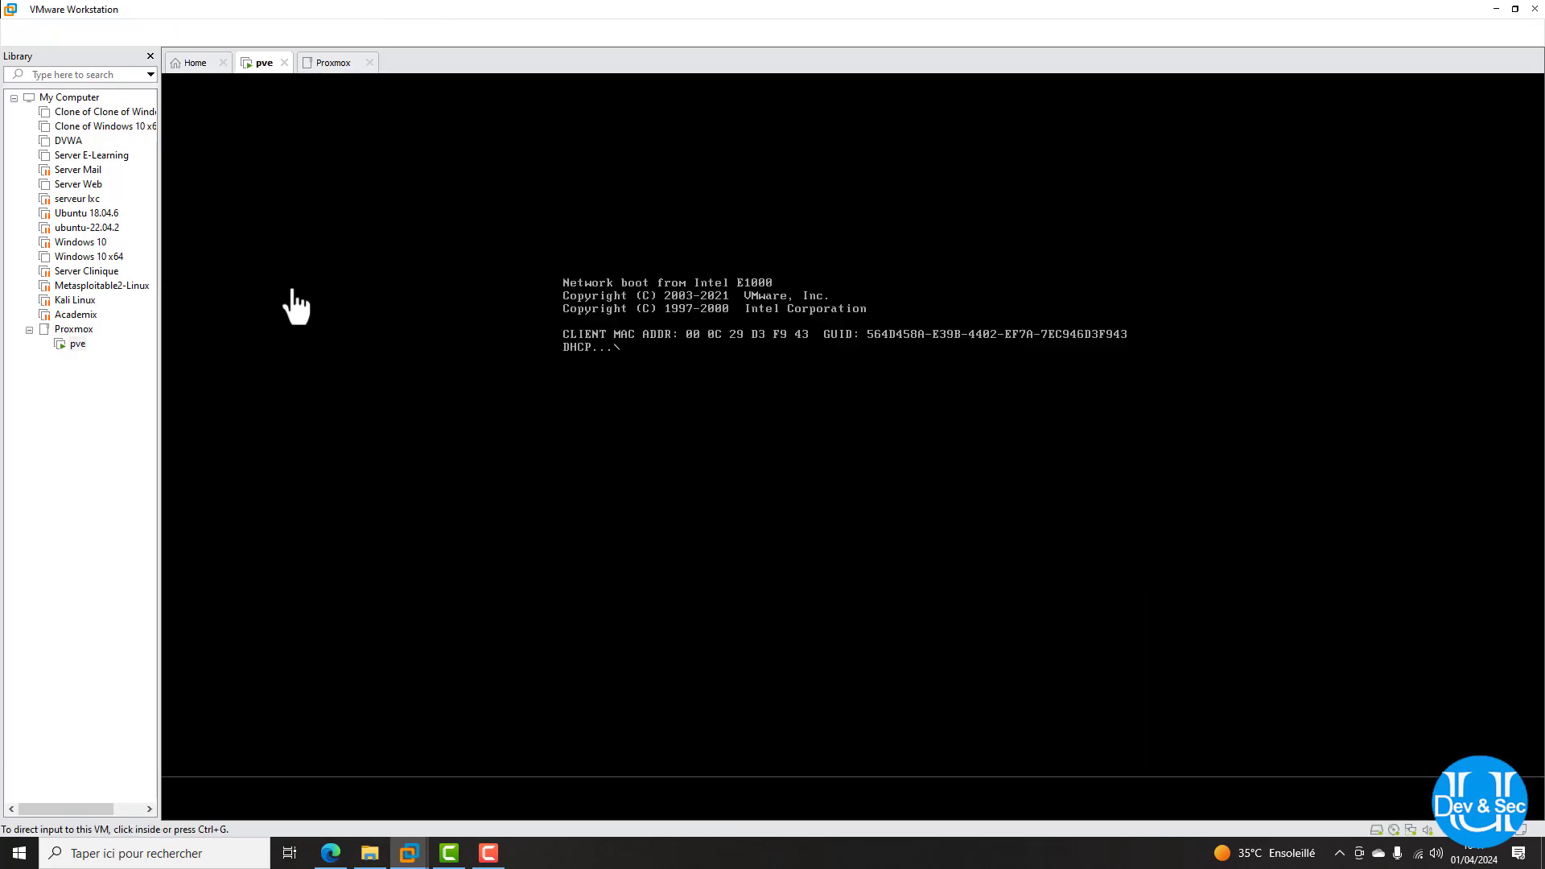
# Shut down the pve guest via the Power menu and confirm
pyautogui.click(222, 33)
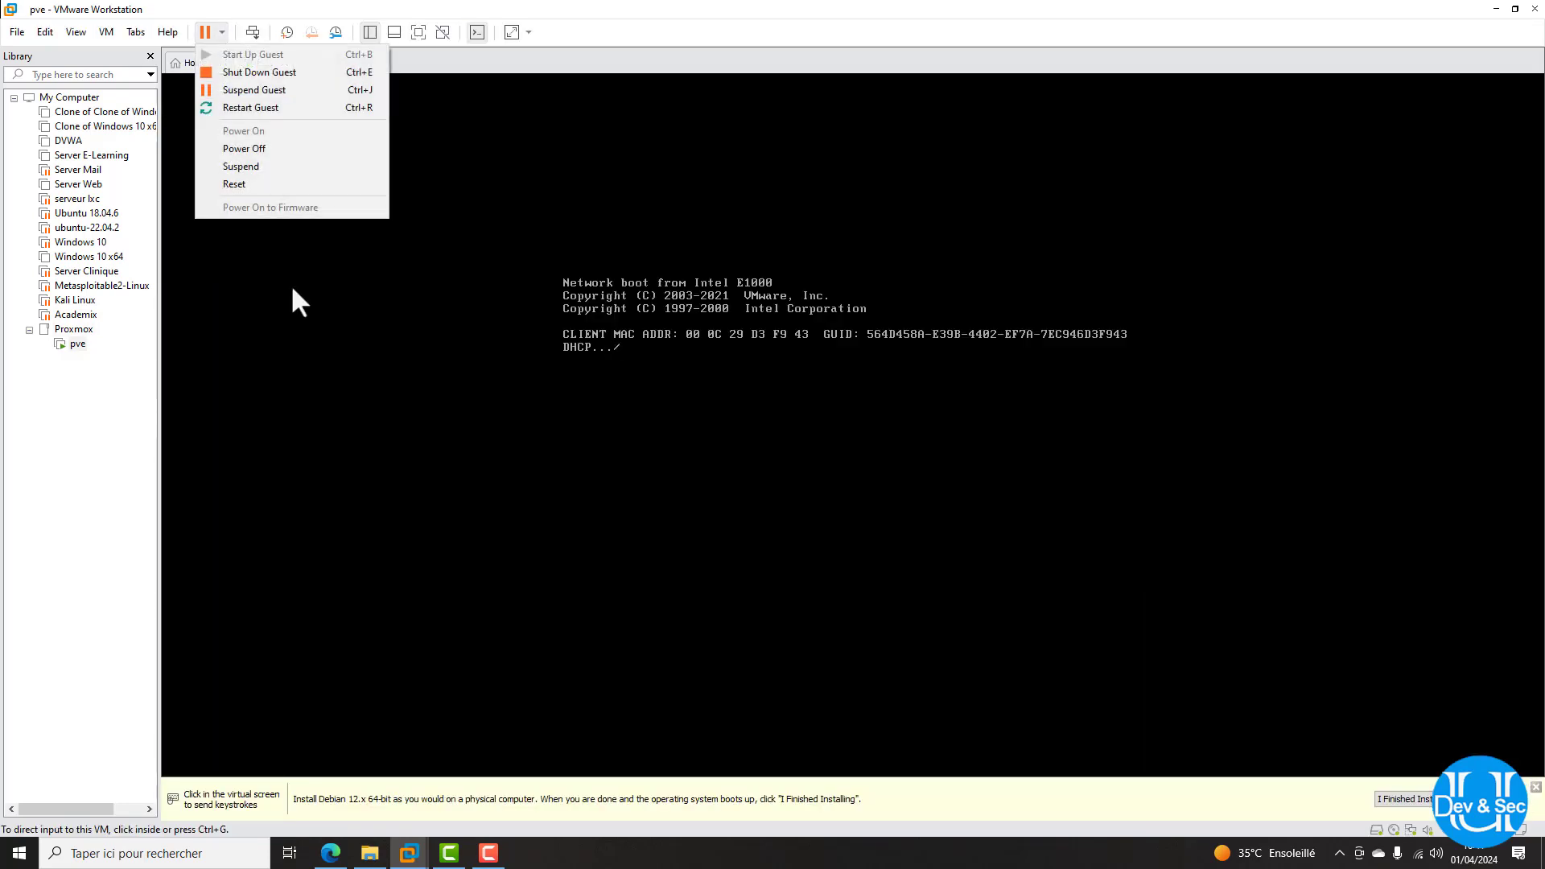
pyautogui.click(241, 72)
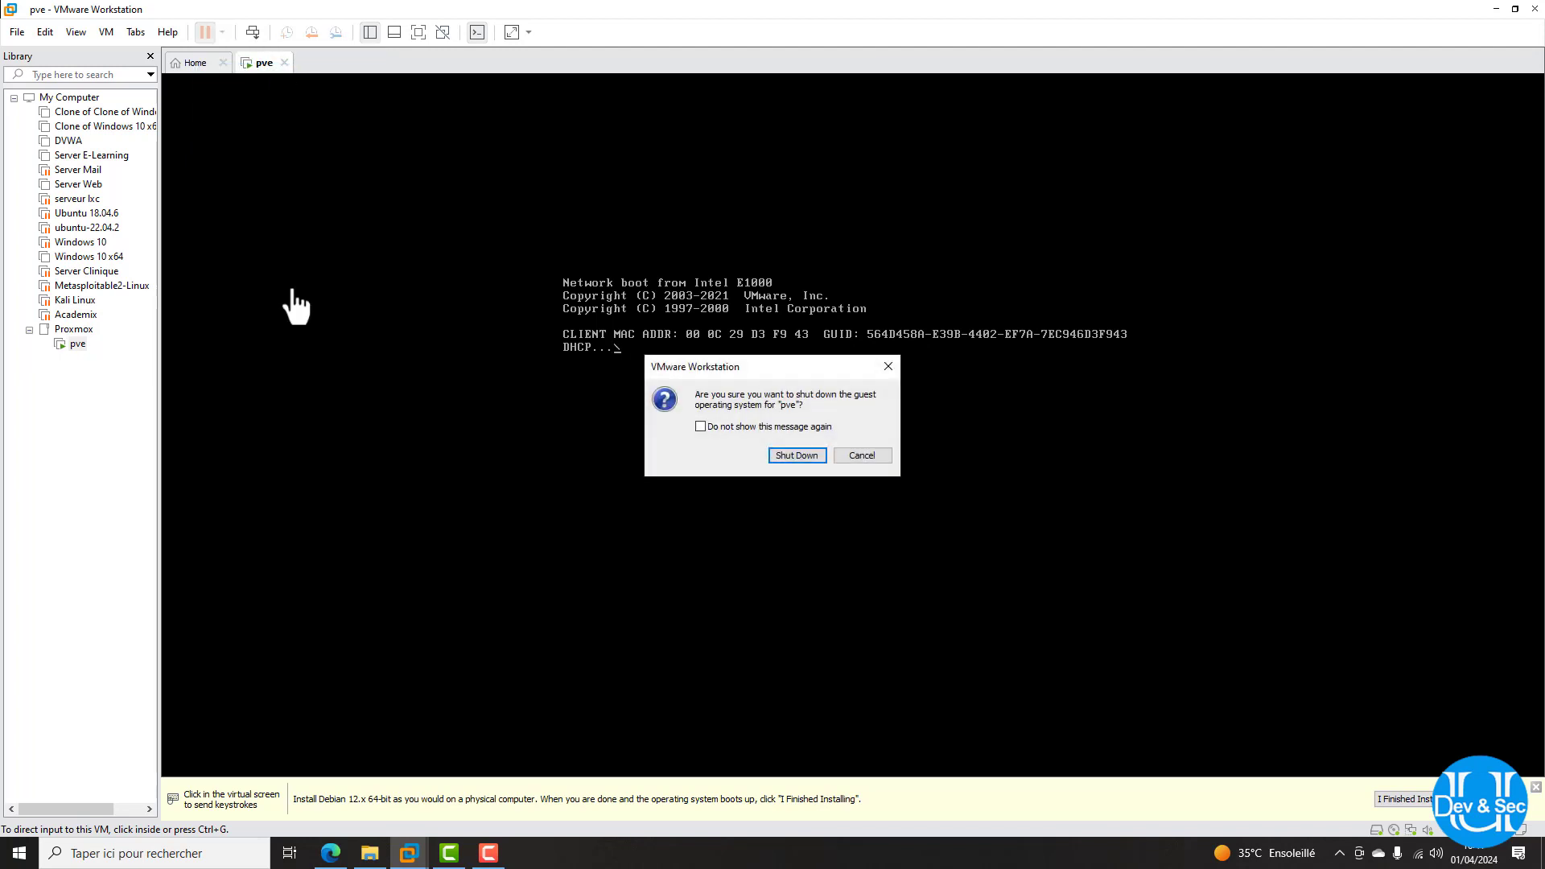
pyautogui.click(797, 454)
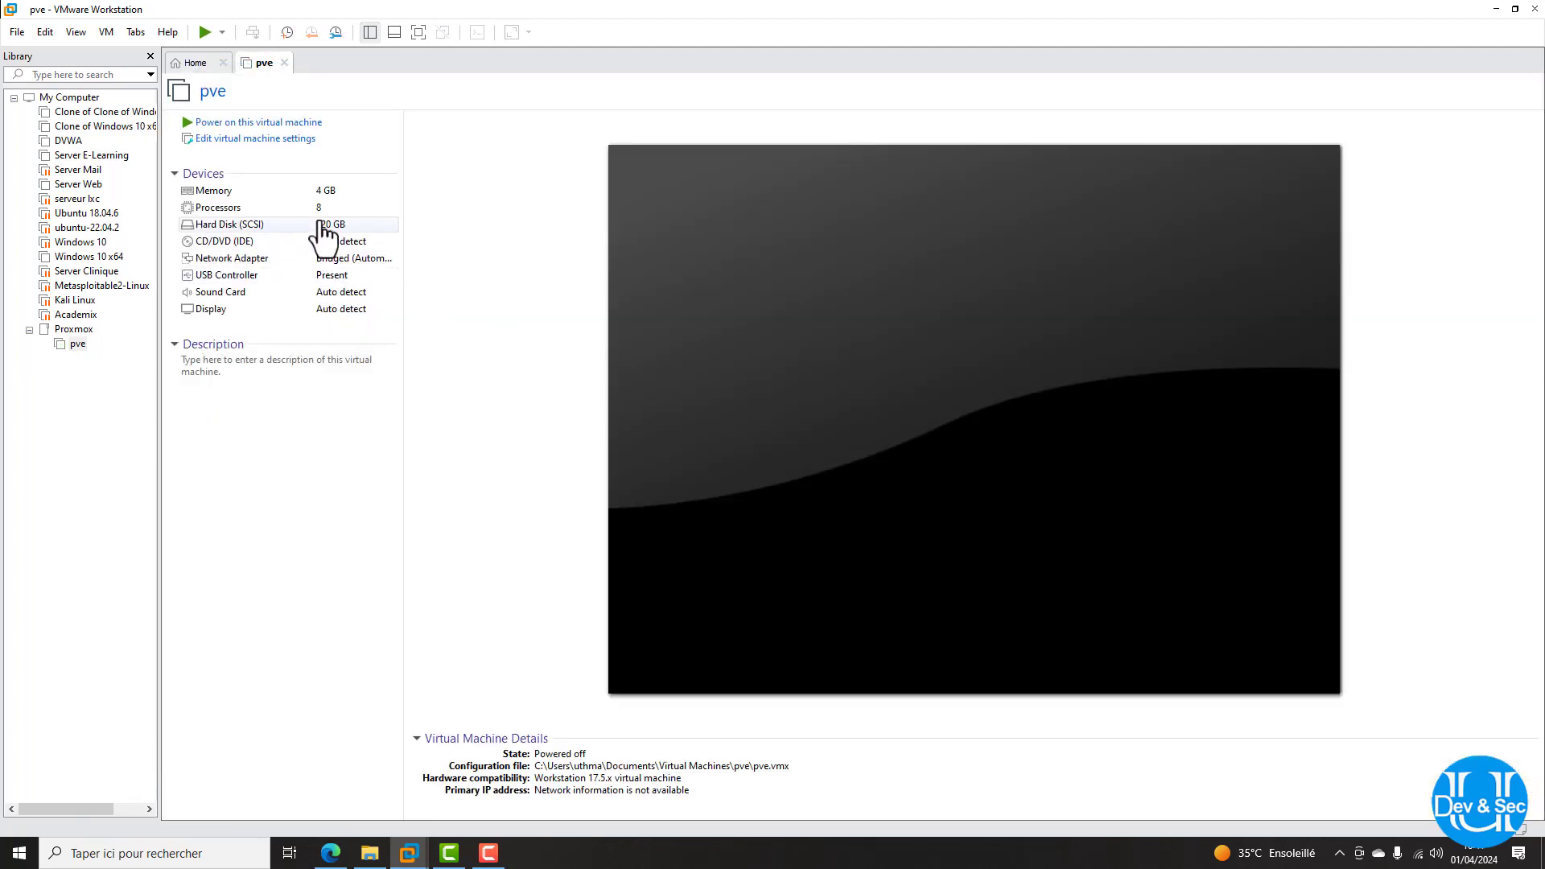
# Point pve's CD/DVD drive at Téléchargements\proxmox-ve_8.1-2.iso, save, and power the VM on
pyautogui.doubleClick(260, 227)
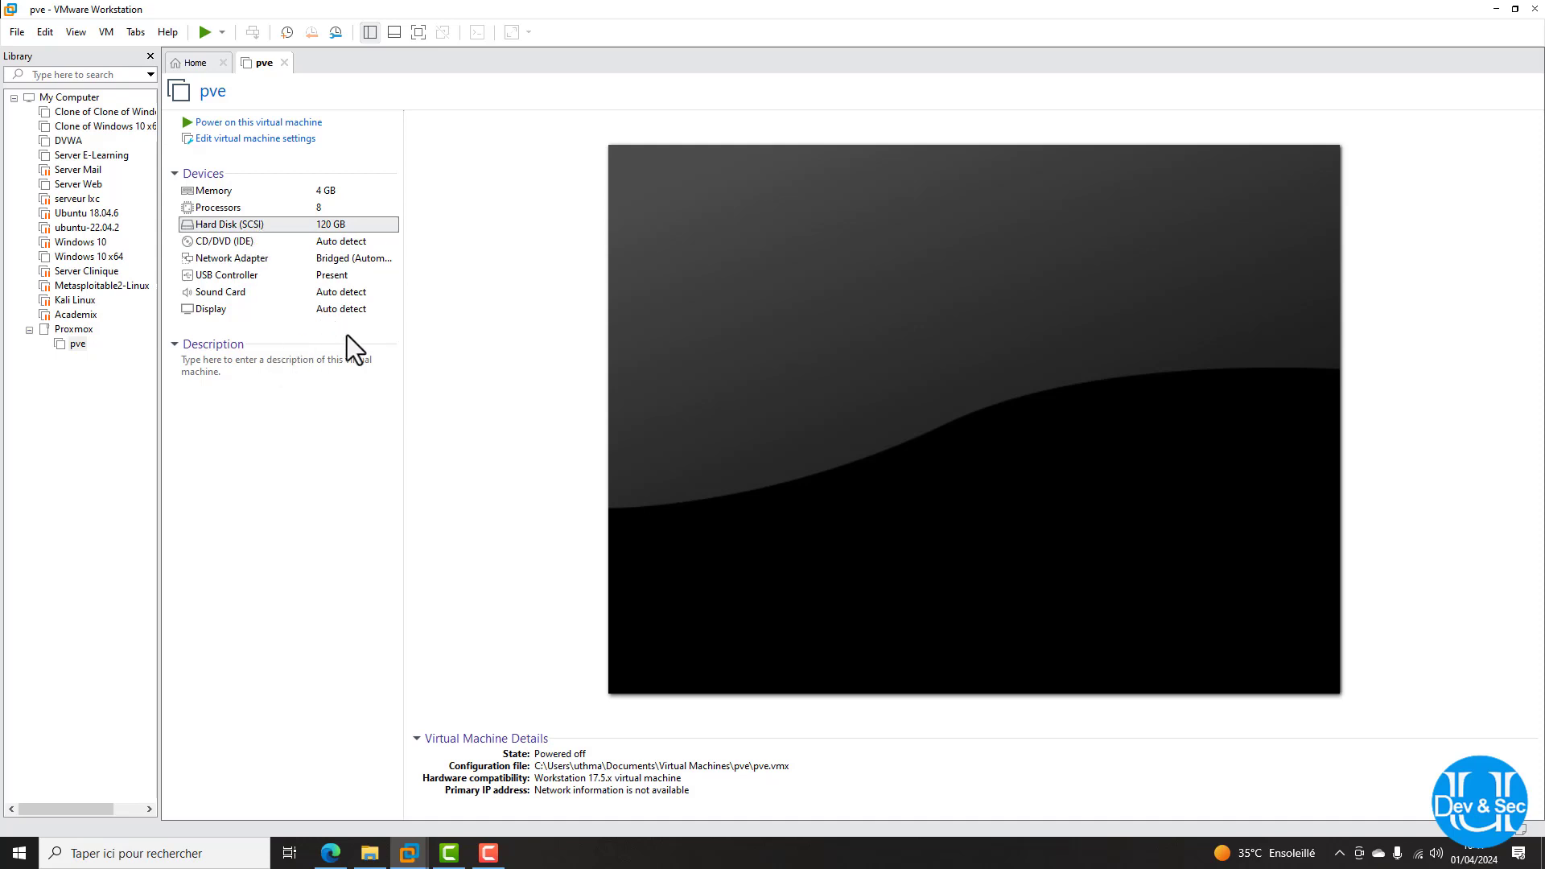
pyautogui.click(600, 243)
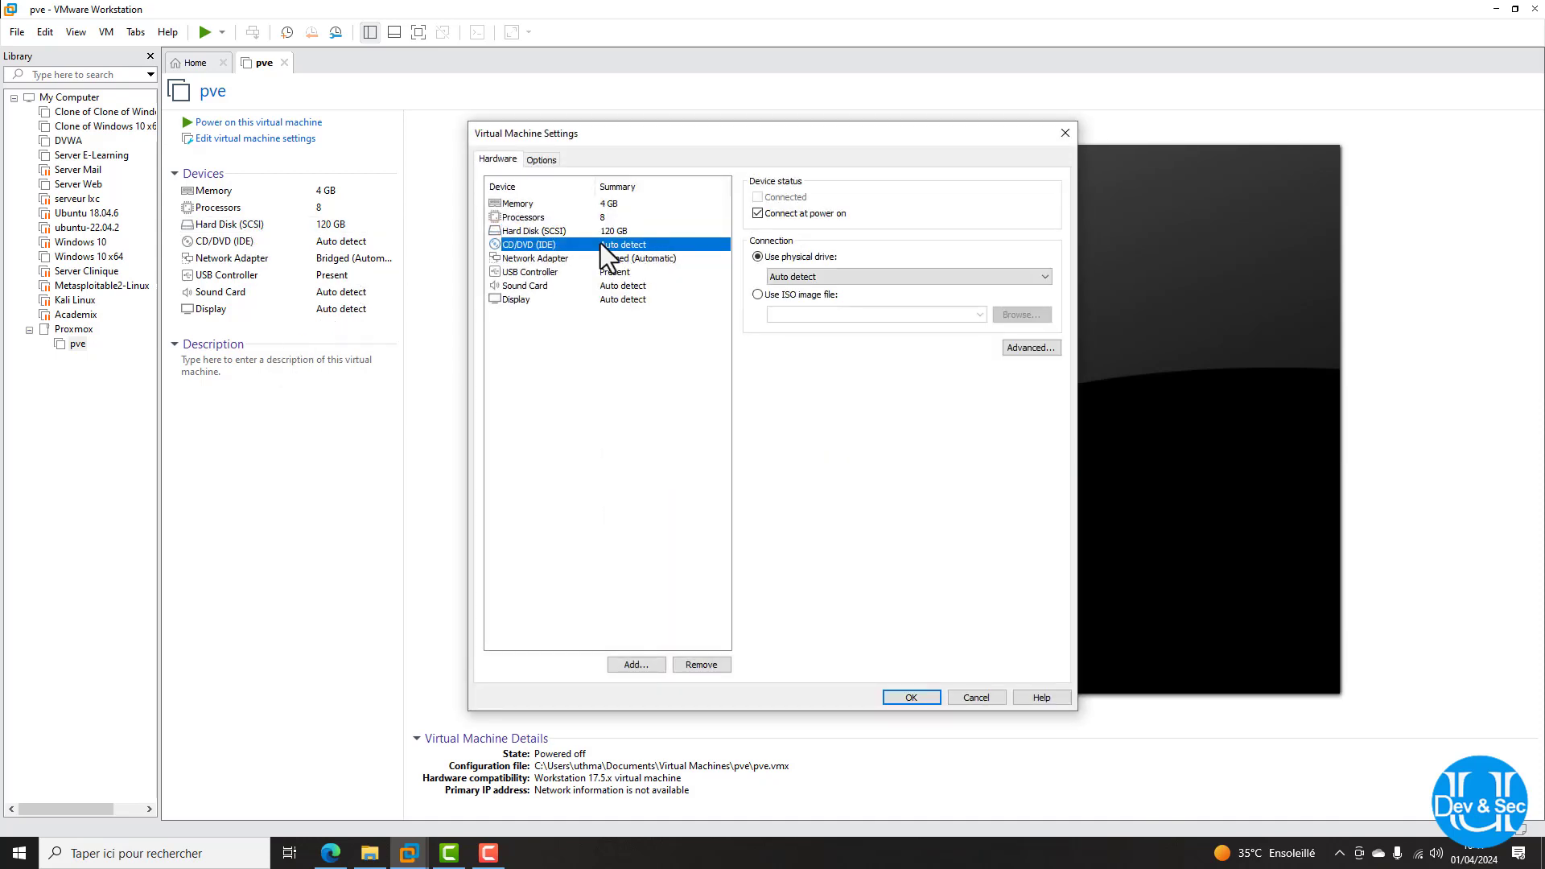
pyautogui.click(756, 295)
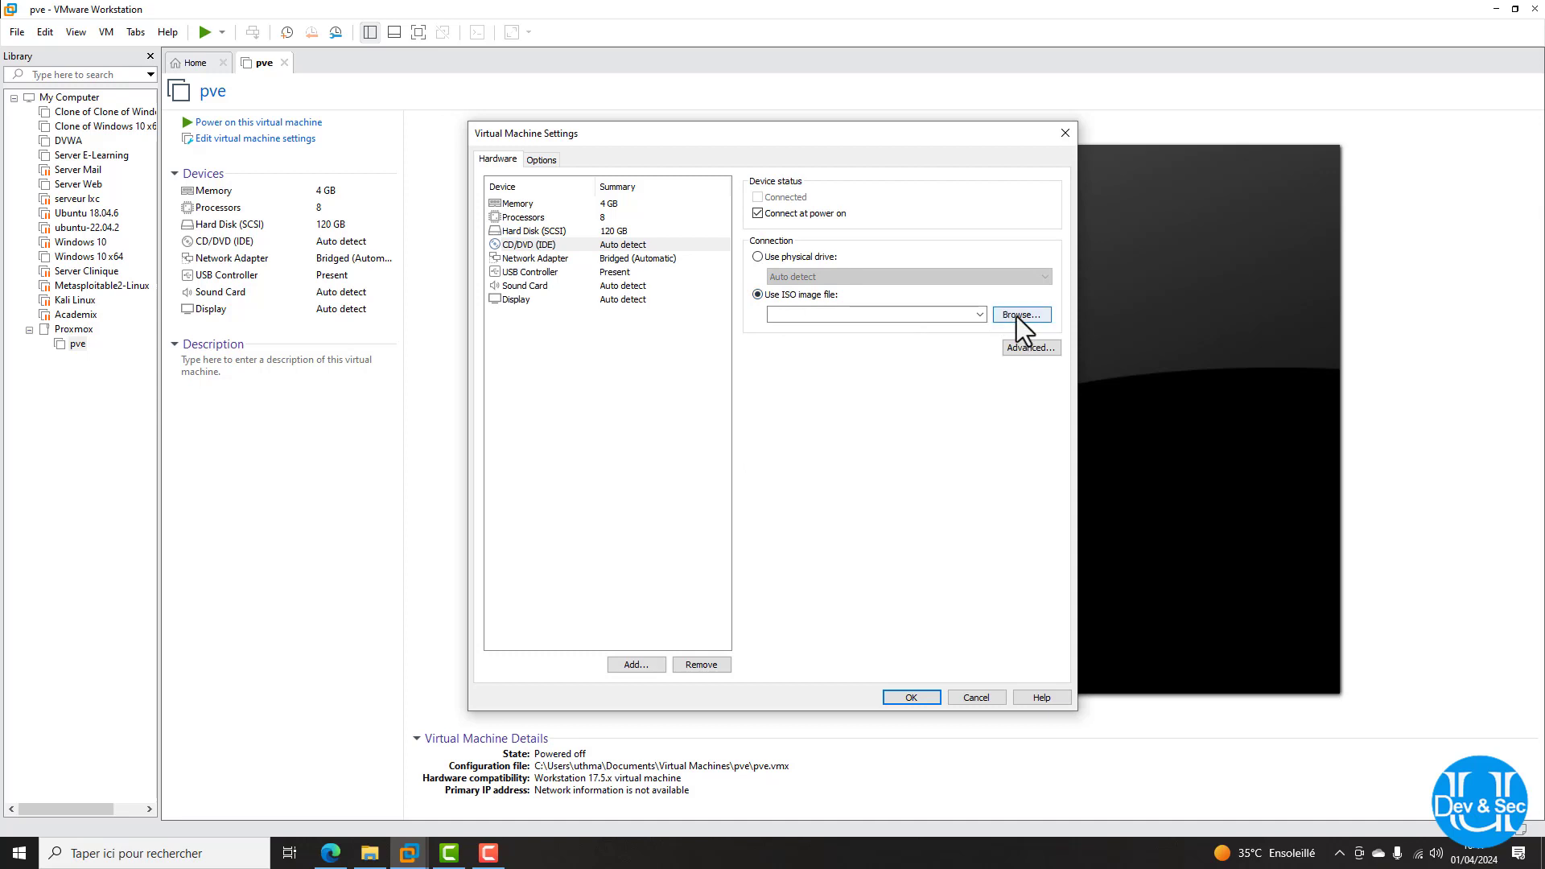
pyautogui.click(1017, 317)
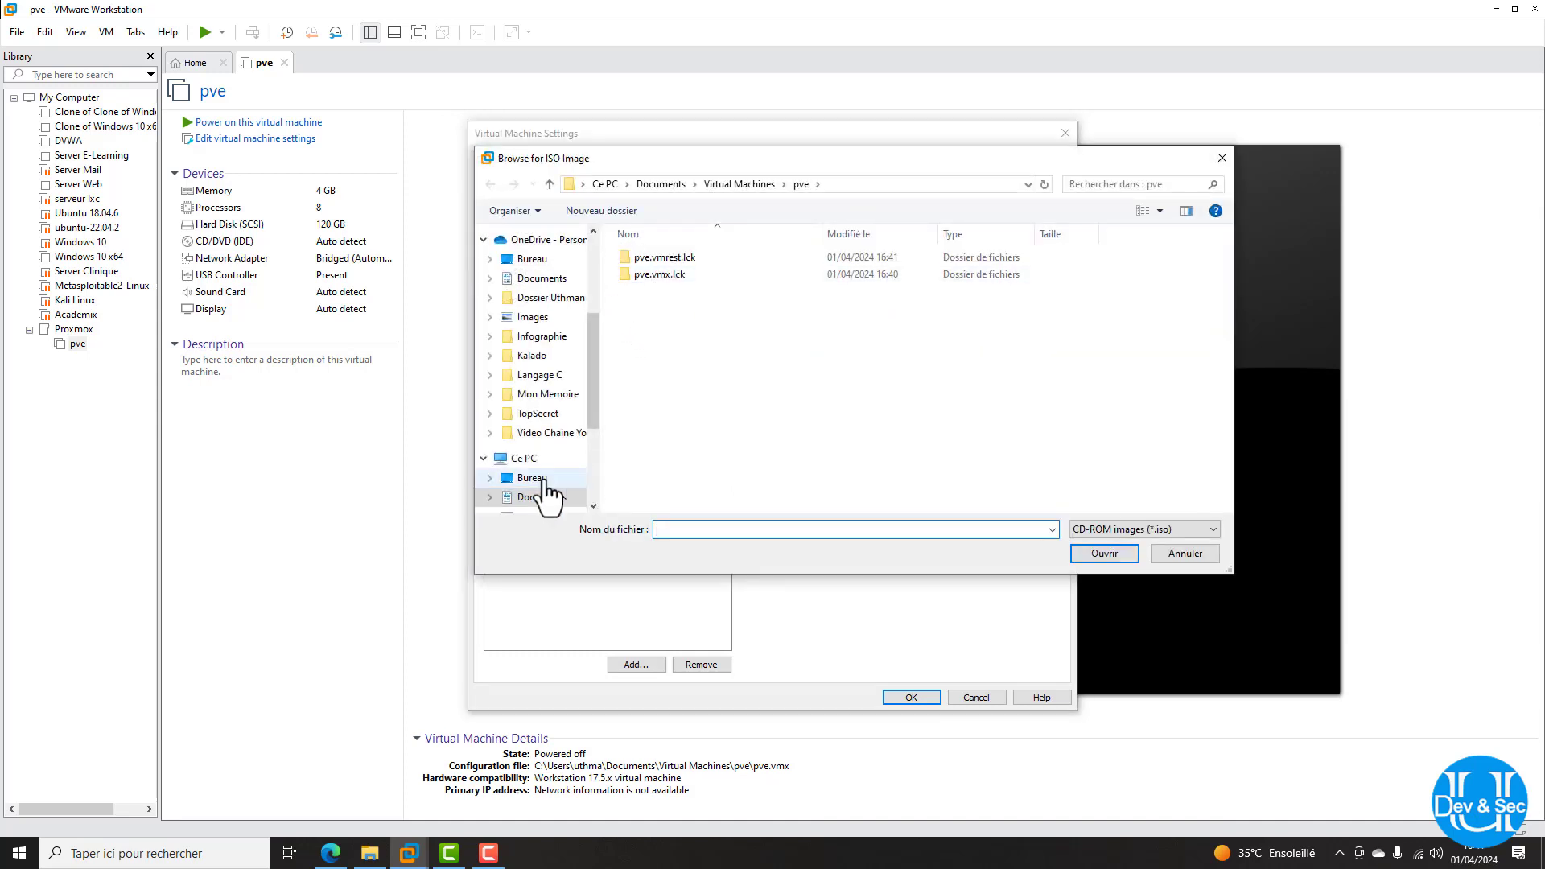
pyautogui.scroll(-3, 543, 487)
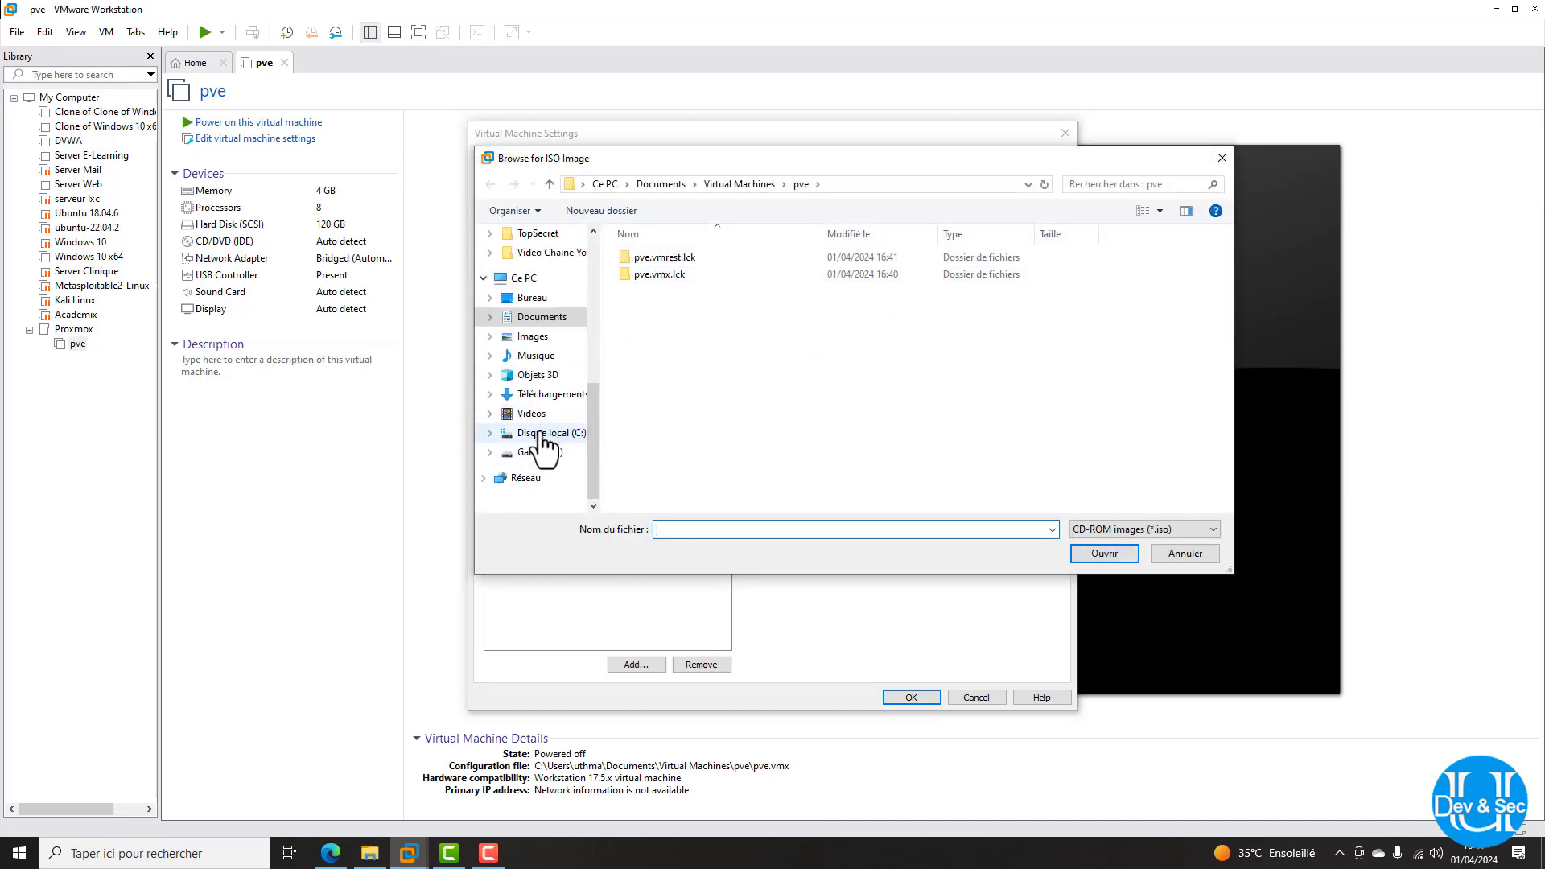
pyautogui.click(540, 394)
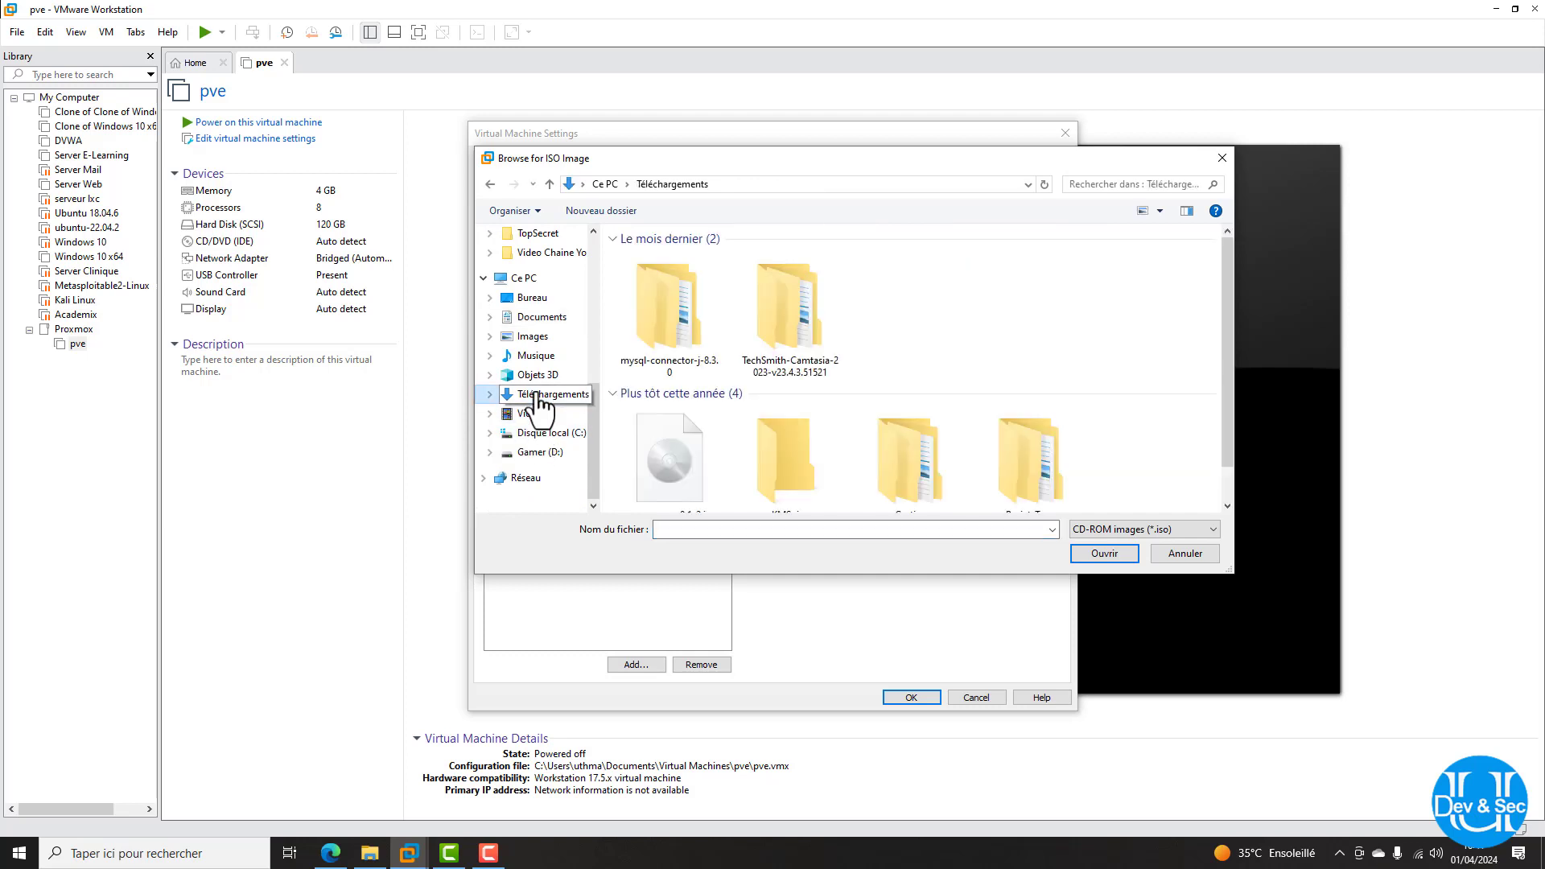
pyautogui.click(689, 441)
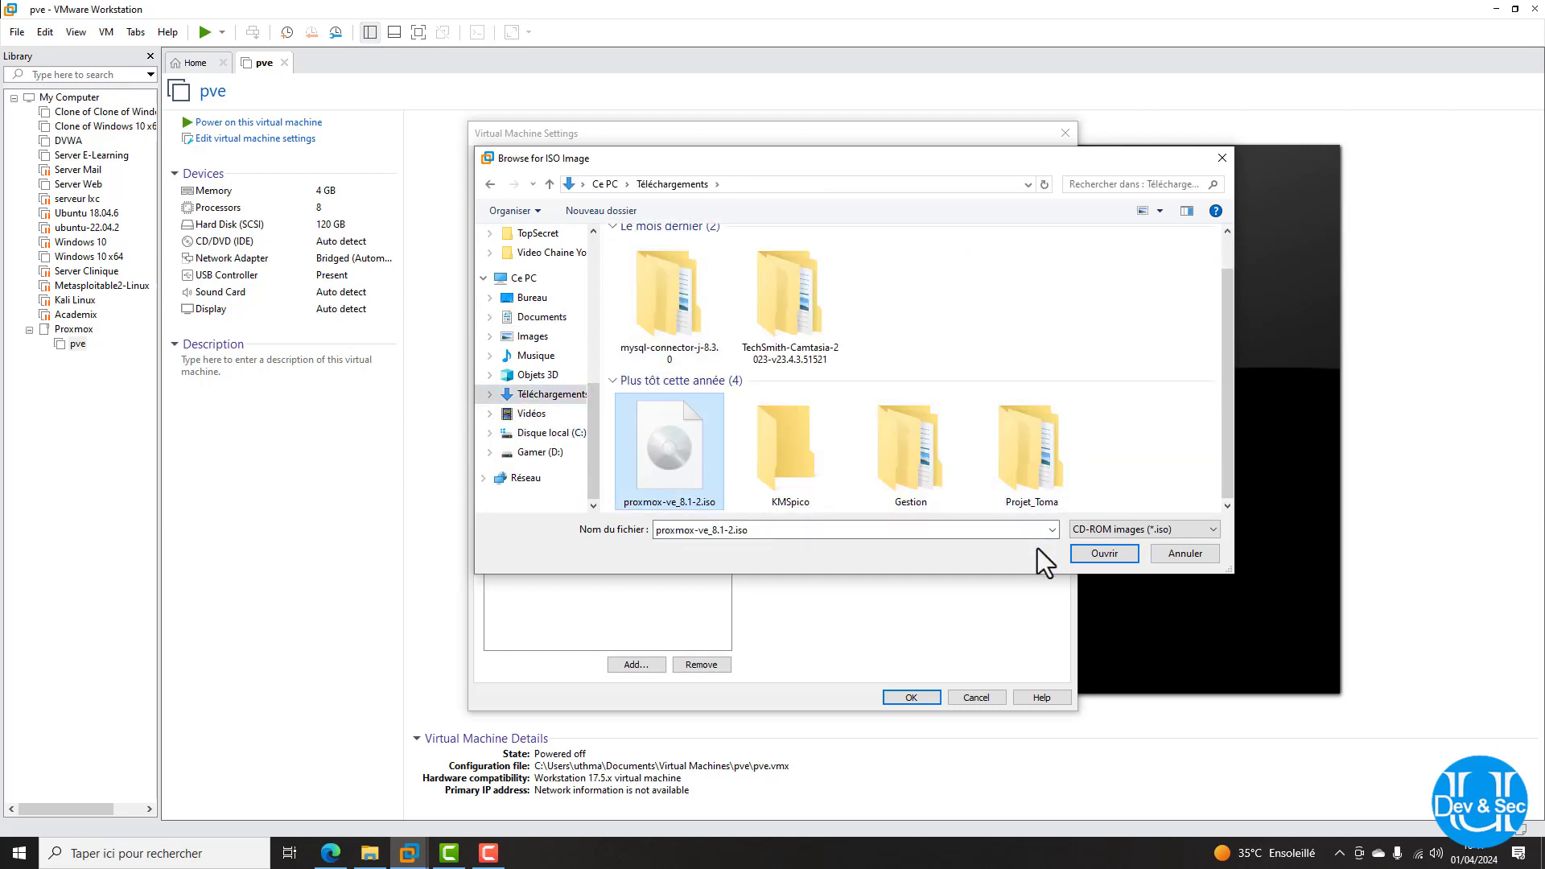
pyautogui.click(1105, 552)
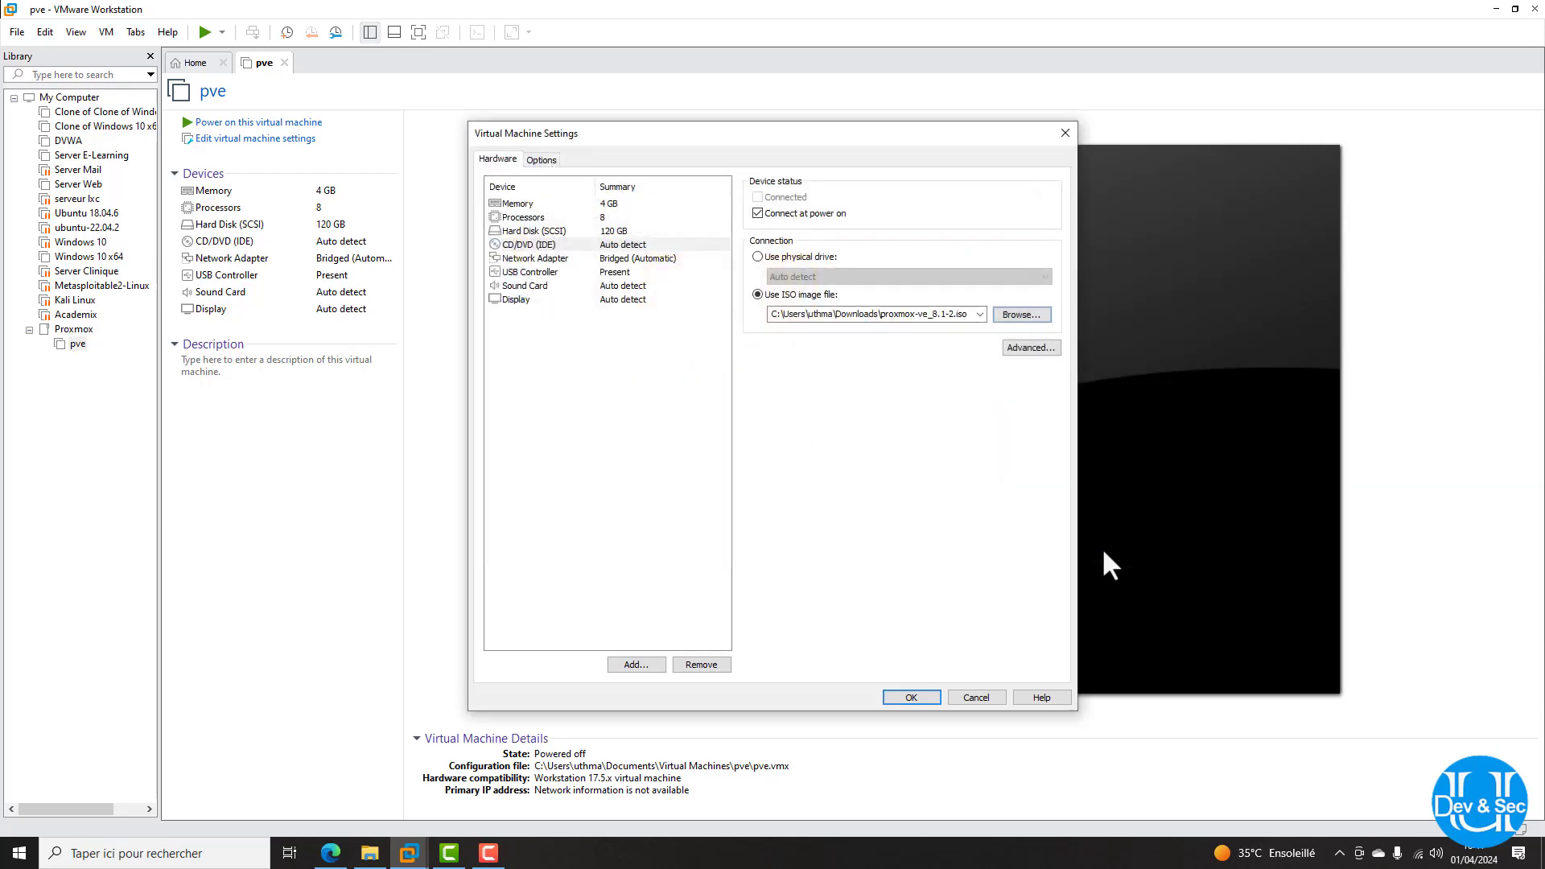
pyautogui.click(918, 697)
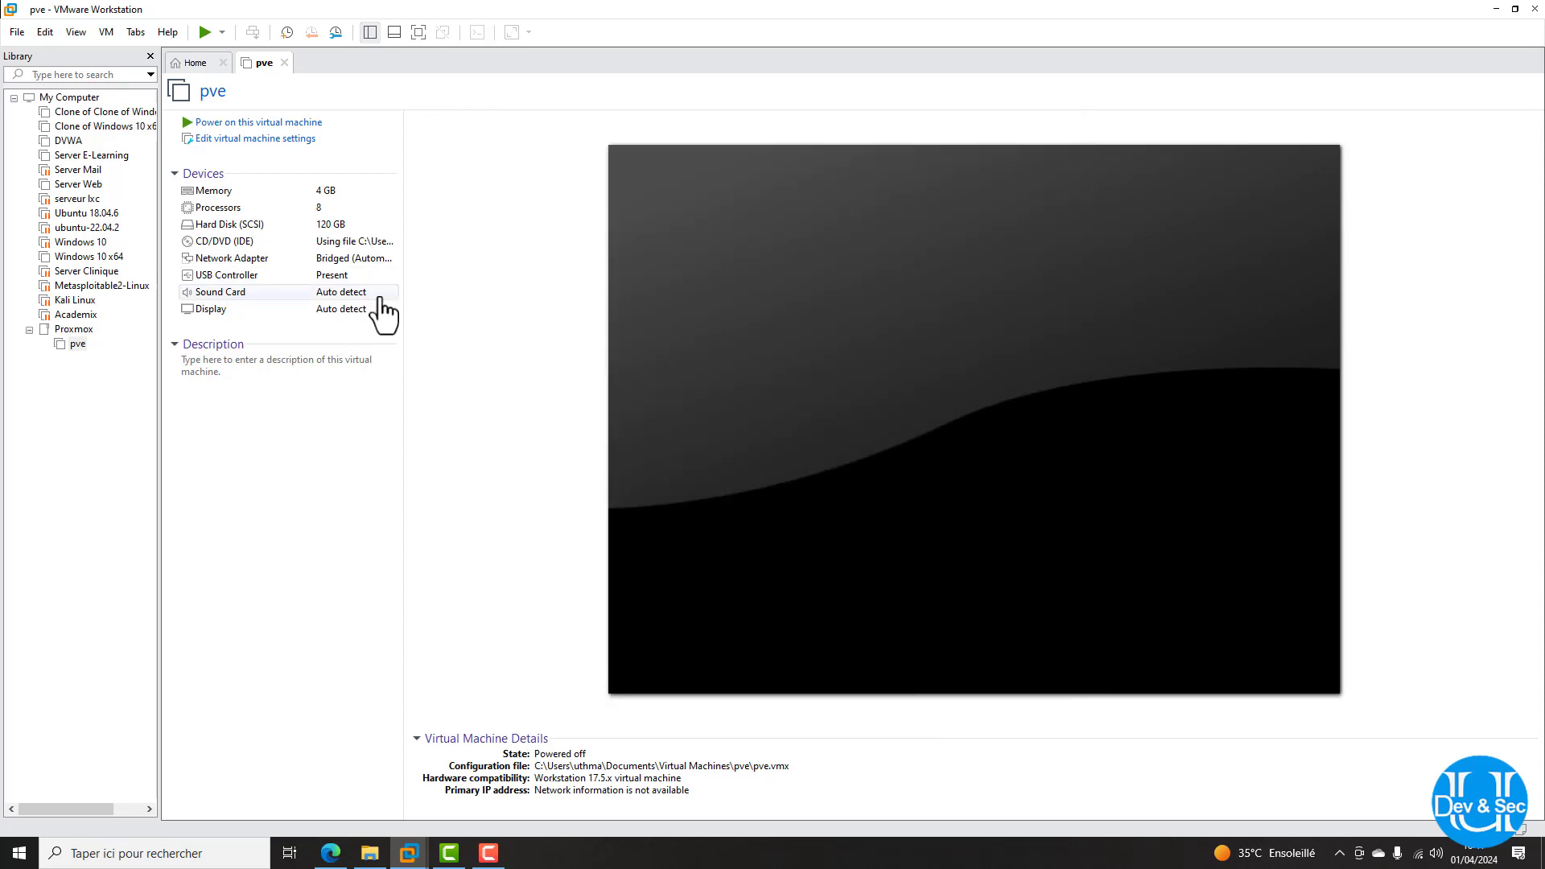
pyautogui.doubleClick(247, 124)
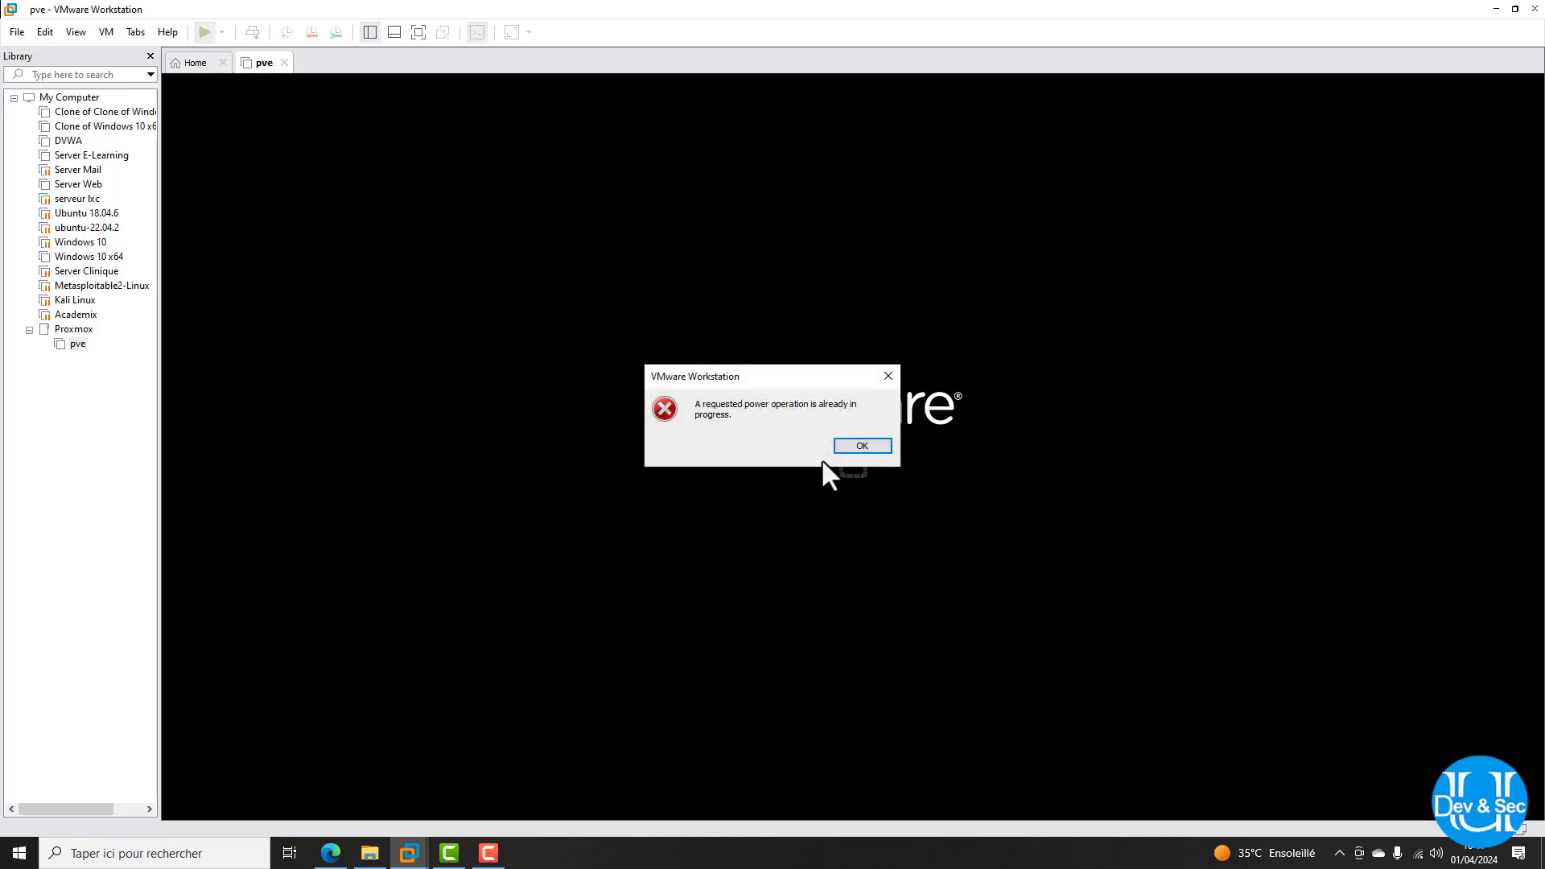
# Dismiss the power-operation error and boot Install Proxmox VE (Graphical)
pyautogui.click(873, 439)
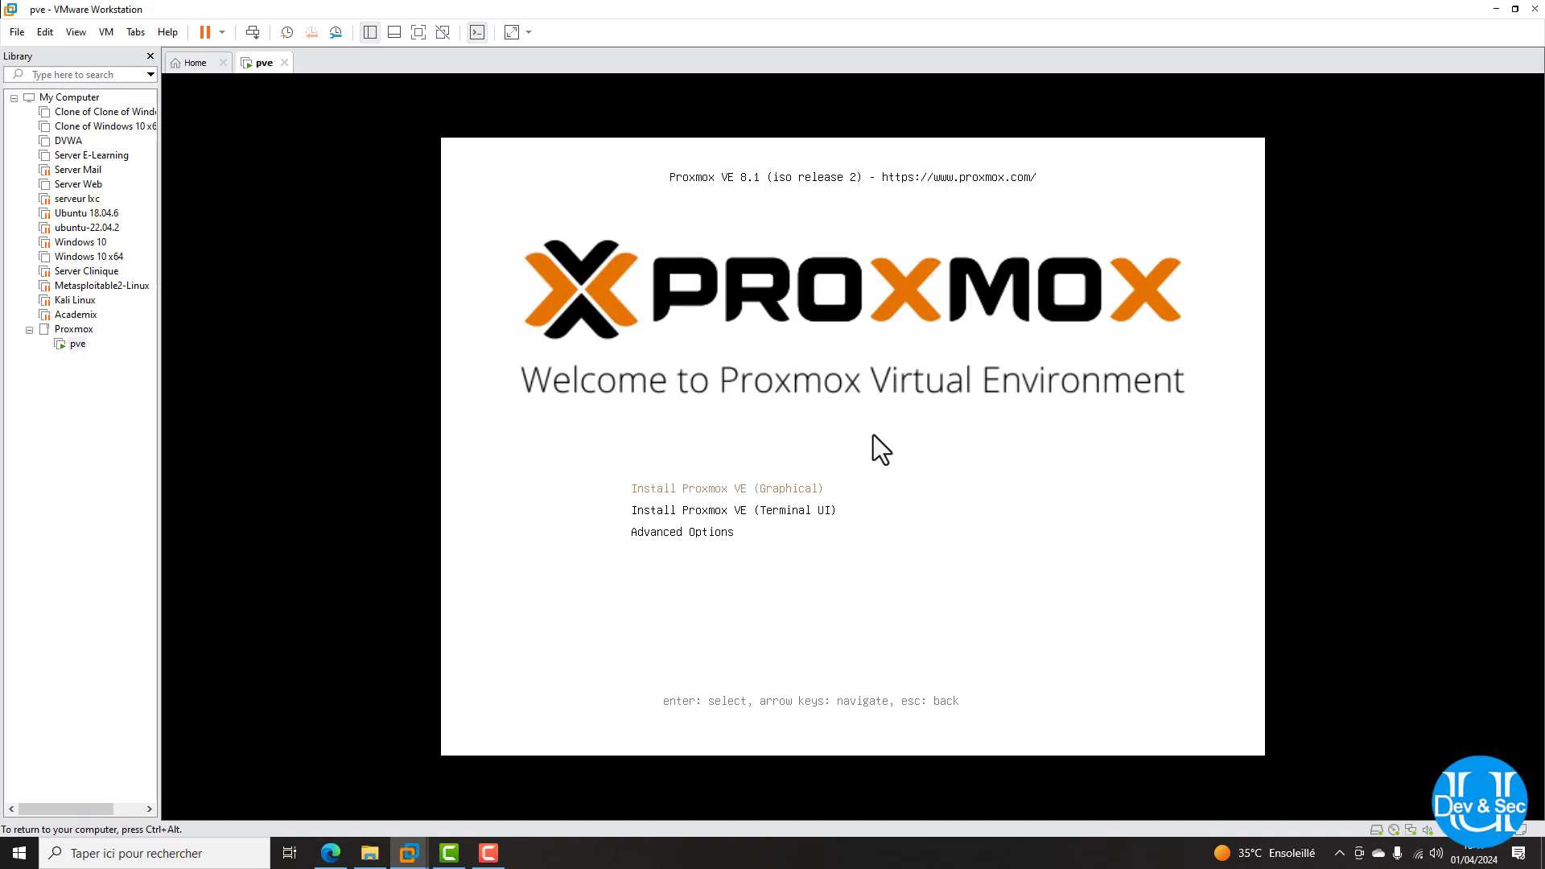
pyautogui.press('Return')
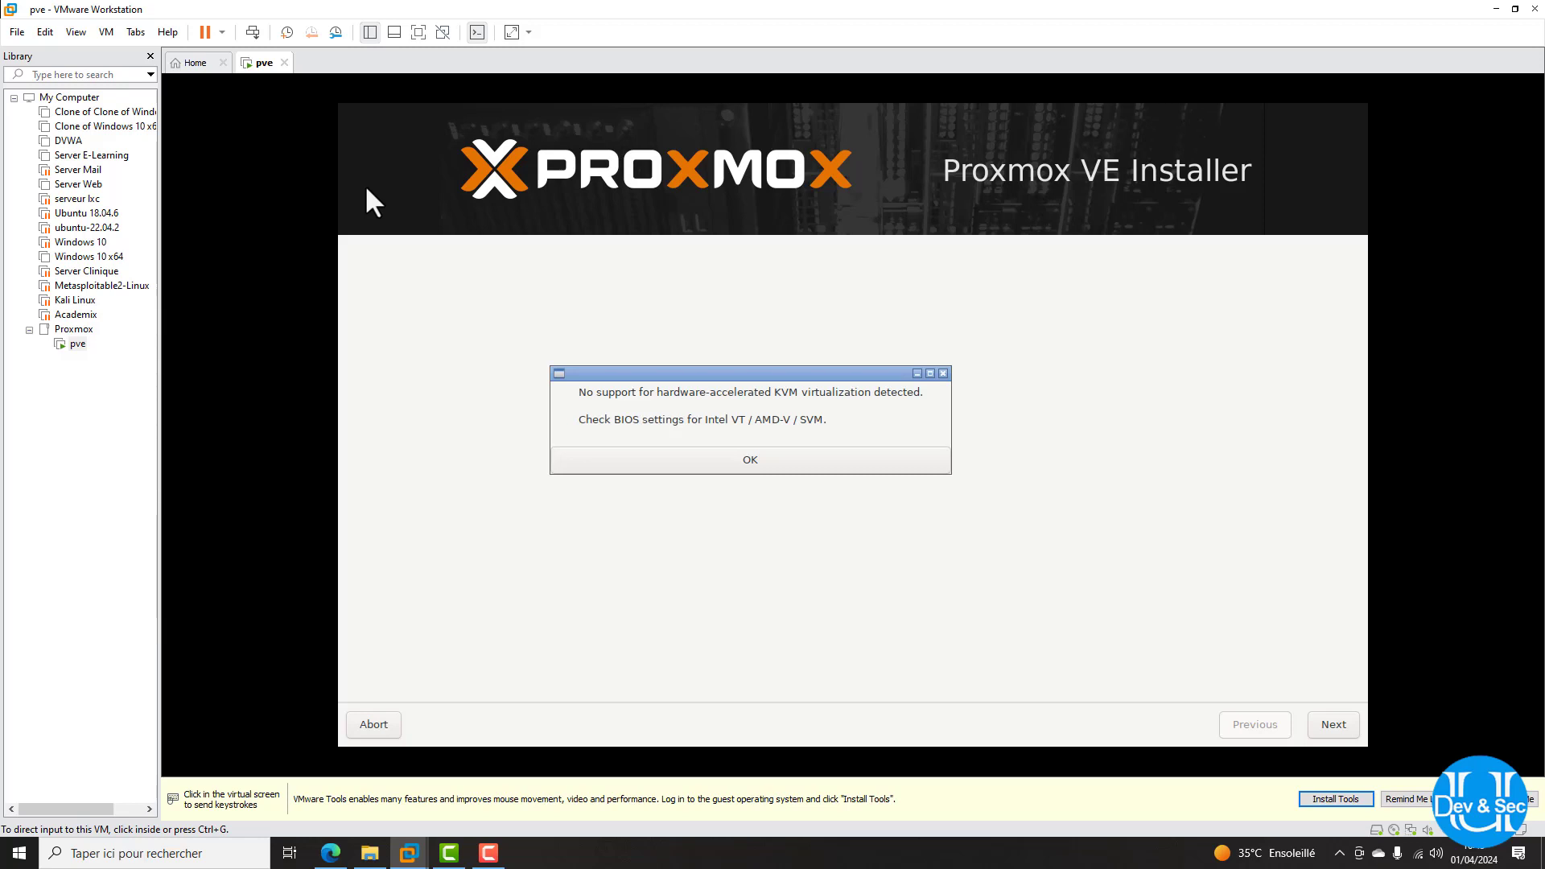
# Dismiss the KVM virtualization warning and accept the Proxmox license agreement
pyautogui.click(367, 189)
pyautogui.press('Return')
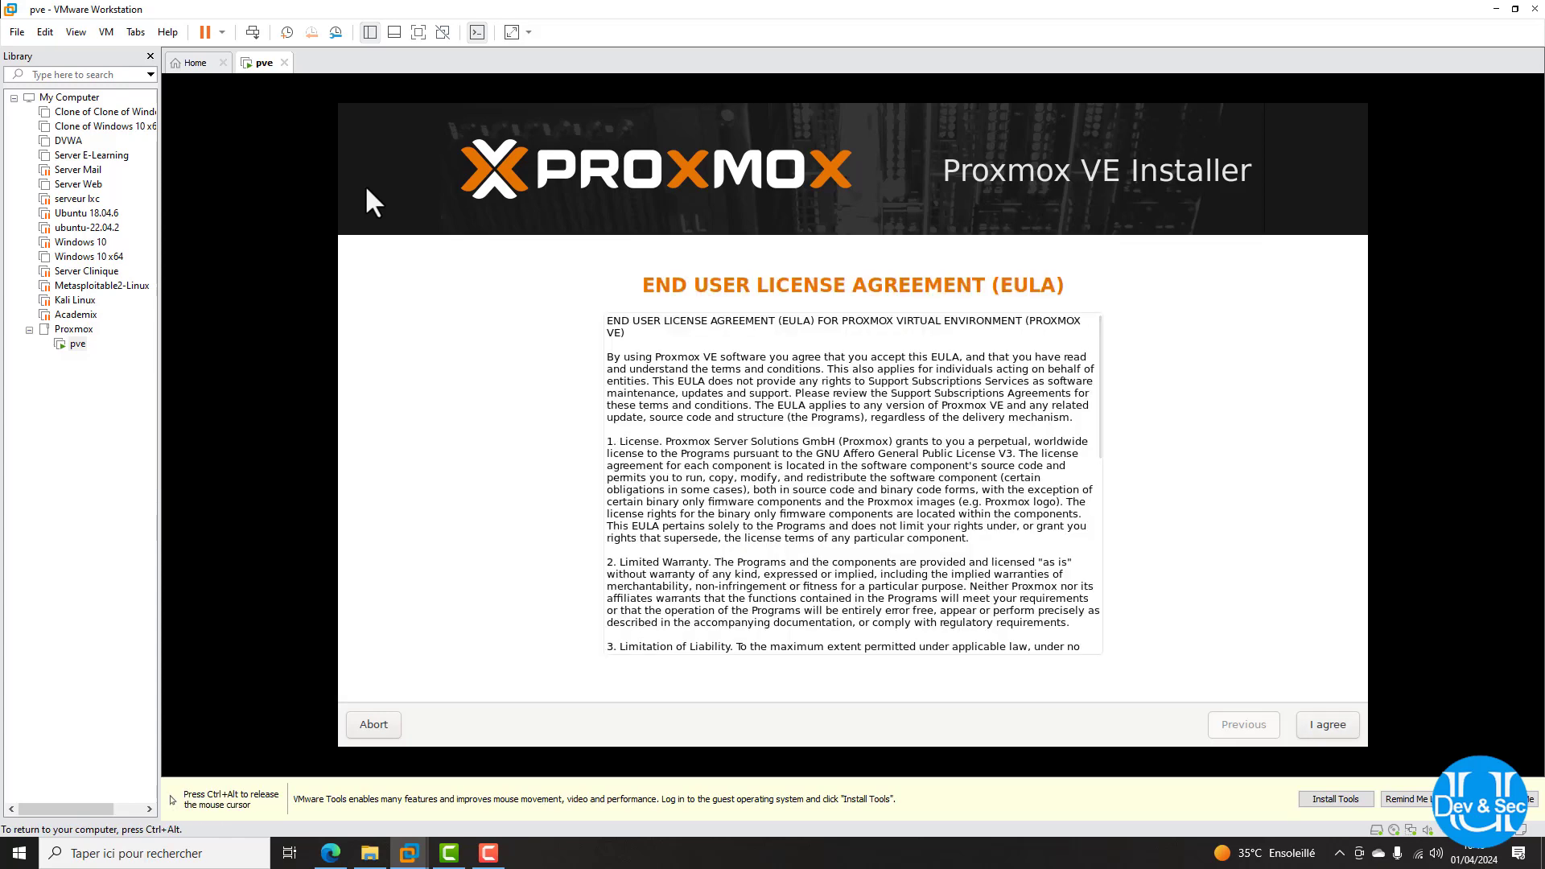
pyautogui.scroll(-10, 853, 483)
pyautogui.press('Return')
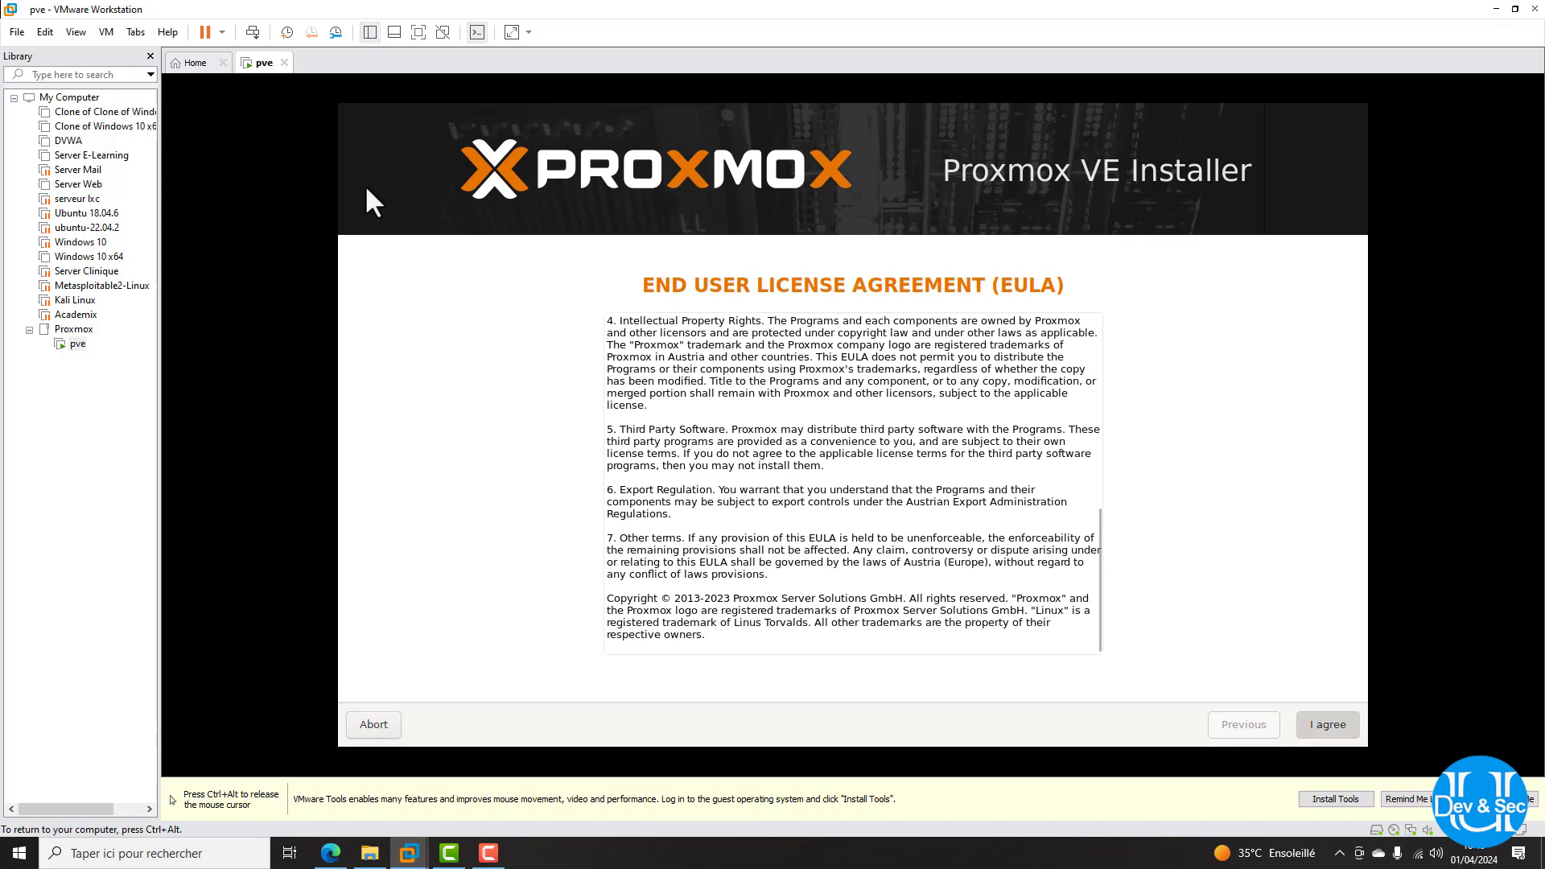
pyautogui.hotkey('ctrl', 'alt')
# Keep /dev/sda (120 GB) as the target hard disk and continue
pyautogui.click(374, 191)
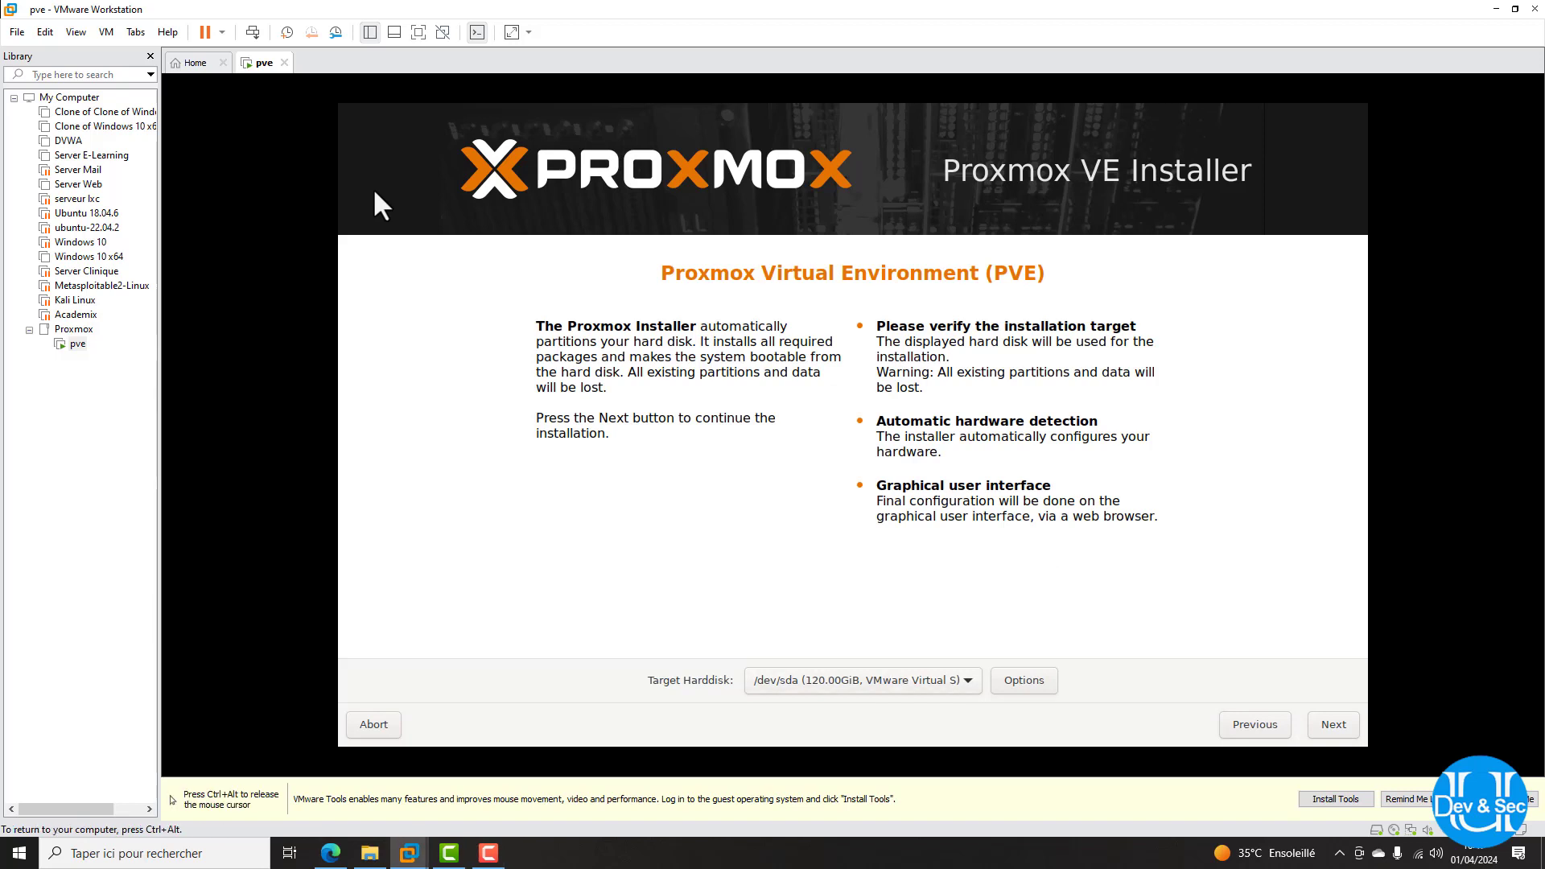
pyautogui.click(862, 681)
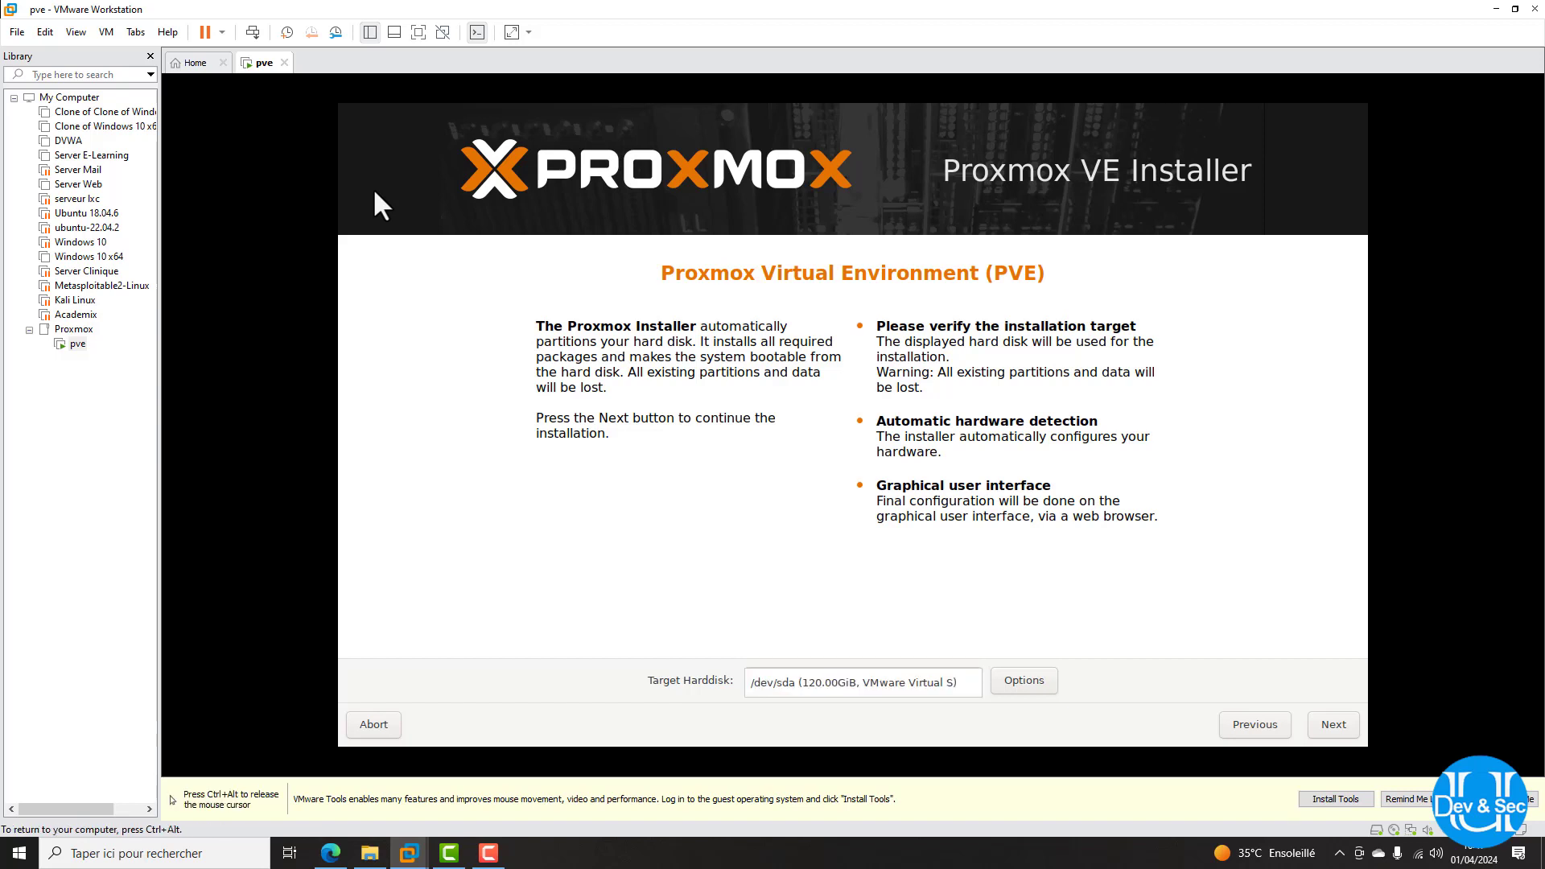
pyautogui.click(1334, 724)
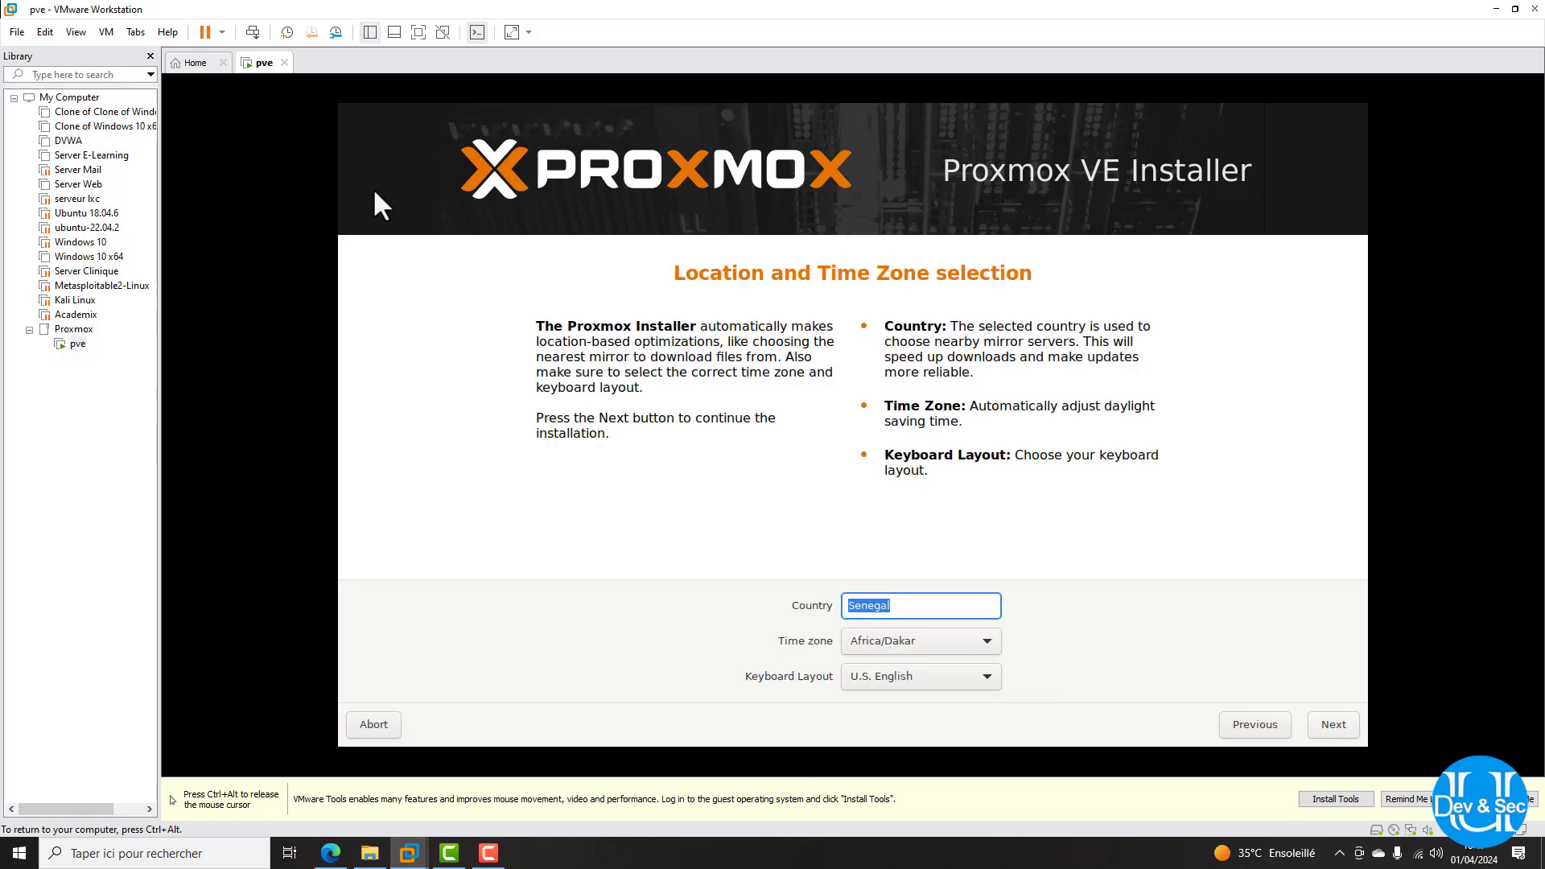
# Set the keyboard layout to French, keeping Senegal and Africa/Dakar, and continue
pyautogui.click(921, 677)
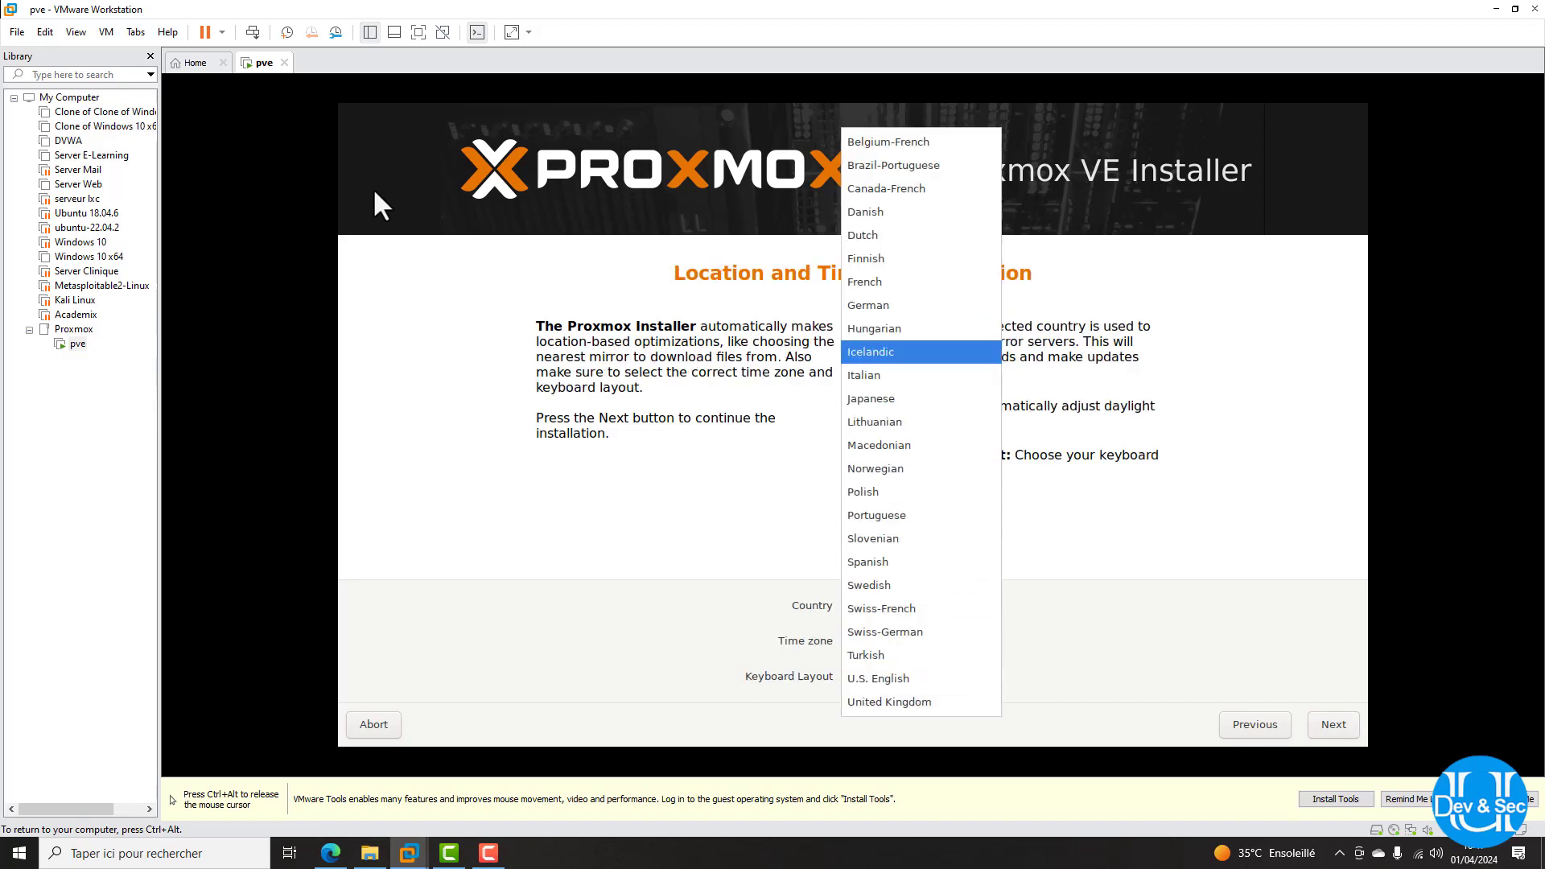
pyautogui.click(885, 281)
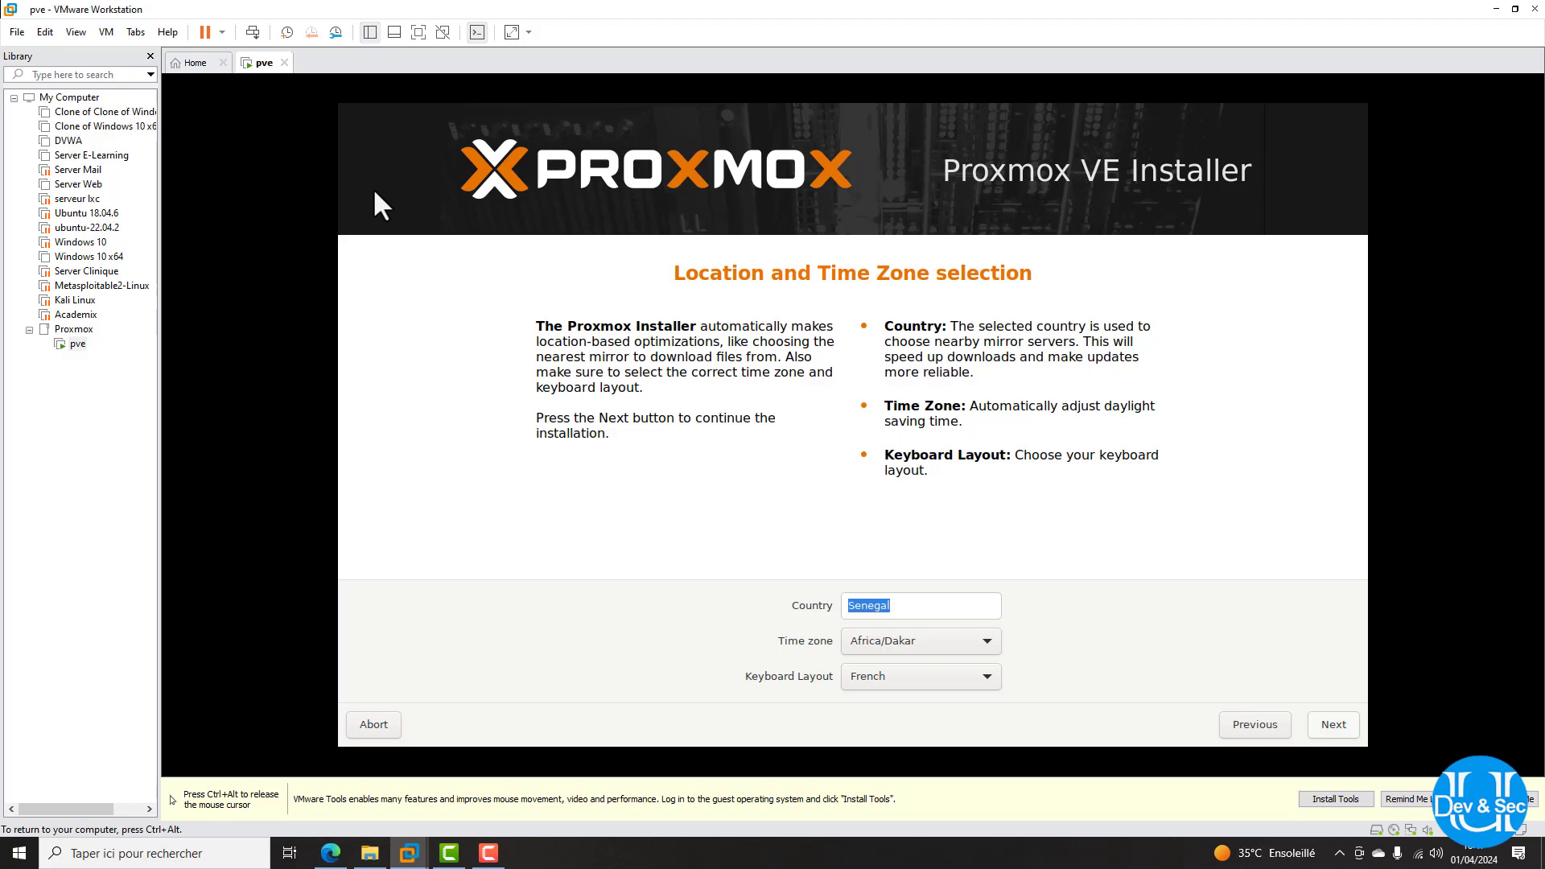
pyautogui.press('Return')
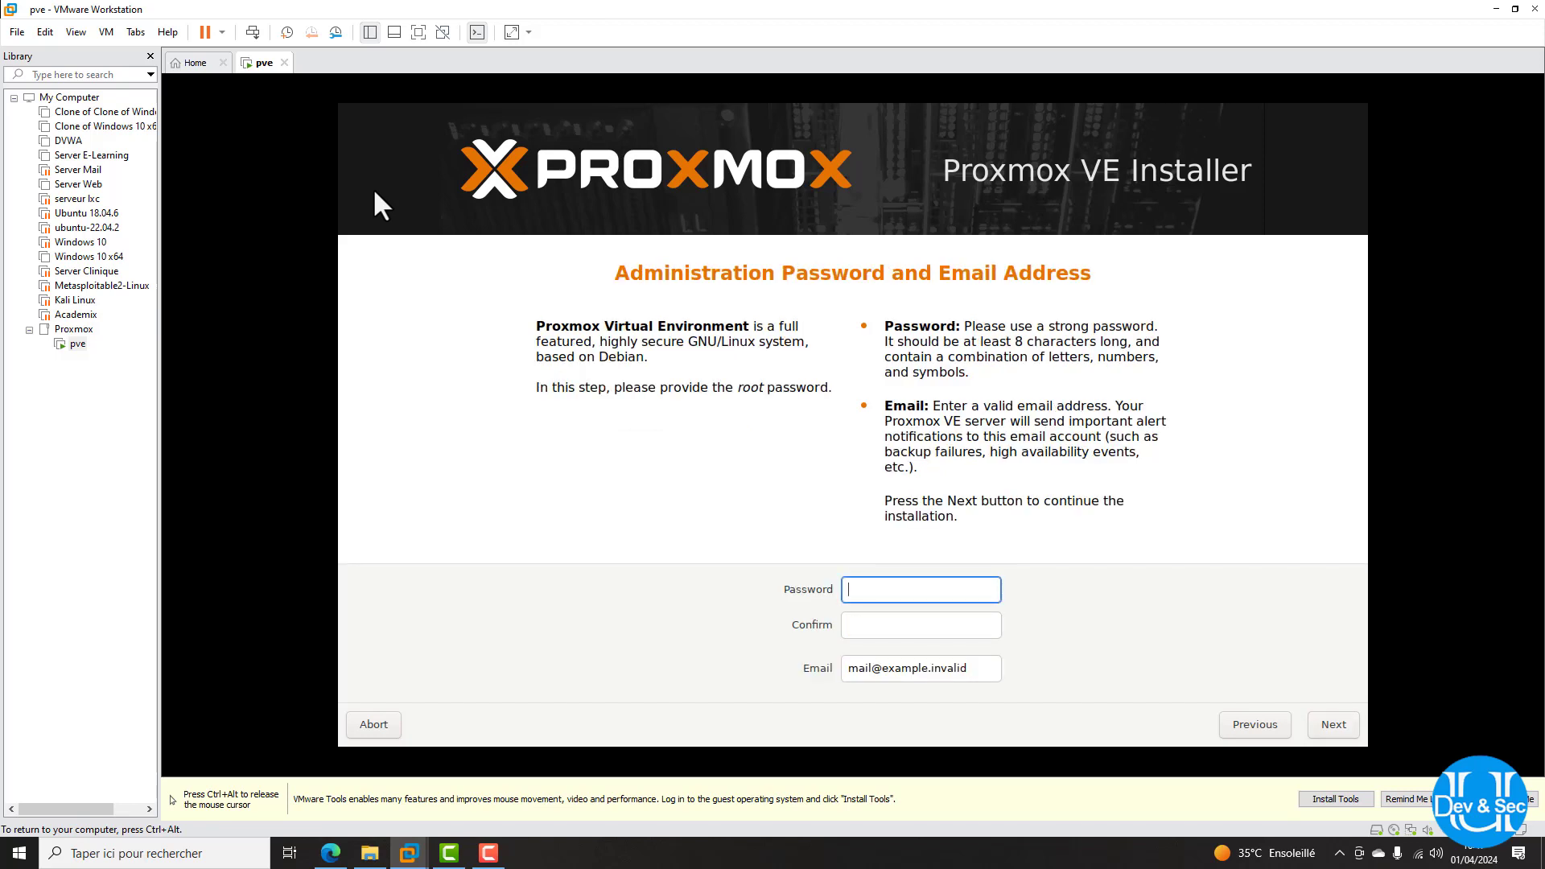
# Enter and confirm a root password plus the admin e-mail address; dismiss the too-short password warning
pyautogui.write('****')
pyautogui.press('Tab')
pyautogui.write('****')
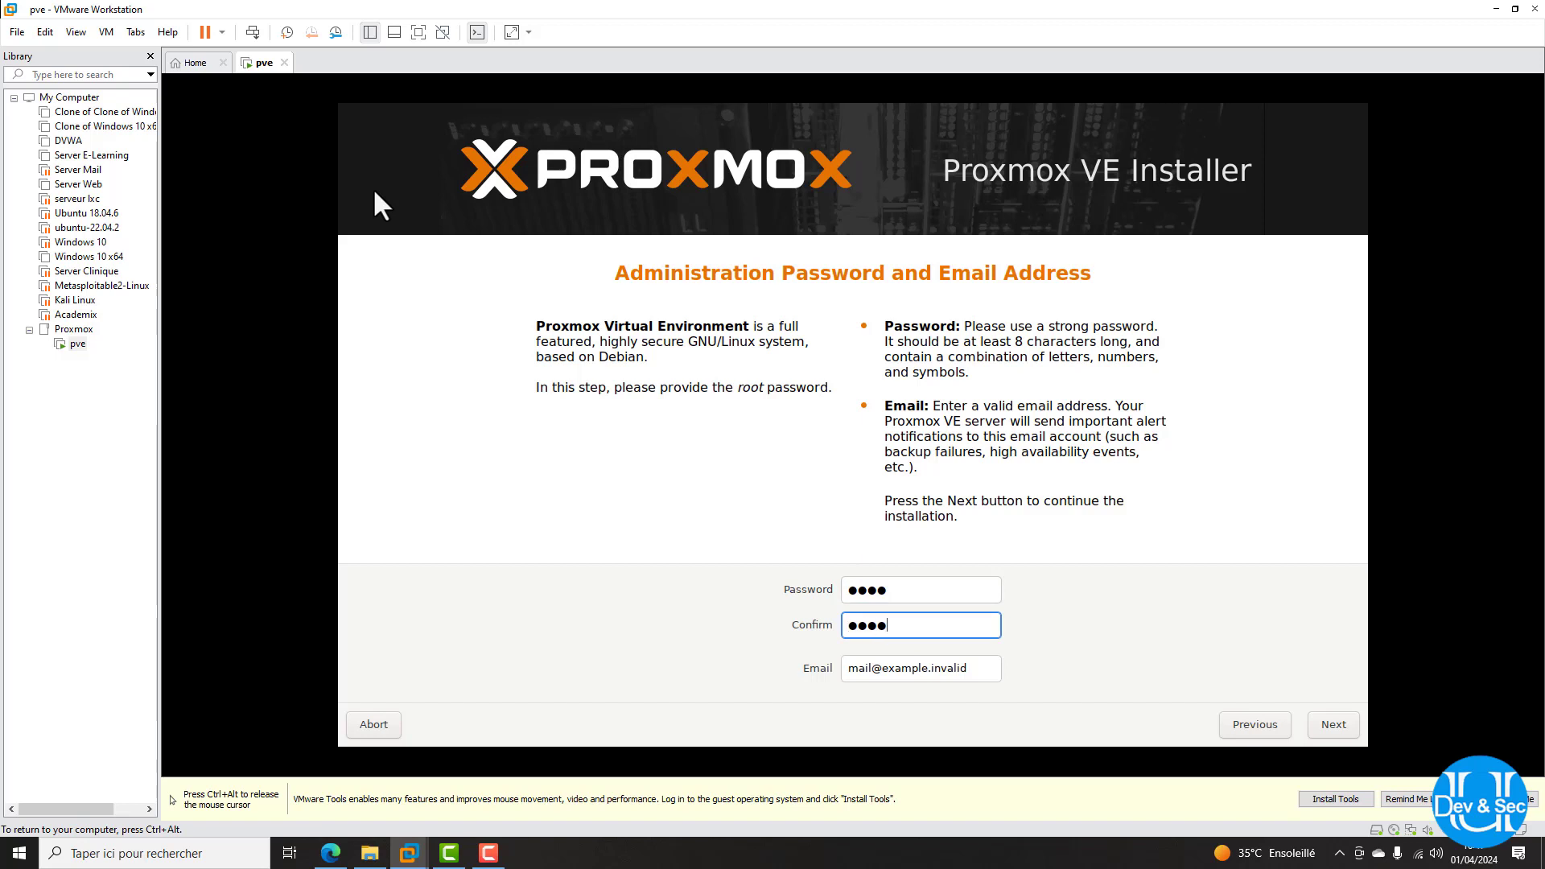
pyautogui.press('Tab')
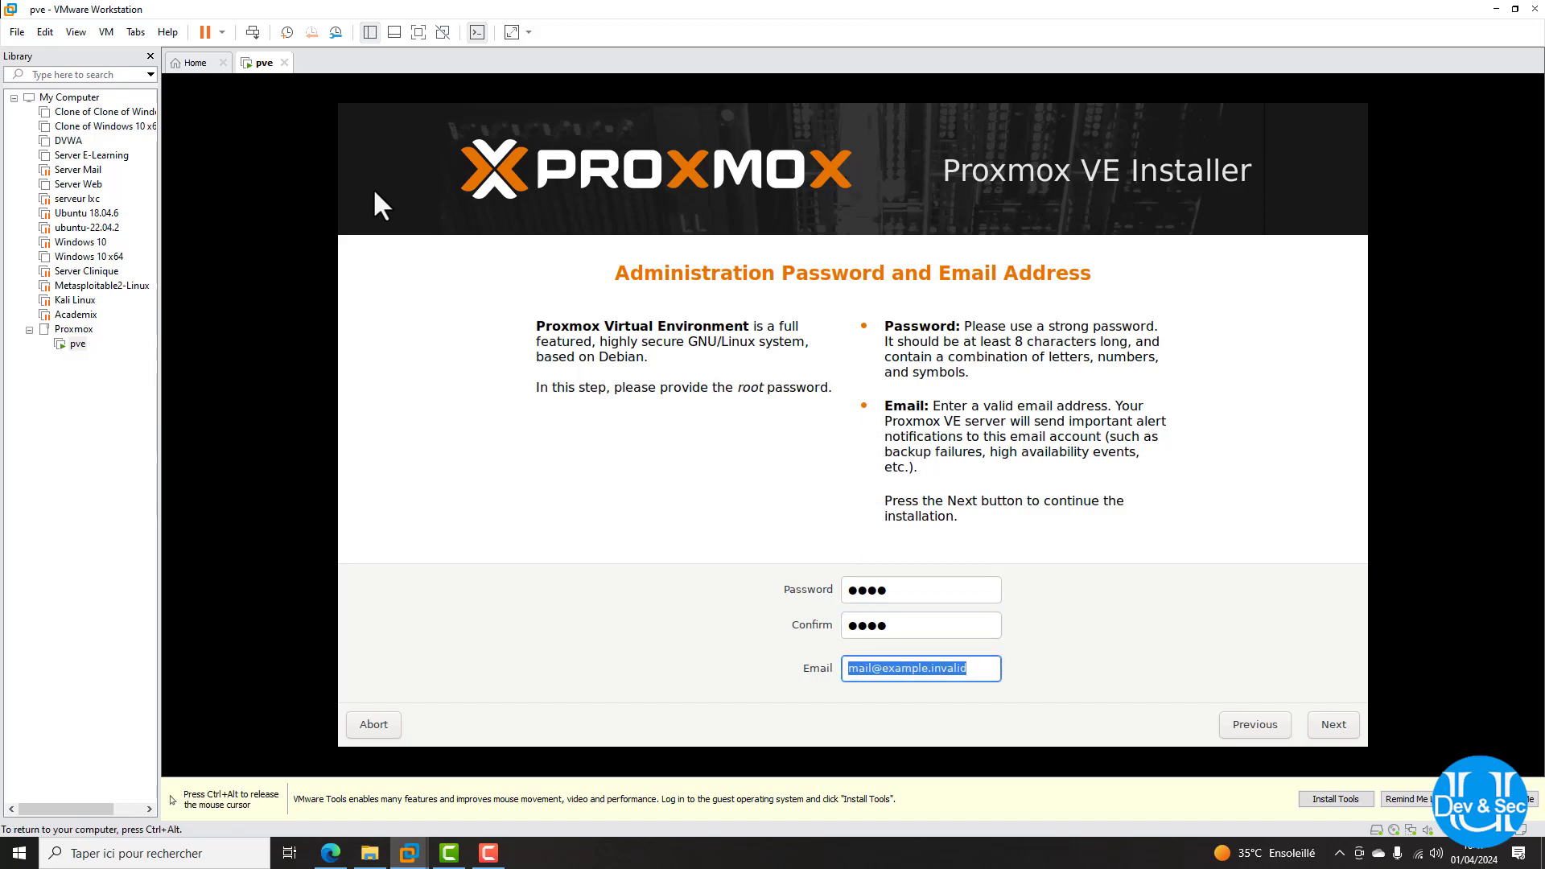
pyautogui.write('rooo')
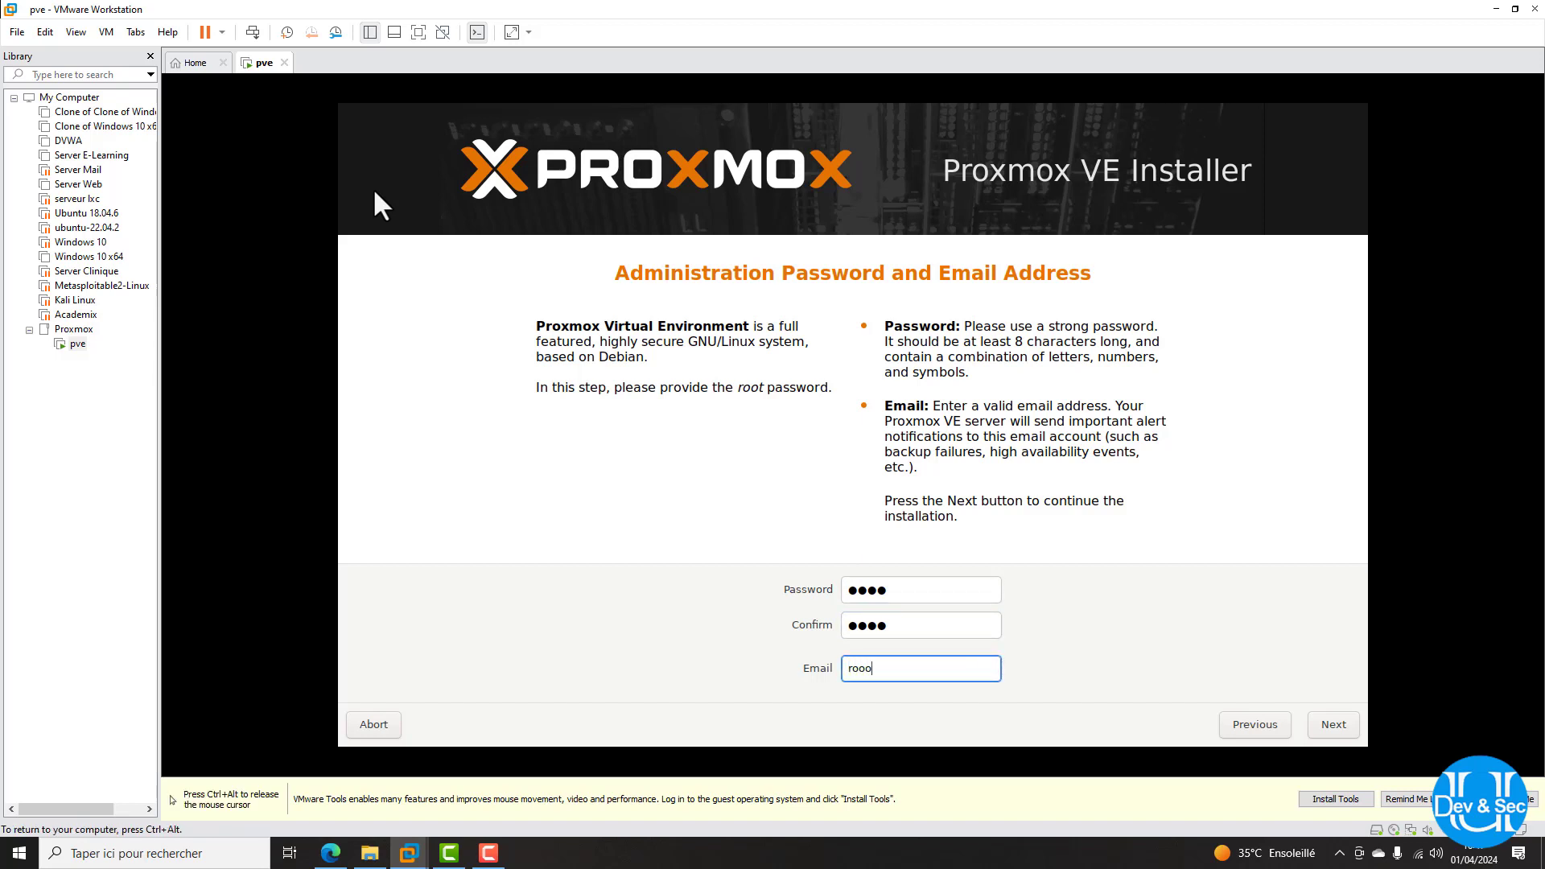
pyautogui.press('BackSpace')
pyautogui.press('BackSpace')
pyautogui.press('BackSpace')
pyautogui.press('BackSpace')
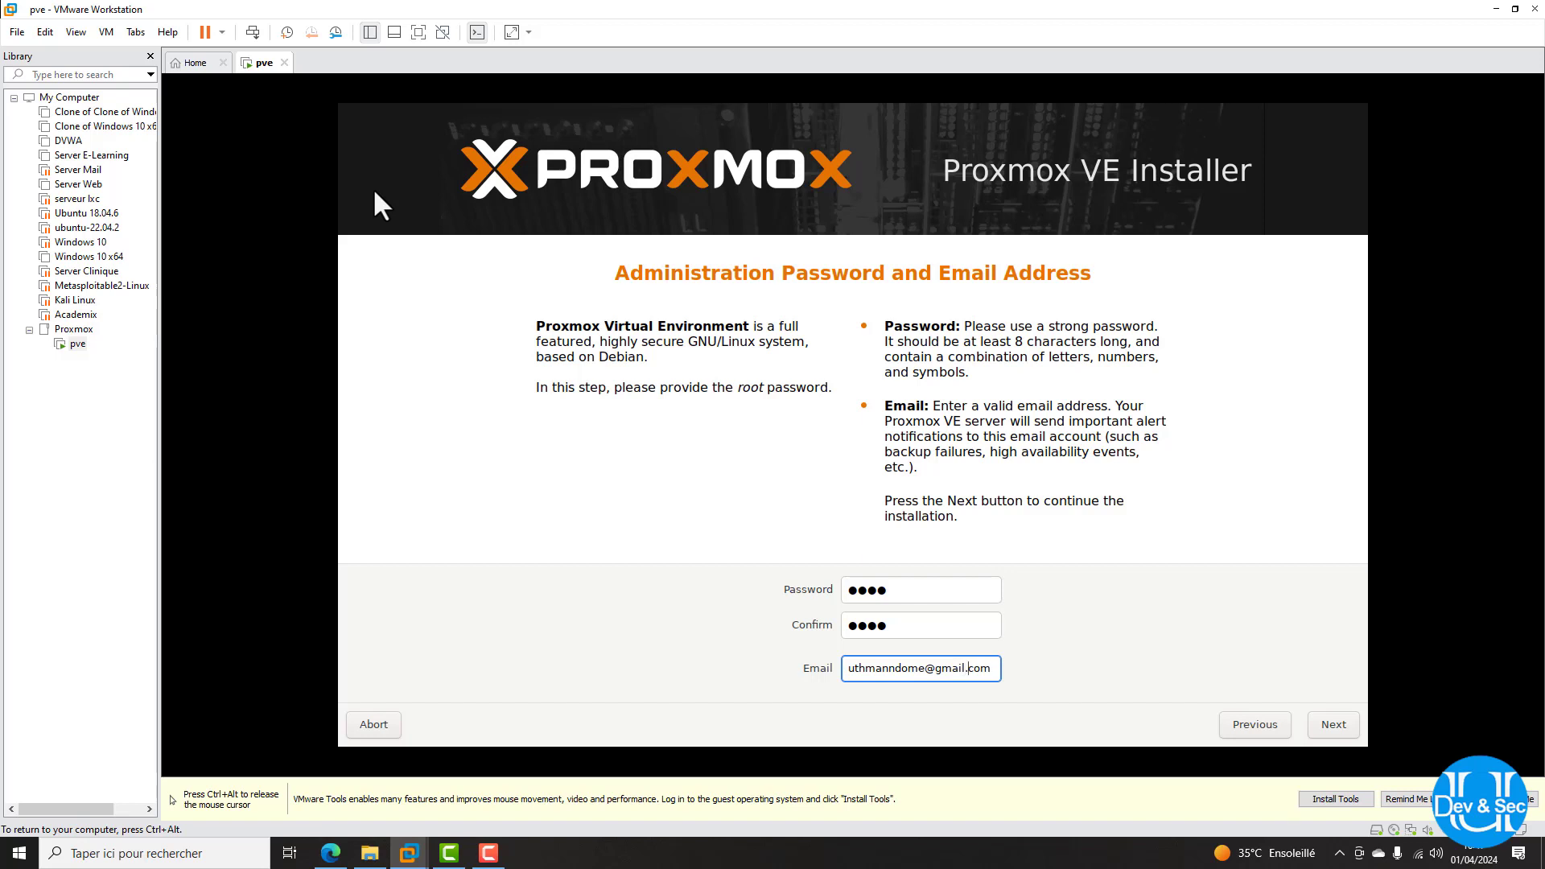
pyautogui.press('Return')
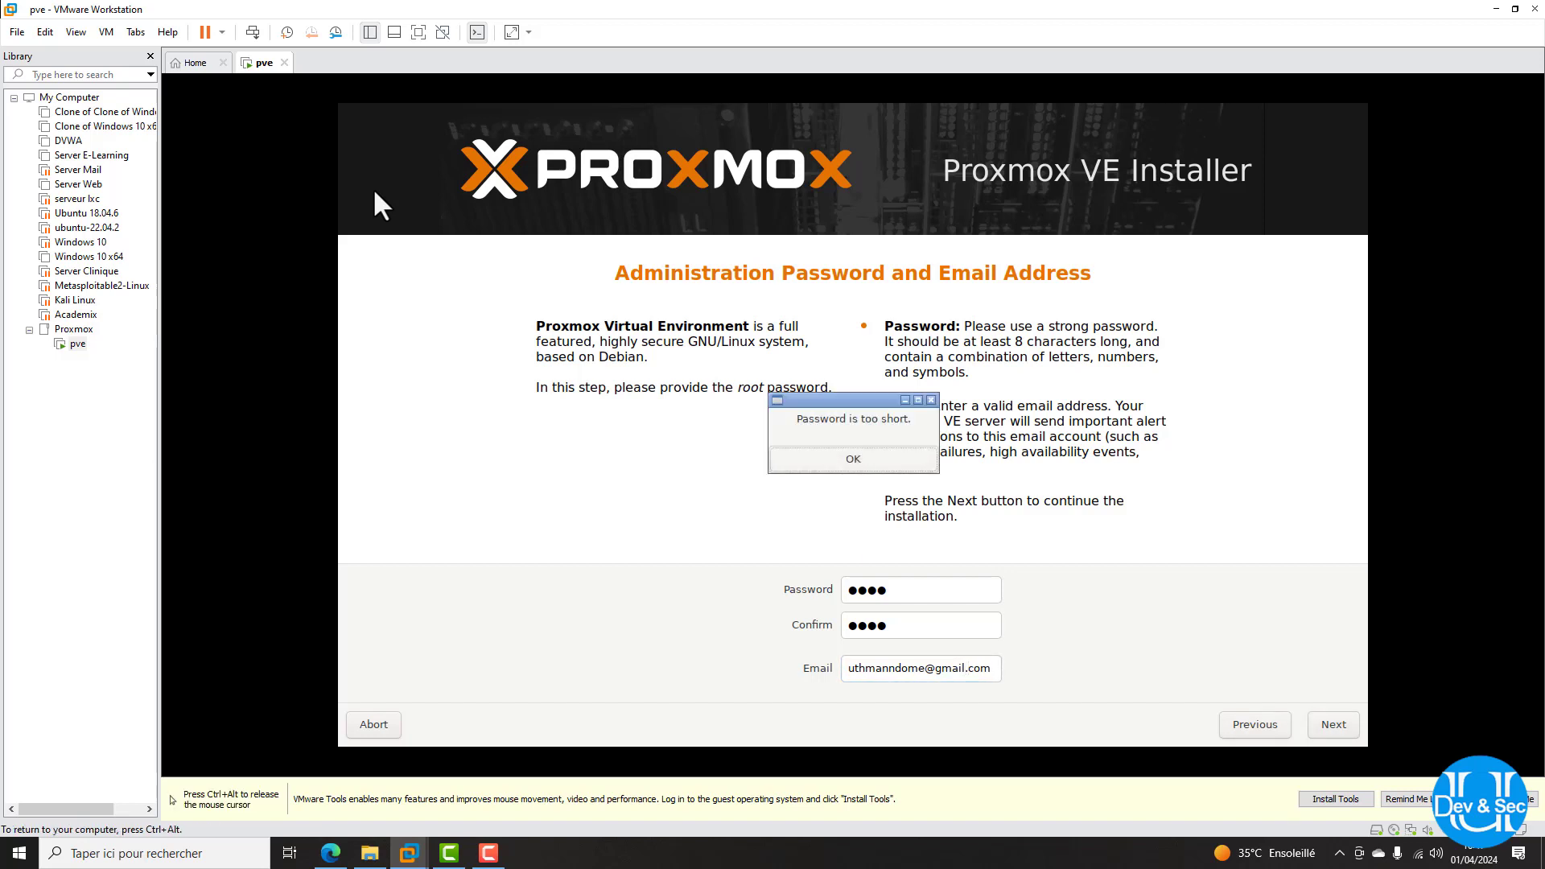
pyautogui.press('Return')
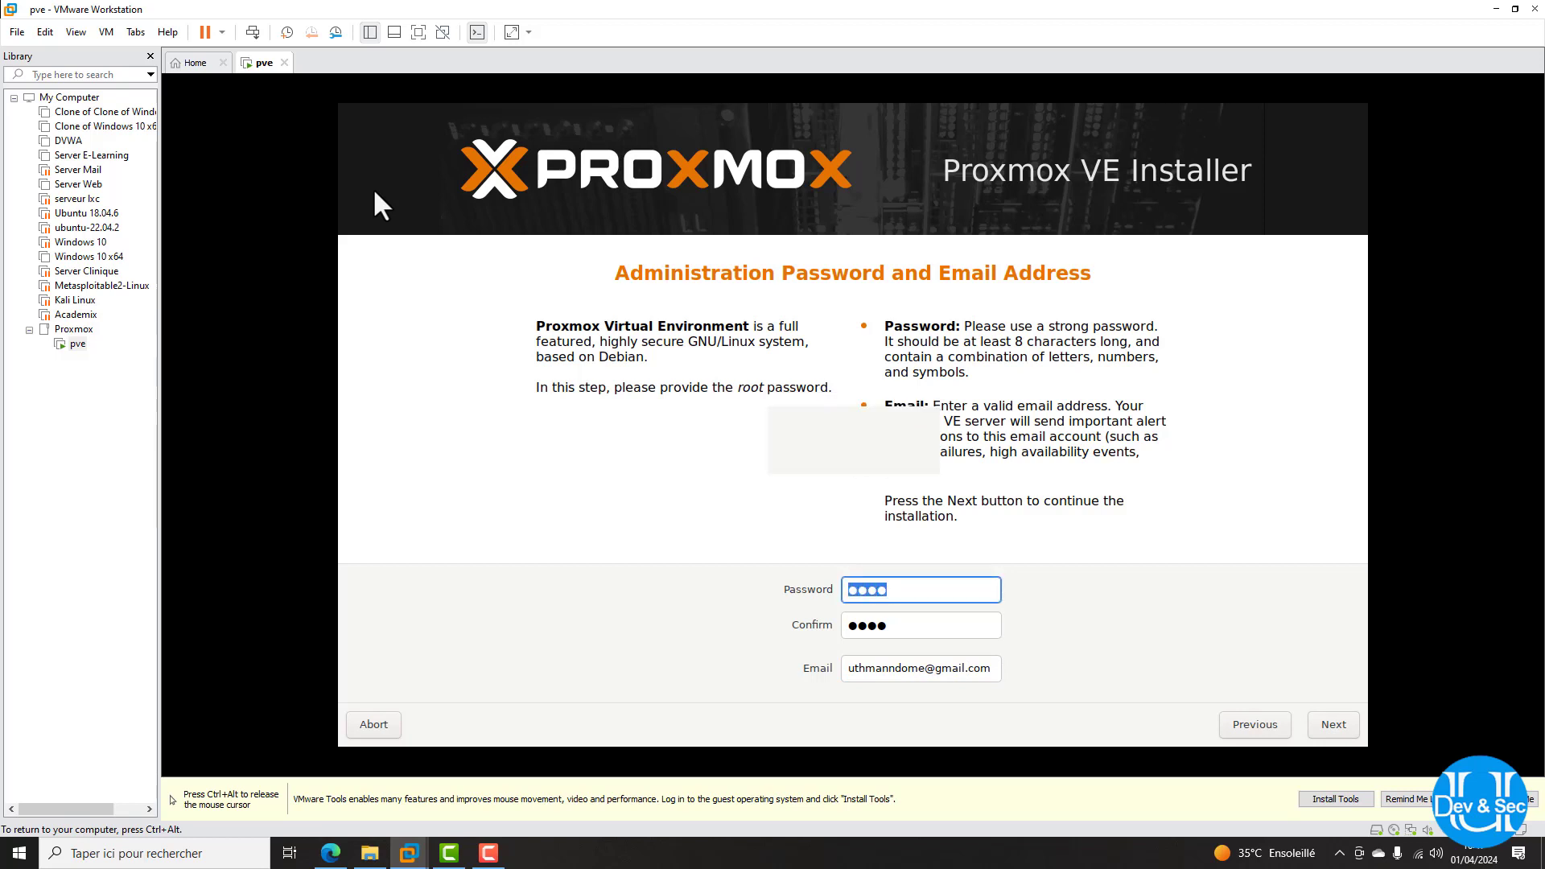
# Re-enter and confirm a longer root password, then advance to network configuration
pyautogui.write('*********')
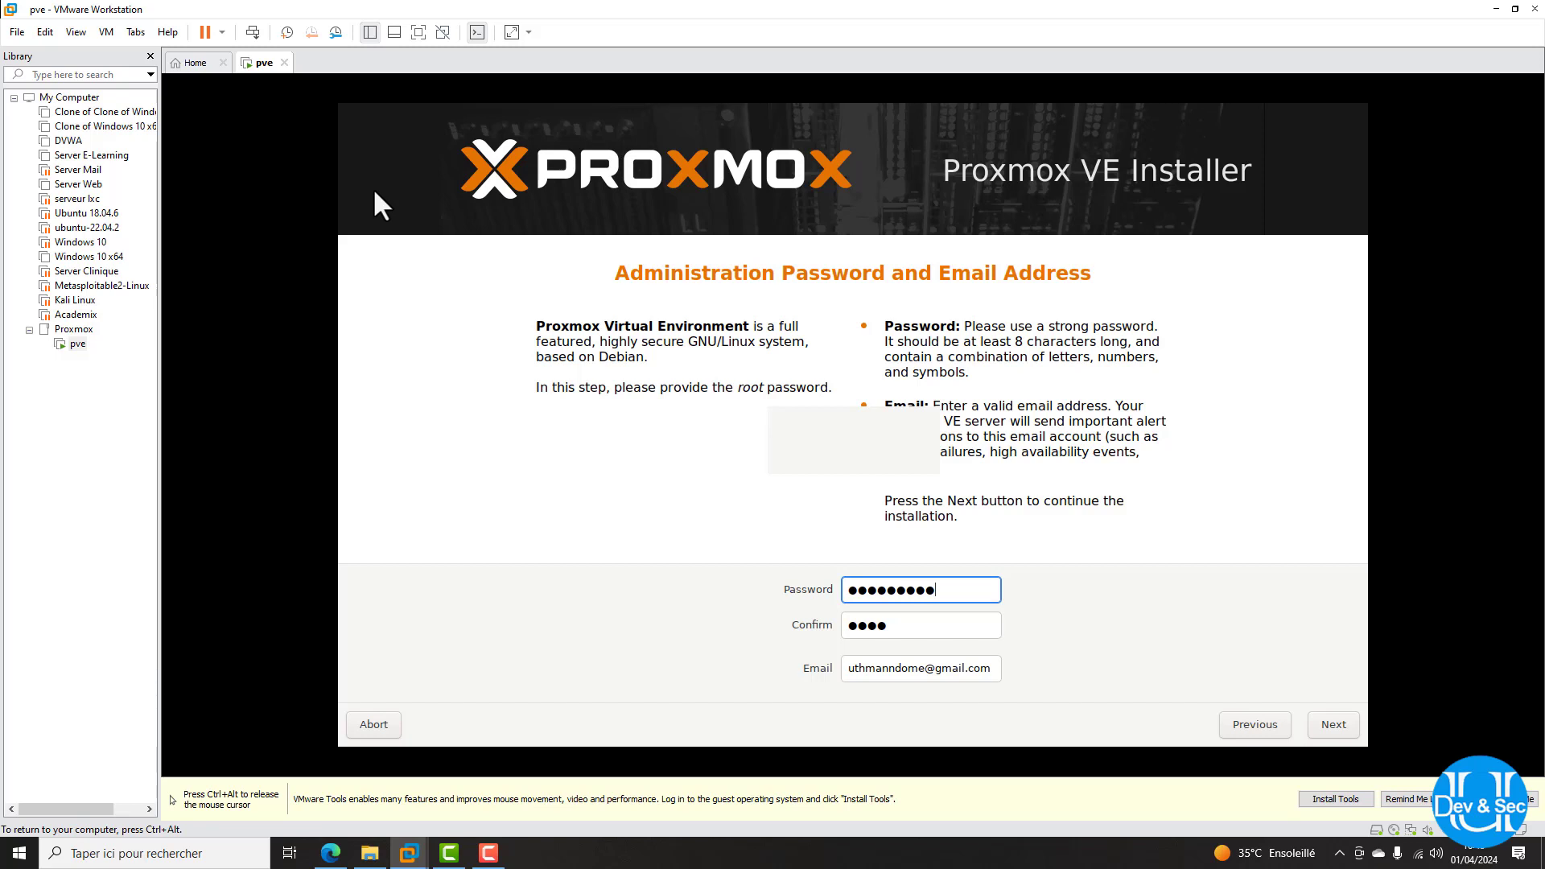
pyautogui.write('*')
pyautogui.press('Tab')
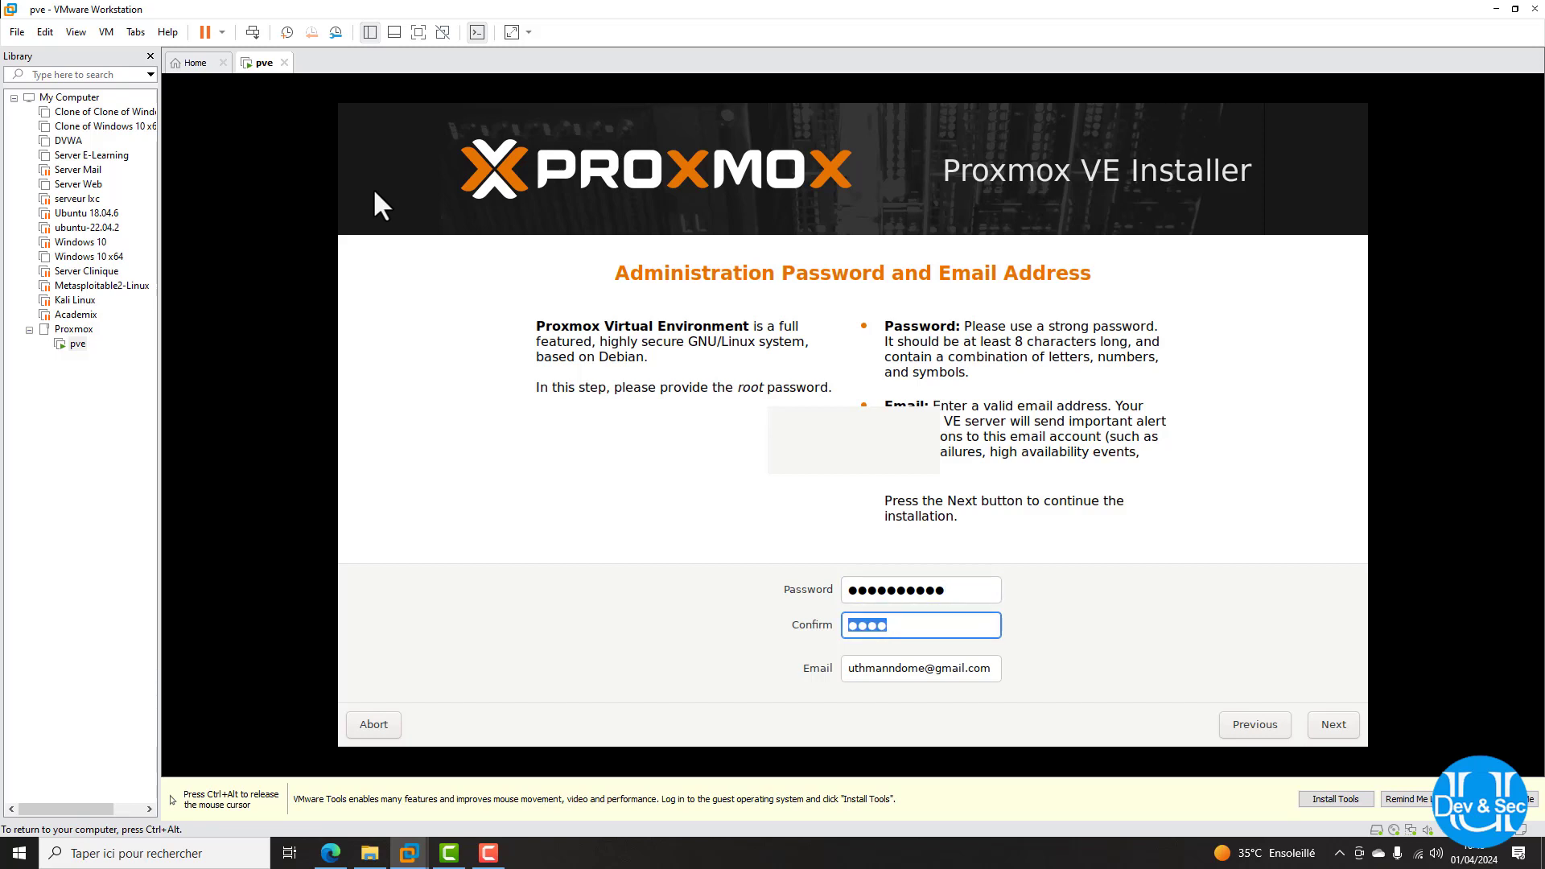
pyautogui.write('*****')
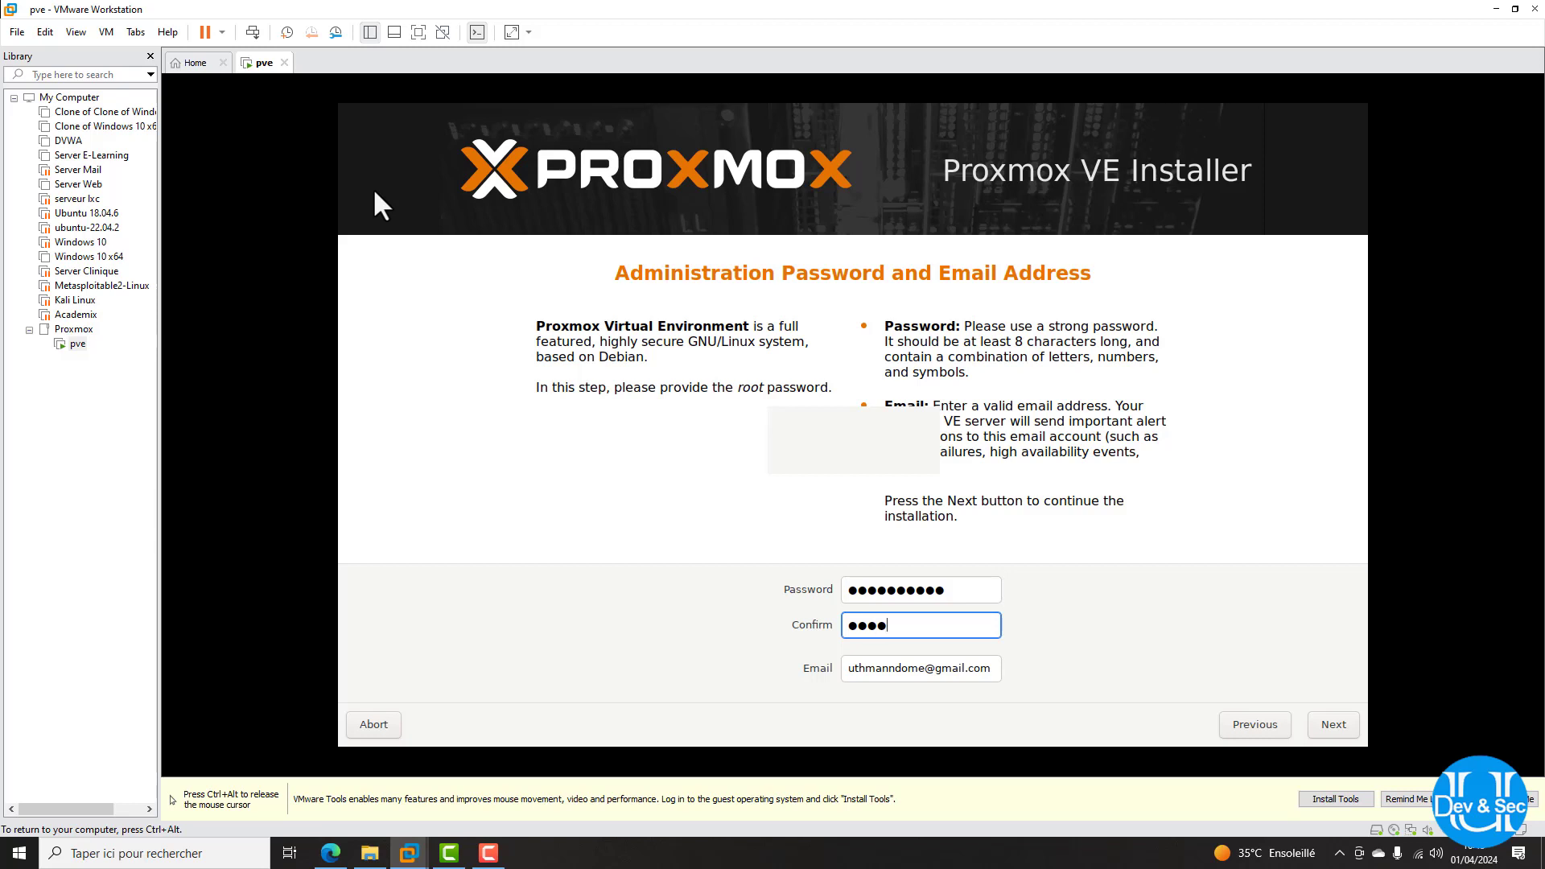
pyautogui.write('*****')
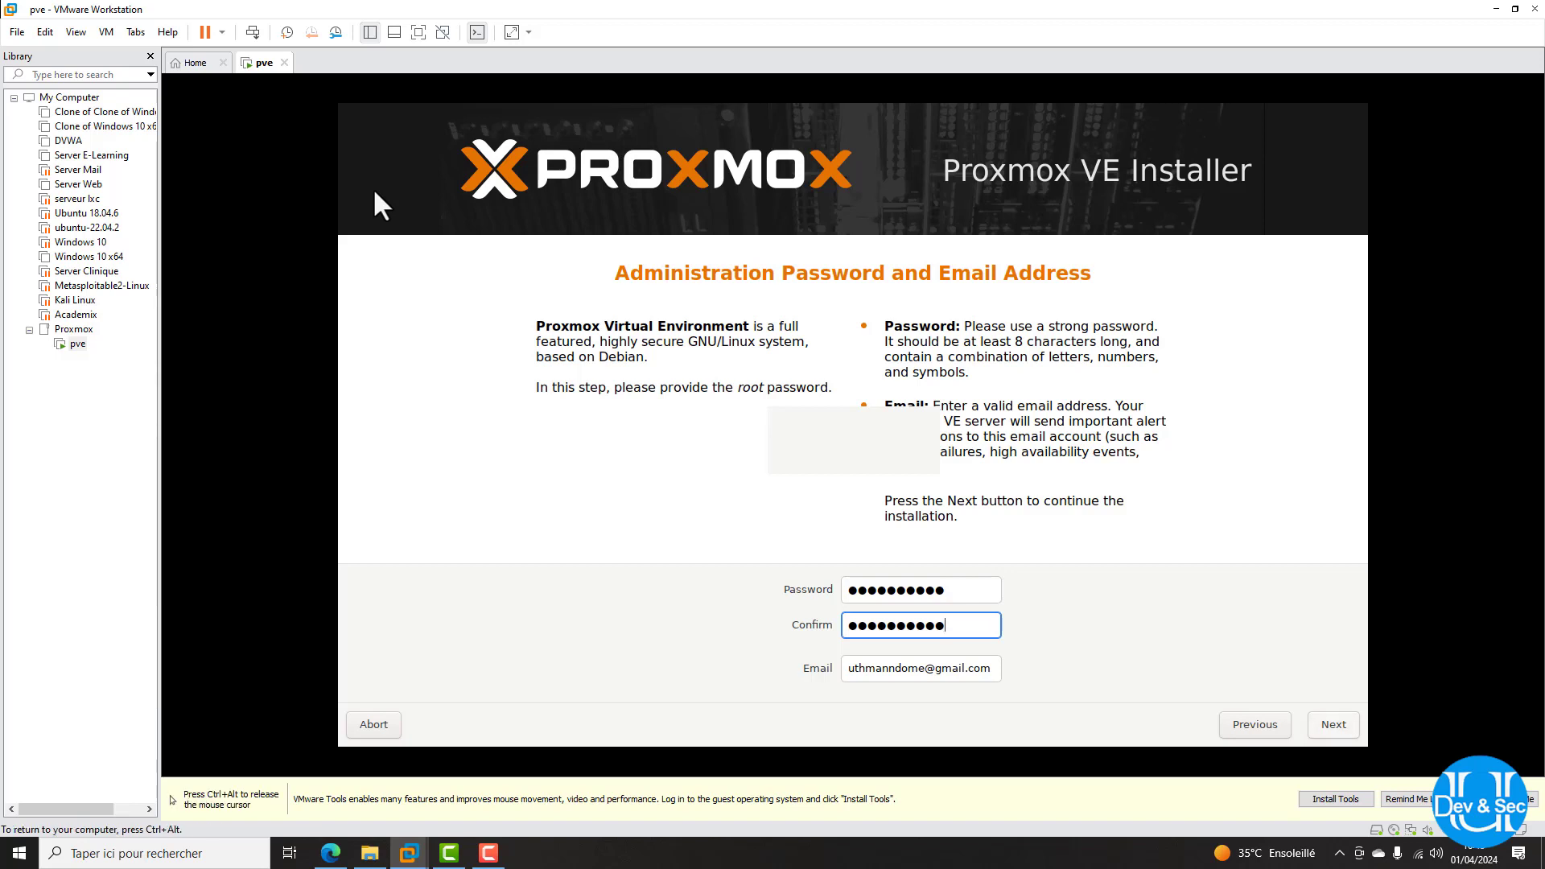
pyautogui.press('Return')
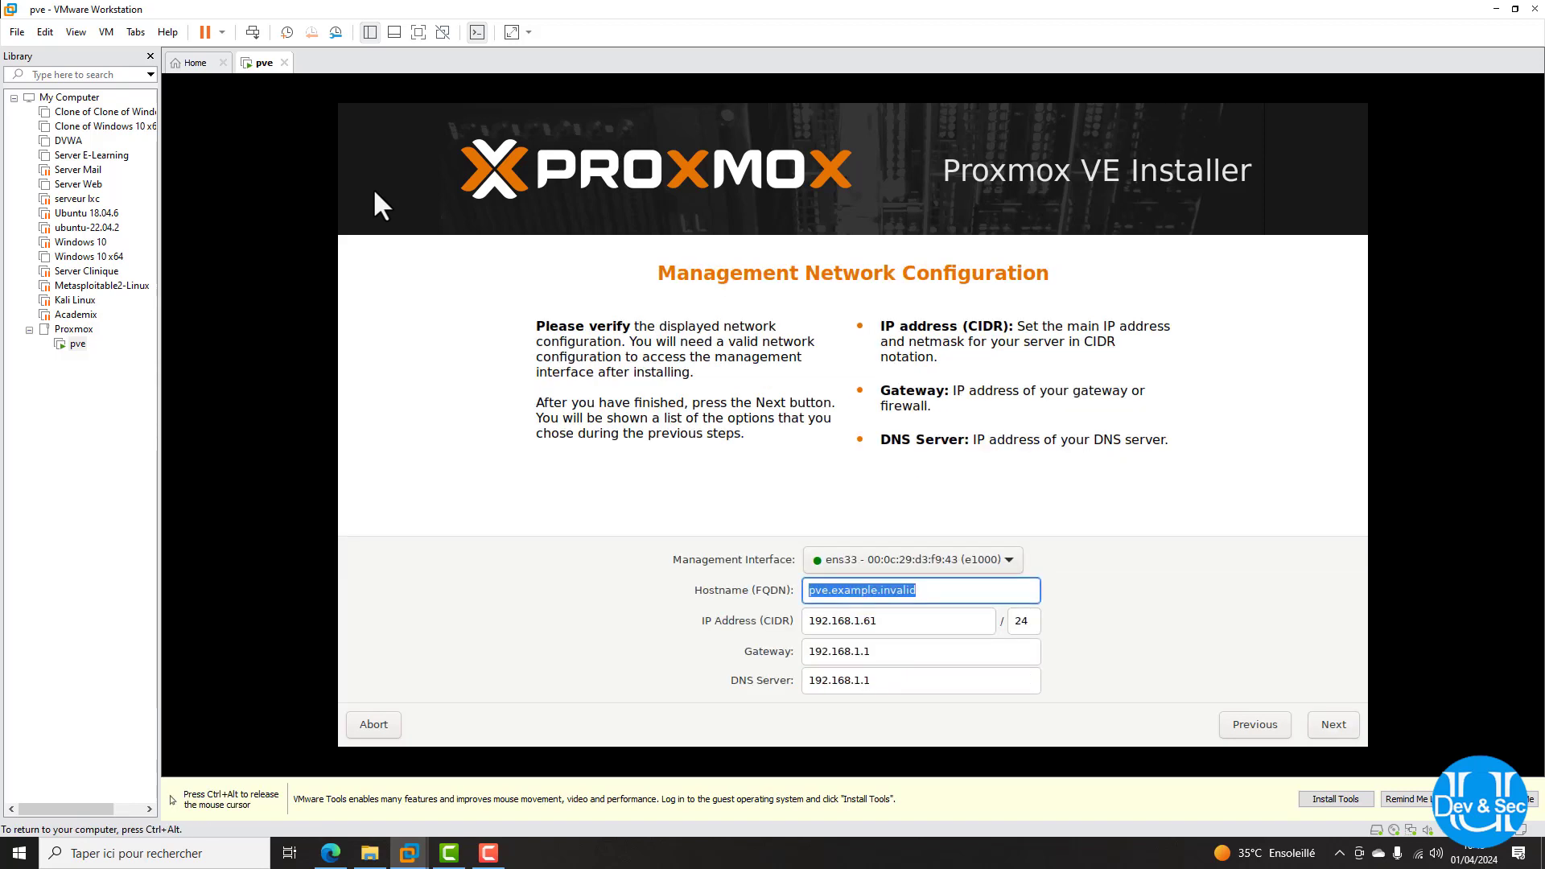
# Change the installer hostname to pve.lan
pyautogui.press('End')
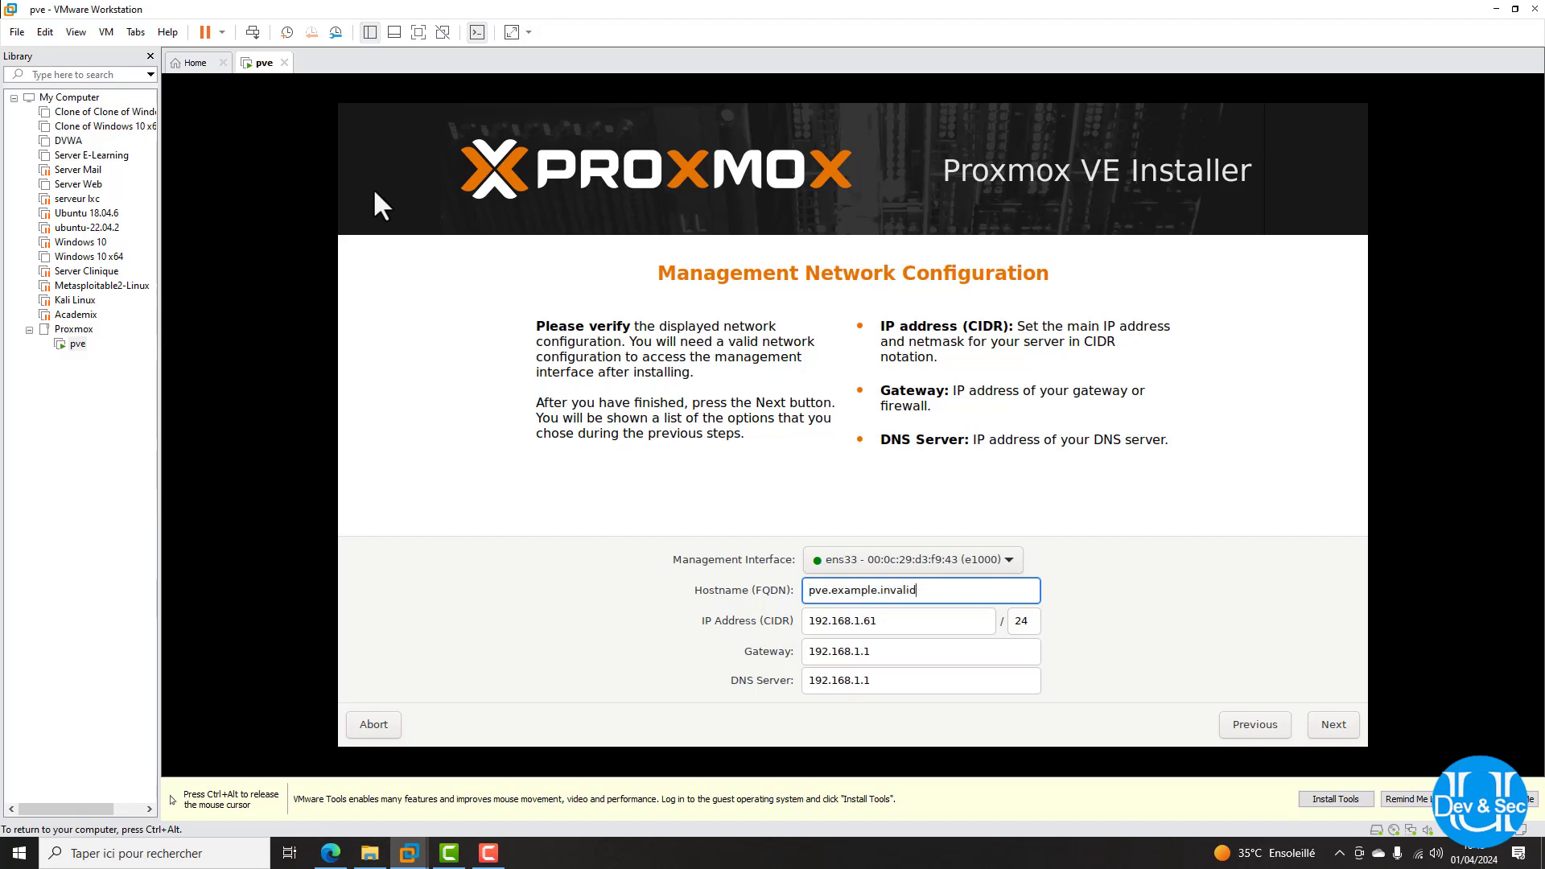
pyautogui.hotkey('shift', 'Left')
pyautogui.hotkey('shift', 'Left')
pyautogui.hotkey('shift', 'Left')
pyautogui.hotkey('shift', 'Left')
pyautogui.hotkey('shift', 'Left')
pyautogui.hotkey('shift', 'Left')
pyautogui.hotkey('shift', 'Left')
pyautogui.hotkey('shift', 'Left')
pyautogui.hotkey('shift', 'Left')
pyautogui.hotkey('shift', 'Left')
pyautogui.hotkey('shift', 'Left')
pyautogui.hotkey('shift', 'Left')
pyautogui.hotkey('shift', 'Left')
pyautogui.hotkey('shift', 'Left')
pyautogui.hotkey('shift', 'Left')
pyautogui.hotkey('shift', 'Left')
pyautogui.hotkey('shift', 'Left')
pyautogui.hotkey('shift', 'Left')
pyautogui.hotkey('shift', 'Left')
pyautogui.hotkey('shift', 'Right')
pyautogui.hotkey('shift', 'Right')
pyautogui.hotkey('shift', 'Right')
pyautogui.hotkey('shift', 'Right')
pyautogui.hotkey('shift', 'Right')
pyautogui.hotkey('shift', 'Right')
pyautogui.hotkey('shift', 'Right')
pyautogui.hotkey('shift', 'Left')
pyautogui.hotkey('shift', 'Left')
pyautogui.hotkey('shift', 'Left')
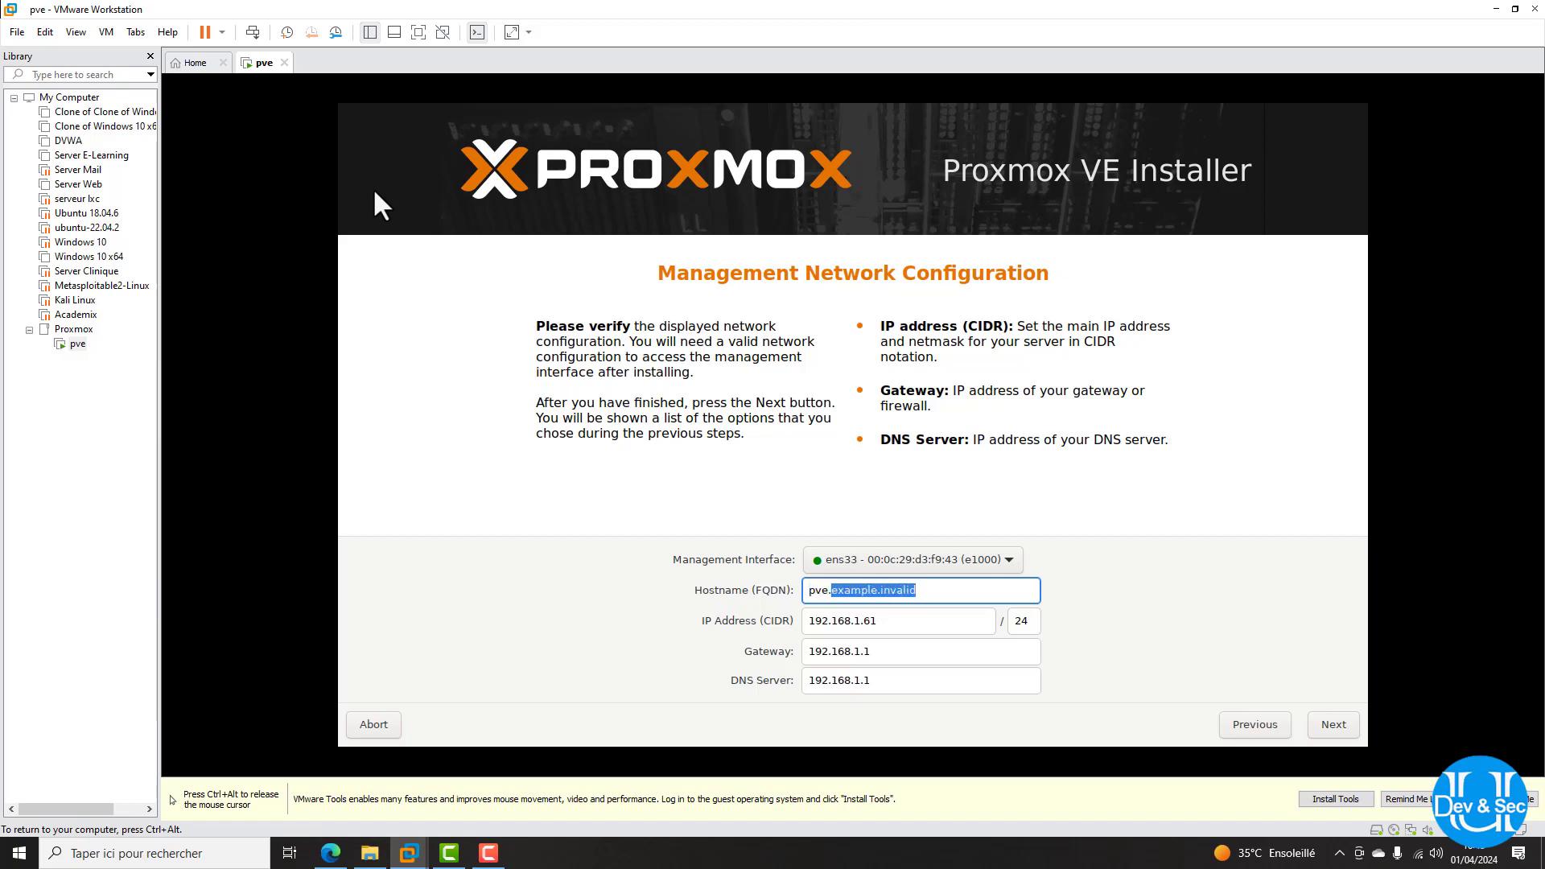
pyautogui.write('lan,=')
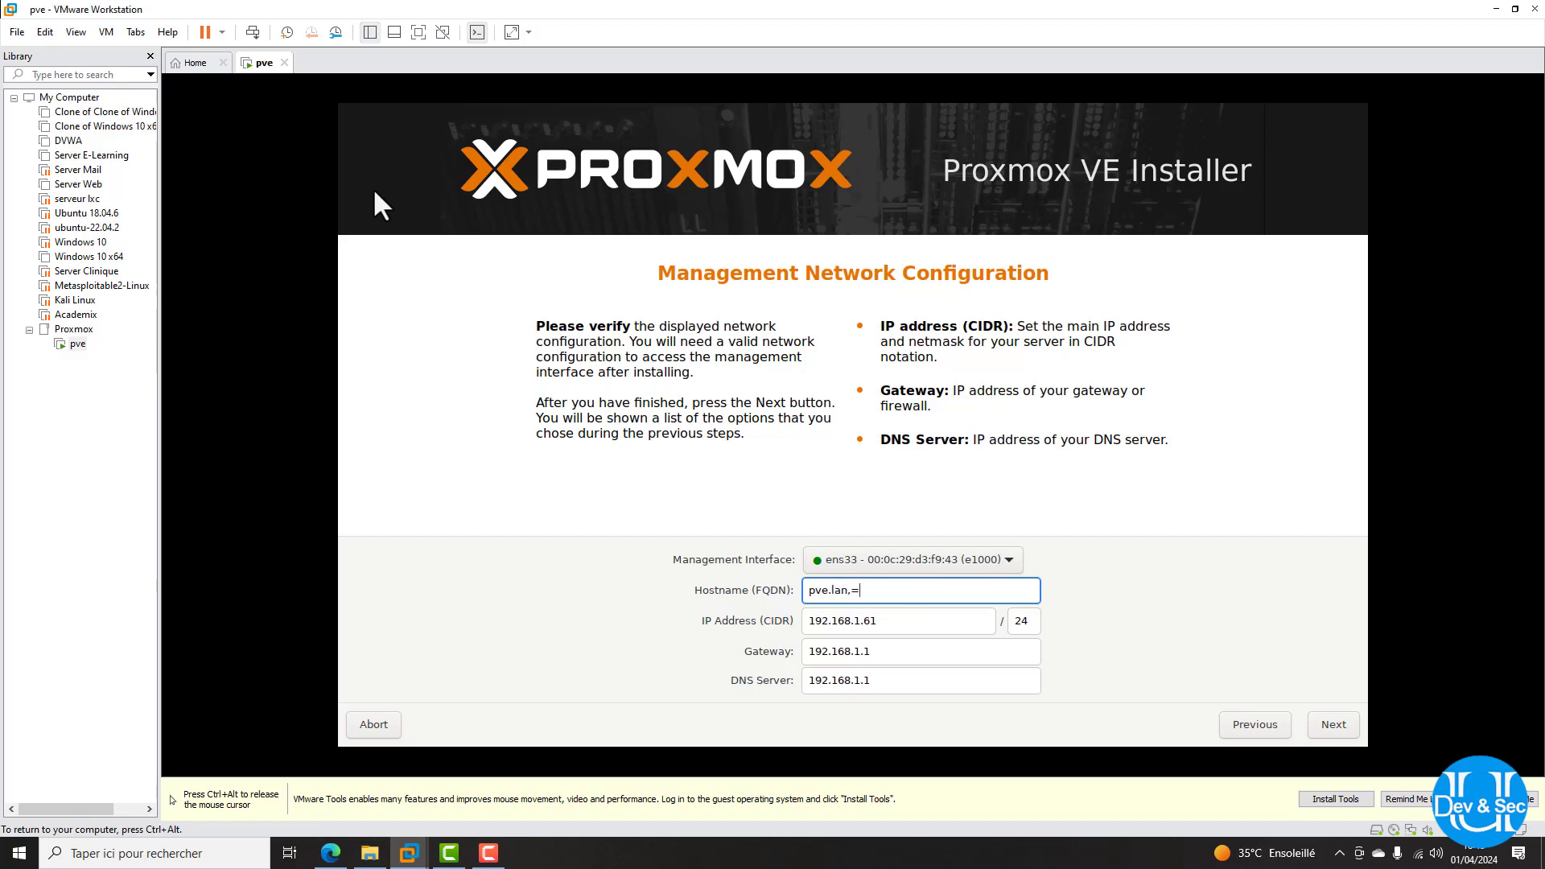
pyautogui.press('BackSpace')
# Keep interface ens33, set the IP to 192.168.1.254/24, and proceed to the Summary
pyautogui.click(912, 561)
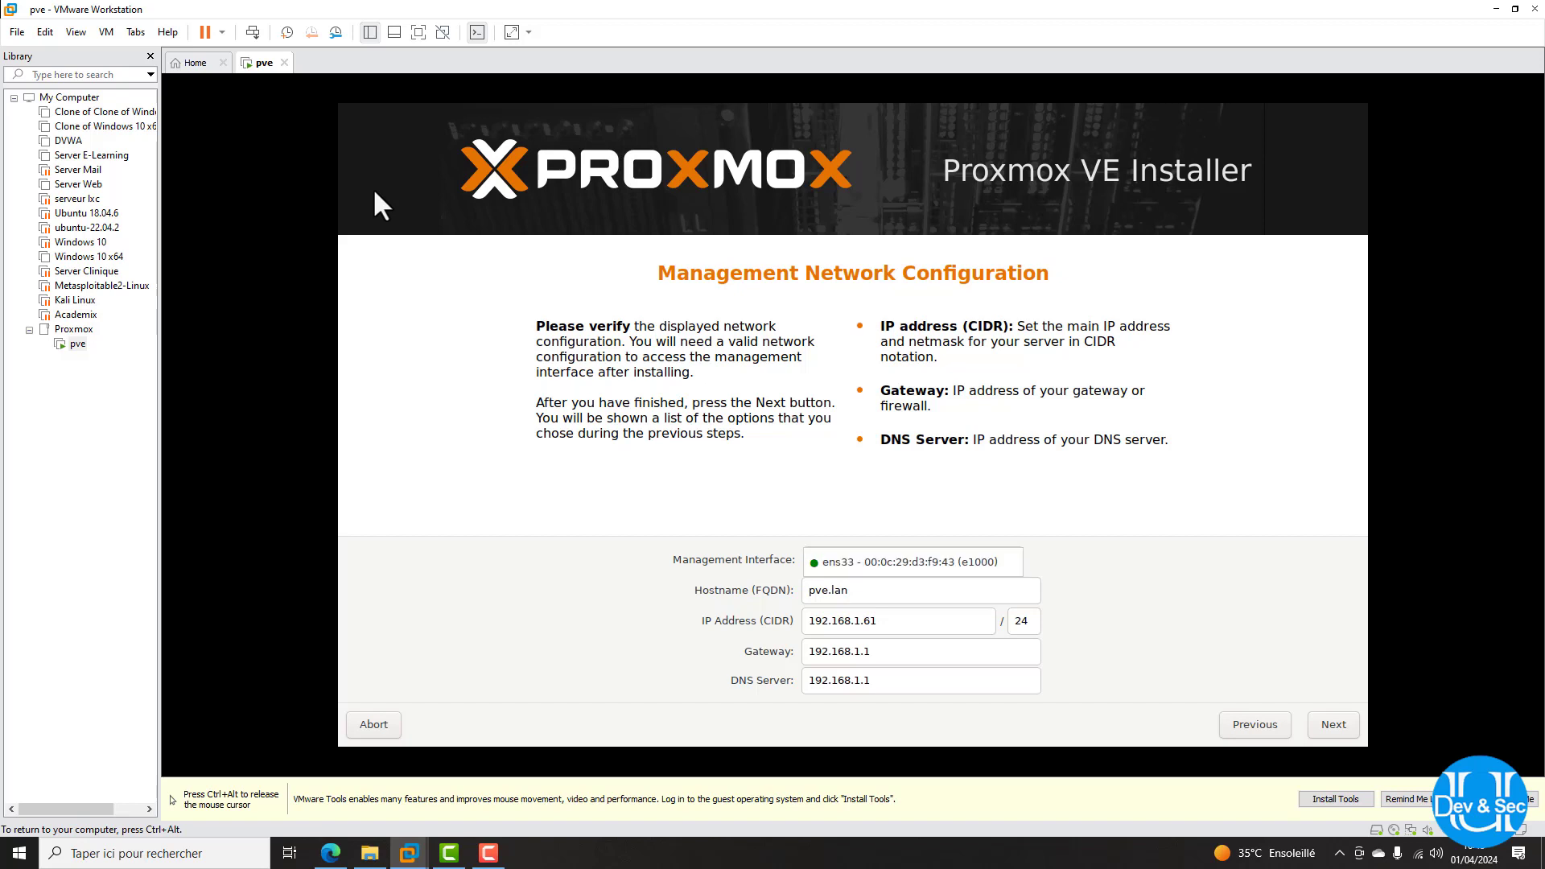
pyautogui.press('Escape')
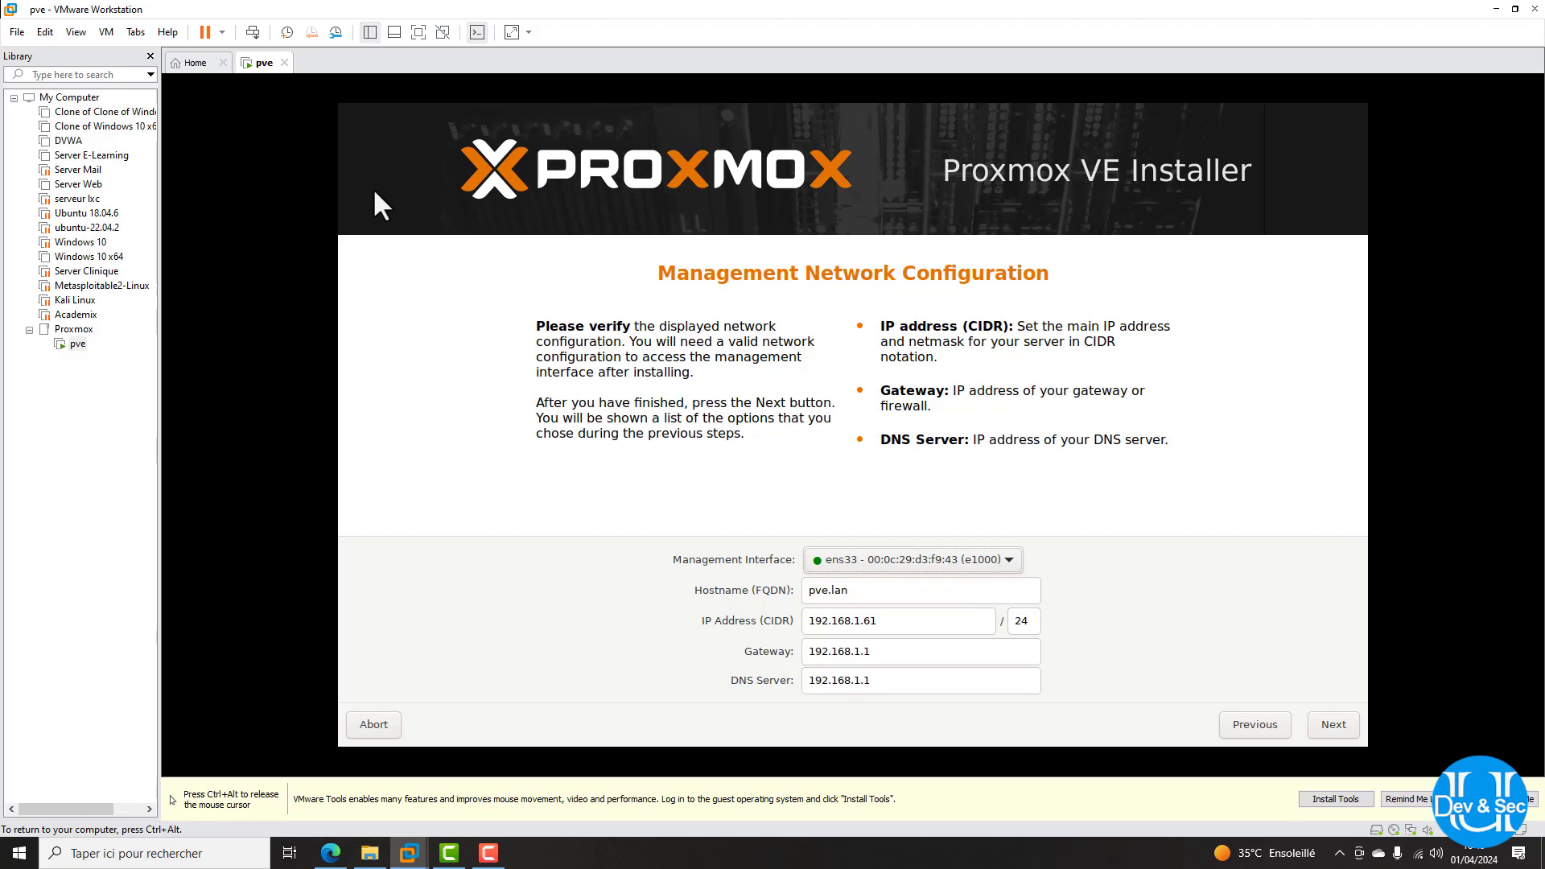
pyautogui.moveTo(879, 622)
pyautogui.mouseDown()
pyautogui.moveTo(809, 621)
pyautogui.moveTo(877, 621)
pyautogui.moveTo(864, 621)
pyautogui.mouseUp()
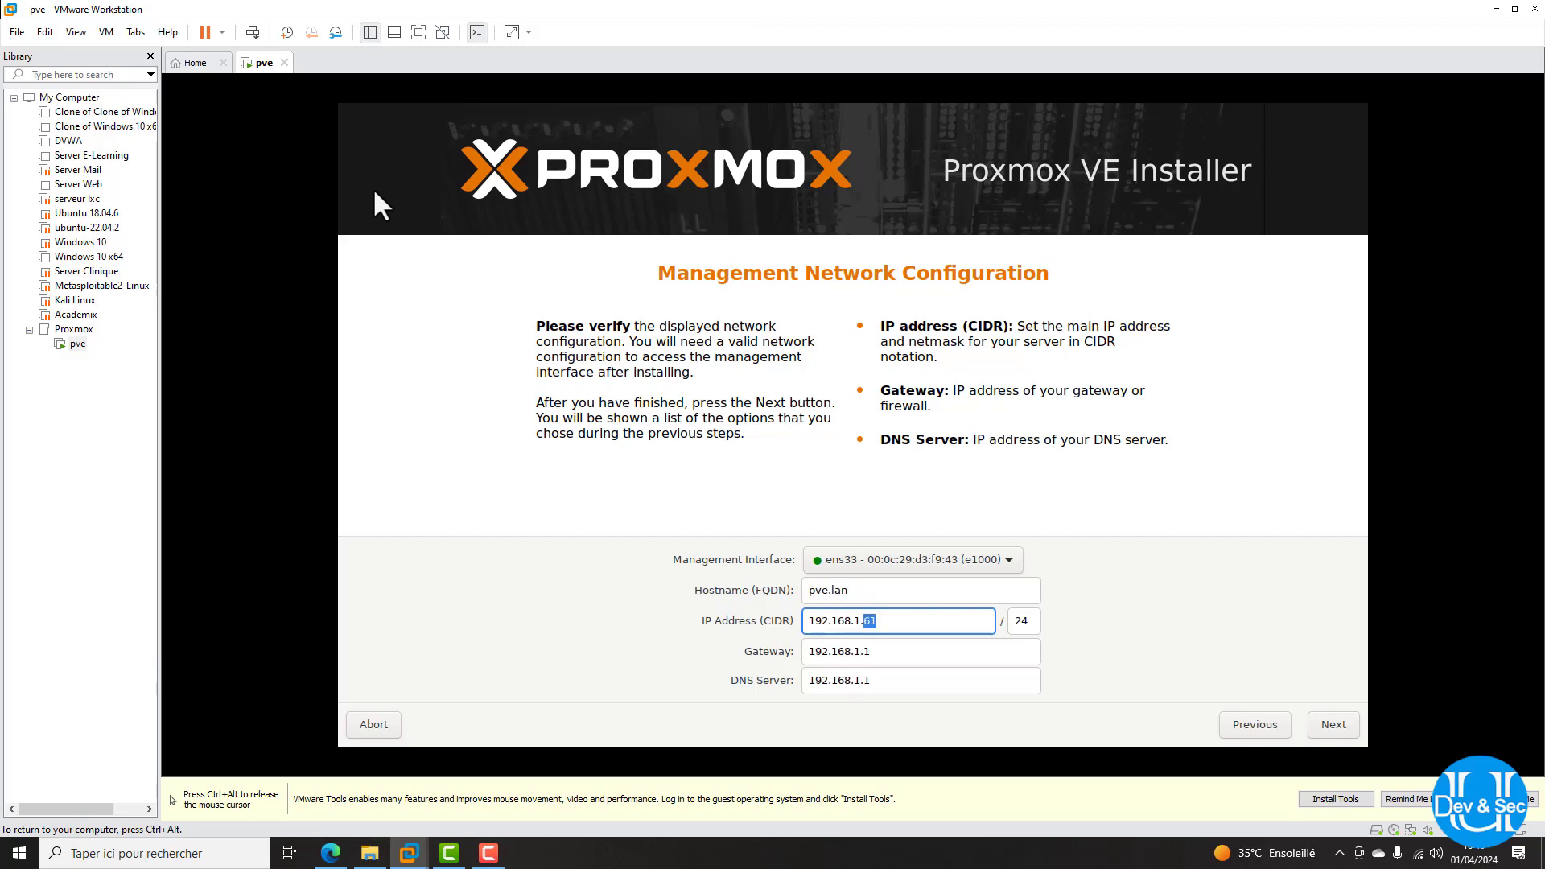
pyautogui.write('254')
pyautogui.press('Return')
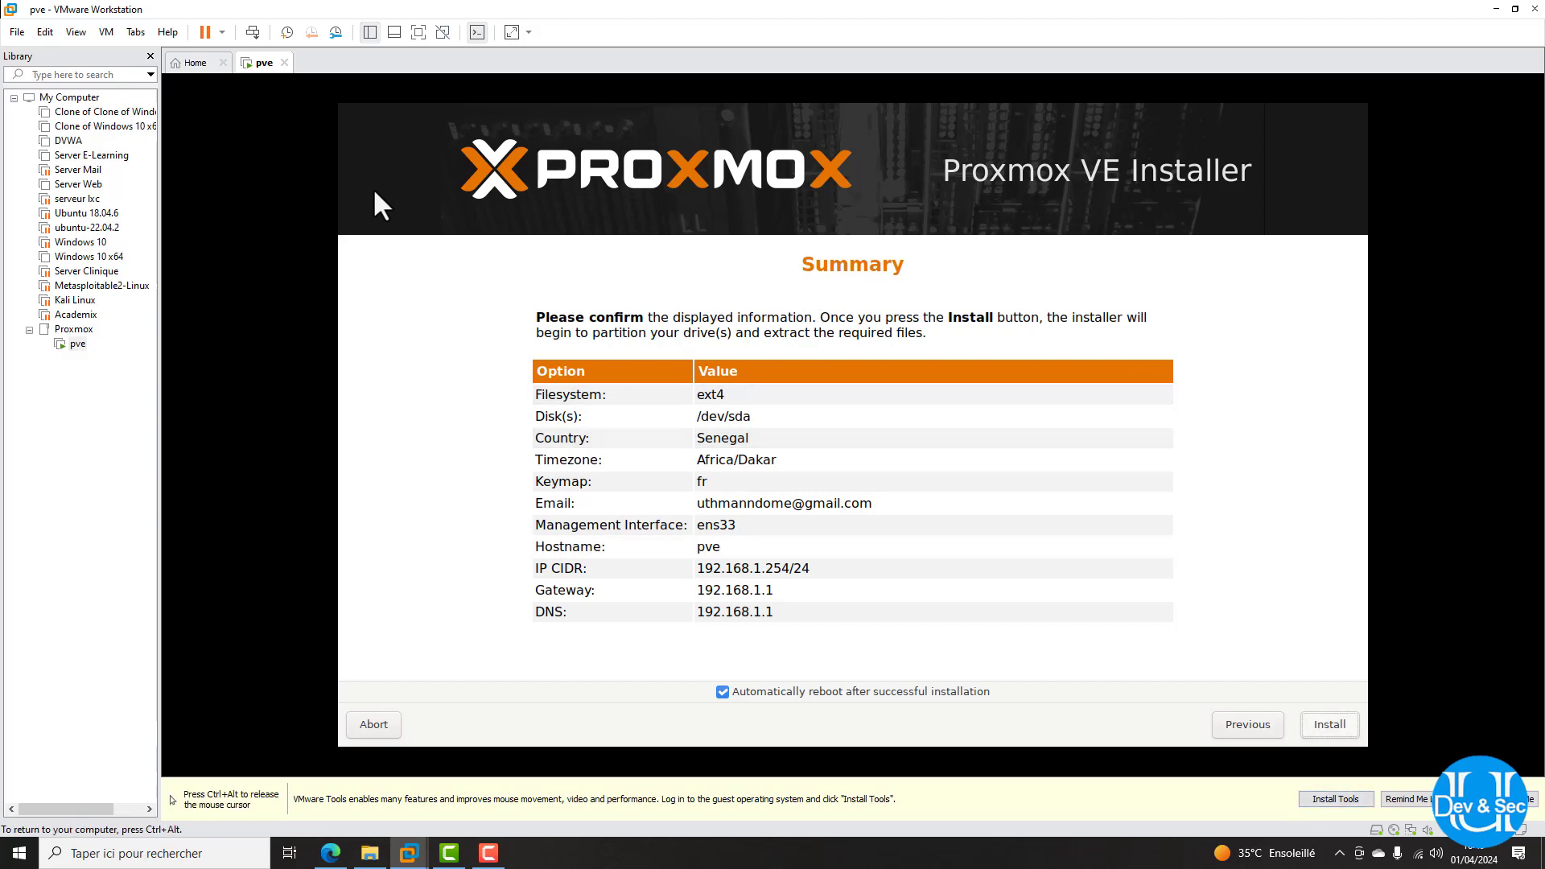
# Start the Proxmox VE installation and release input to the host while it reboots
pyautogui.press('Return')
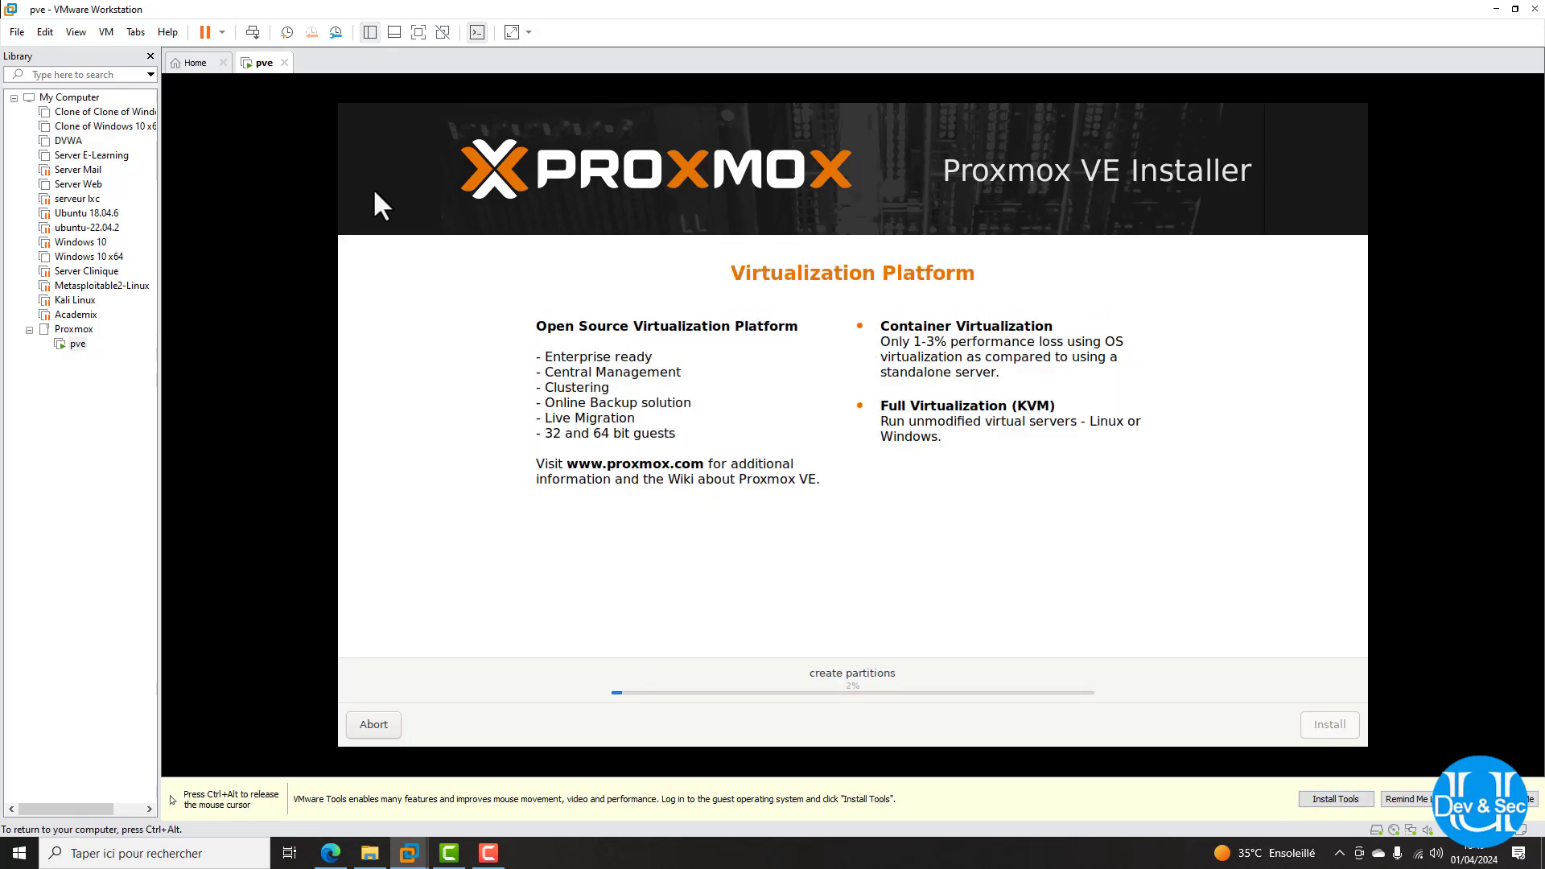
pyautogui.hotkey('ctrl', 'alt')
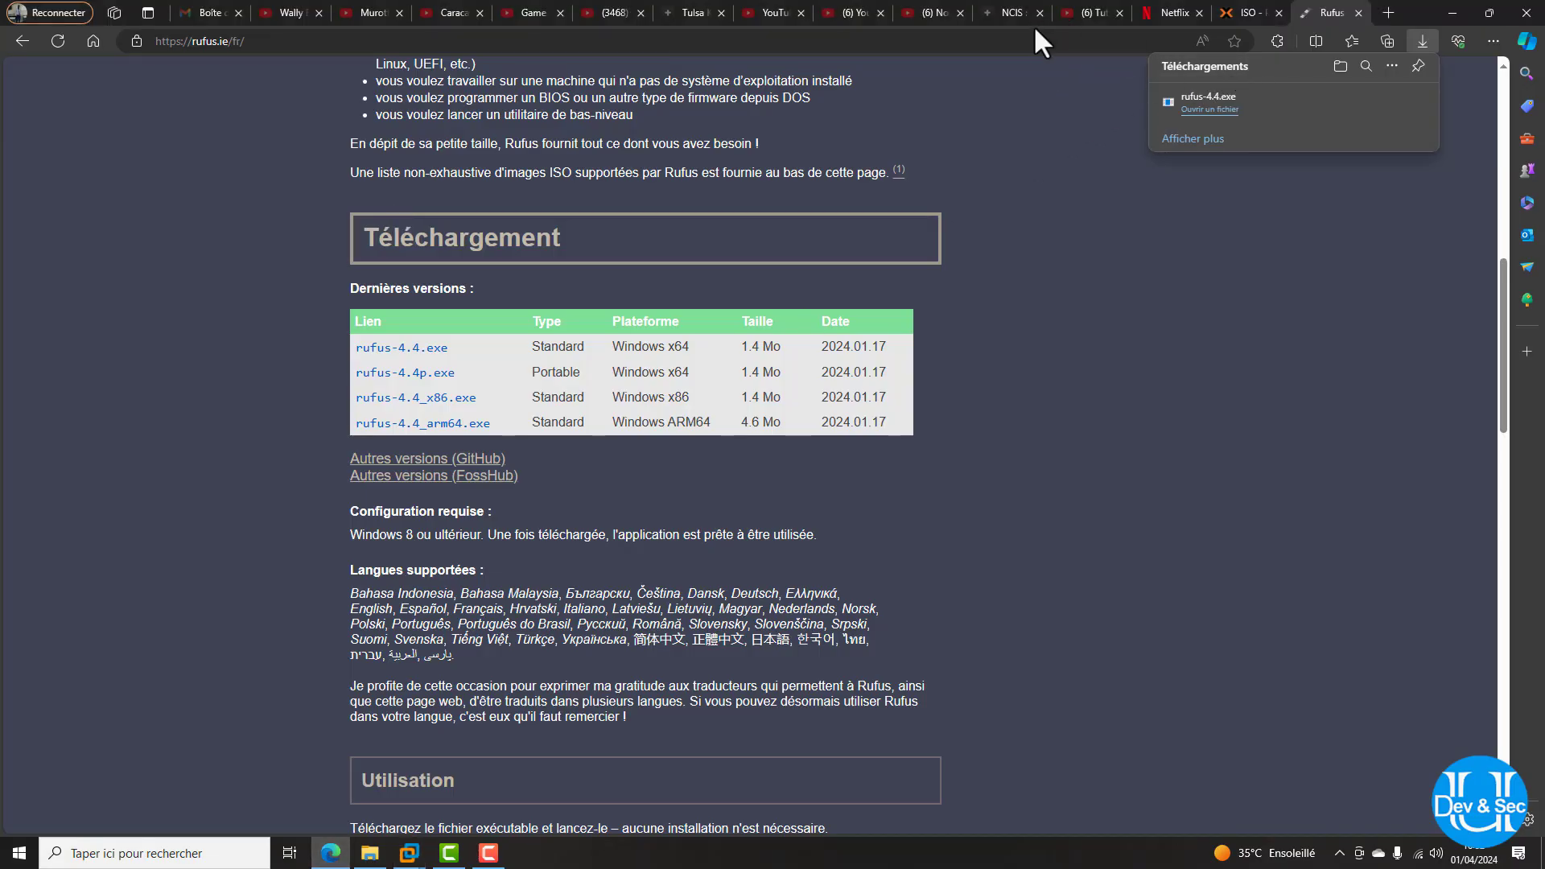
# Load 192.168.1.254:8006 in Edge, confirming the server address from the VM console
pyautogui.click(1037, 45)
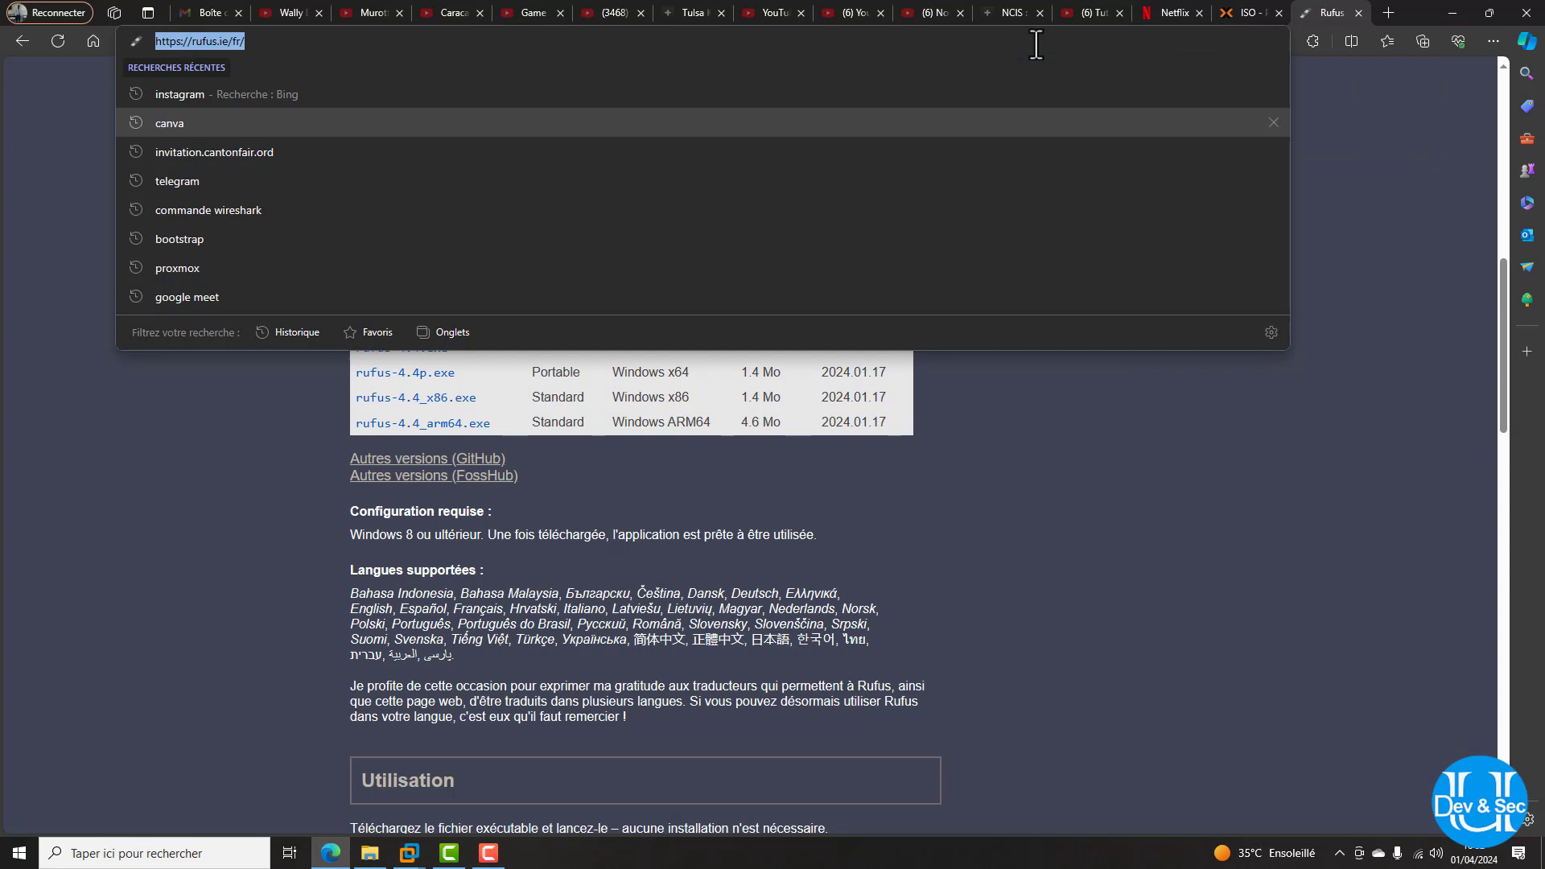
pyautogui.write('192.168.')
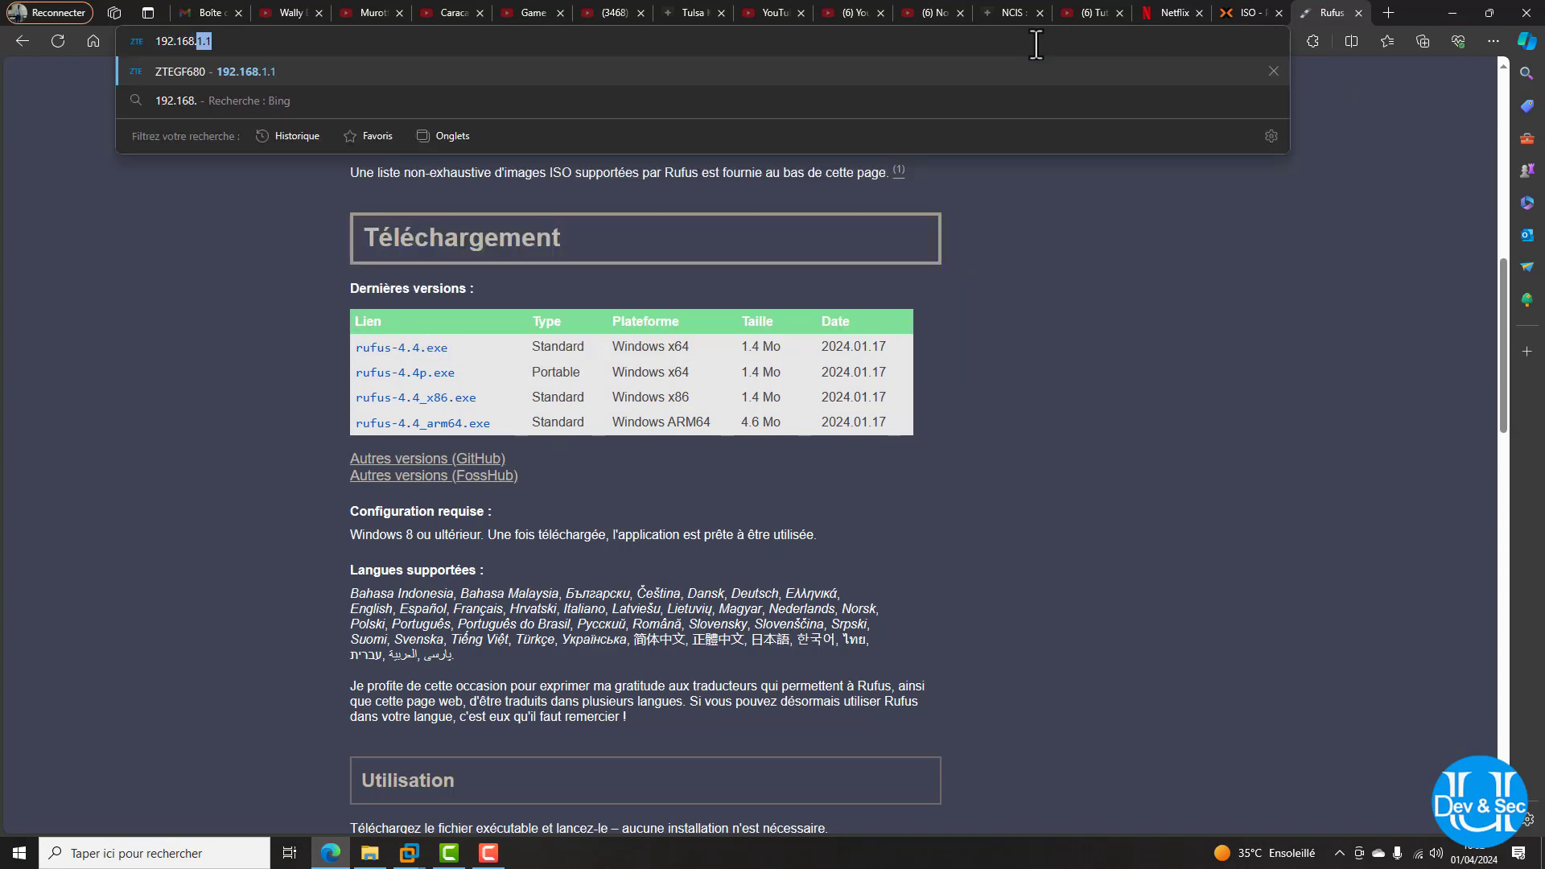
pyautogui.write('1.254')
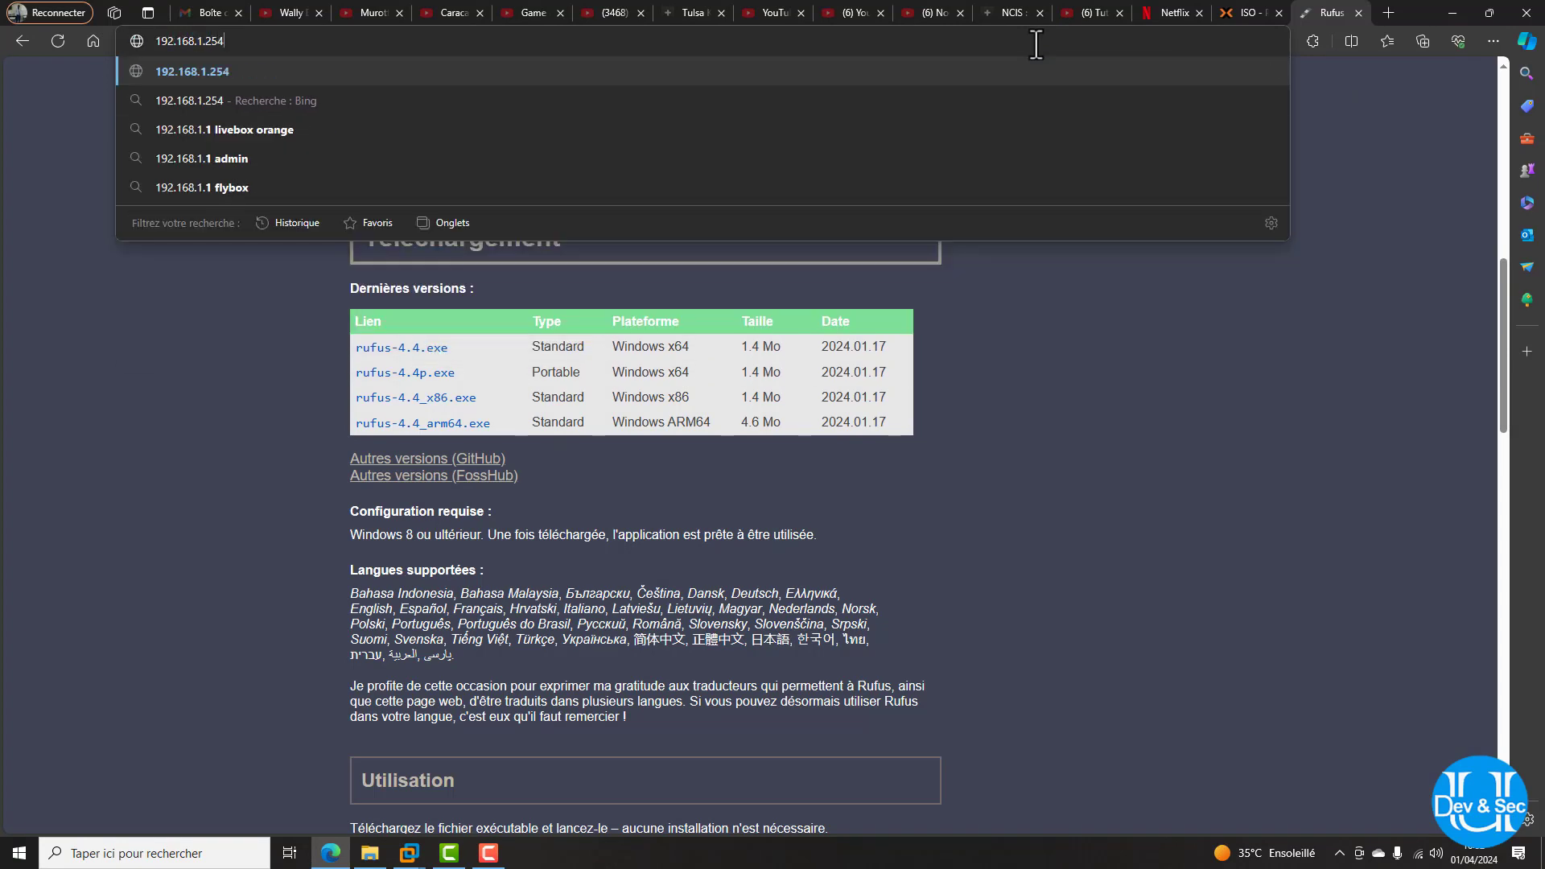
pyautogui.click(409, 853)
pyautogui.click(505, 779)
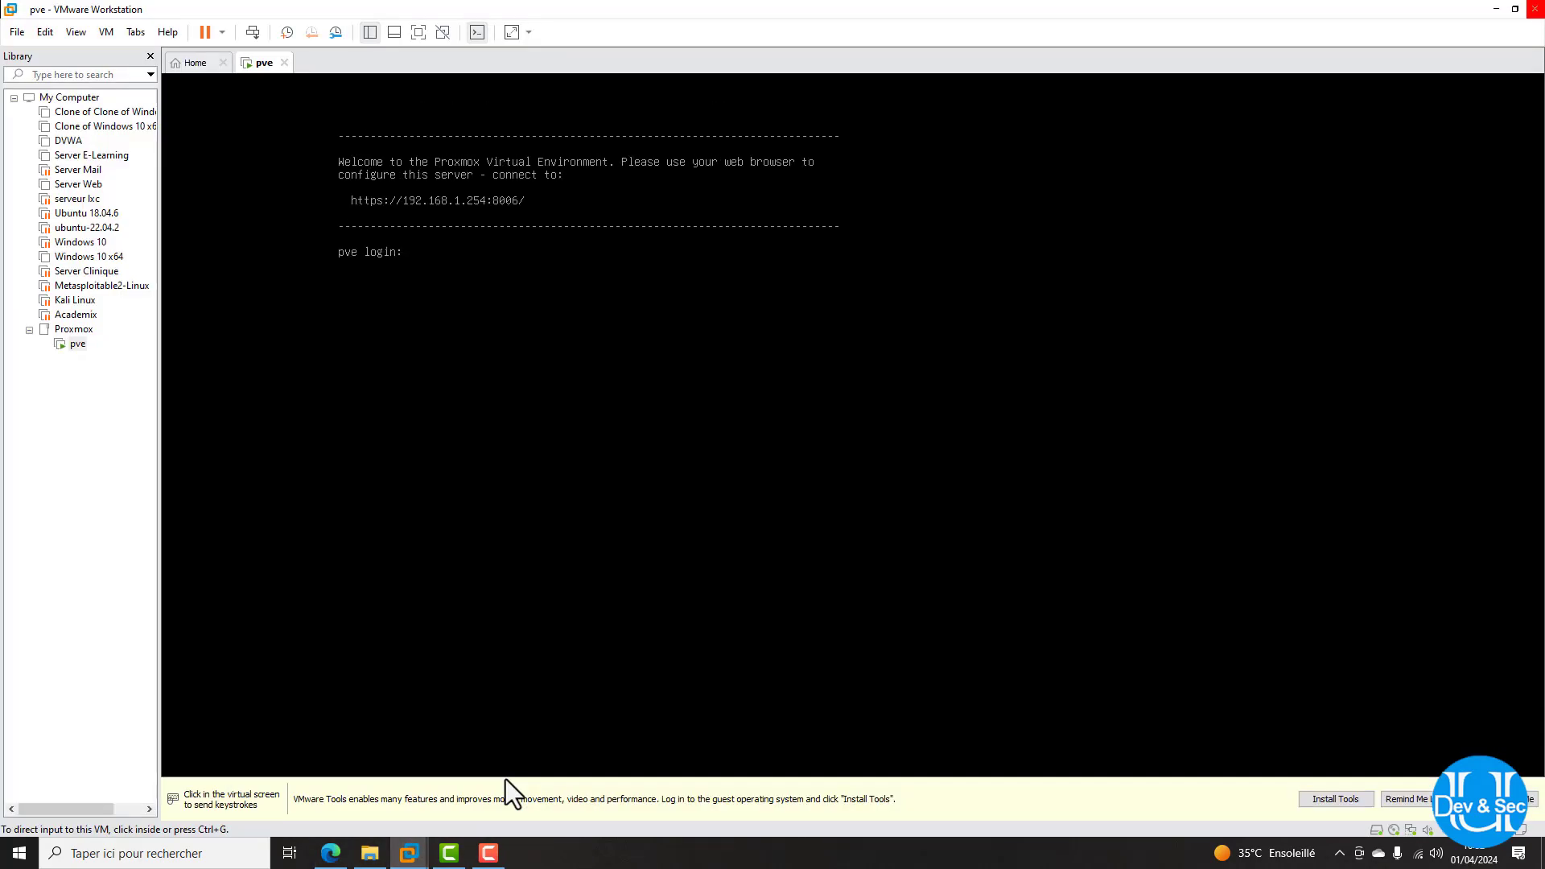
pyautogui.click(1497, 9)
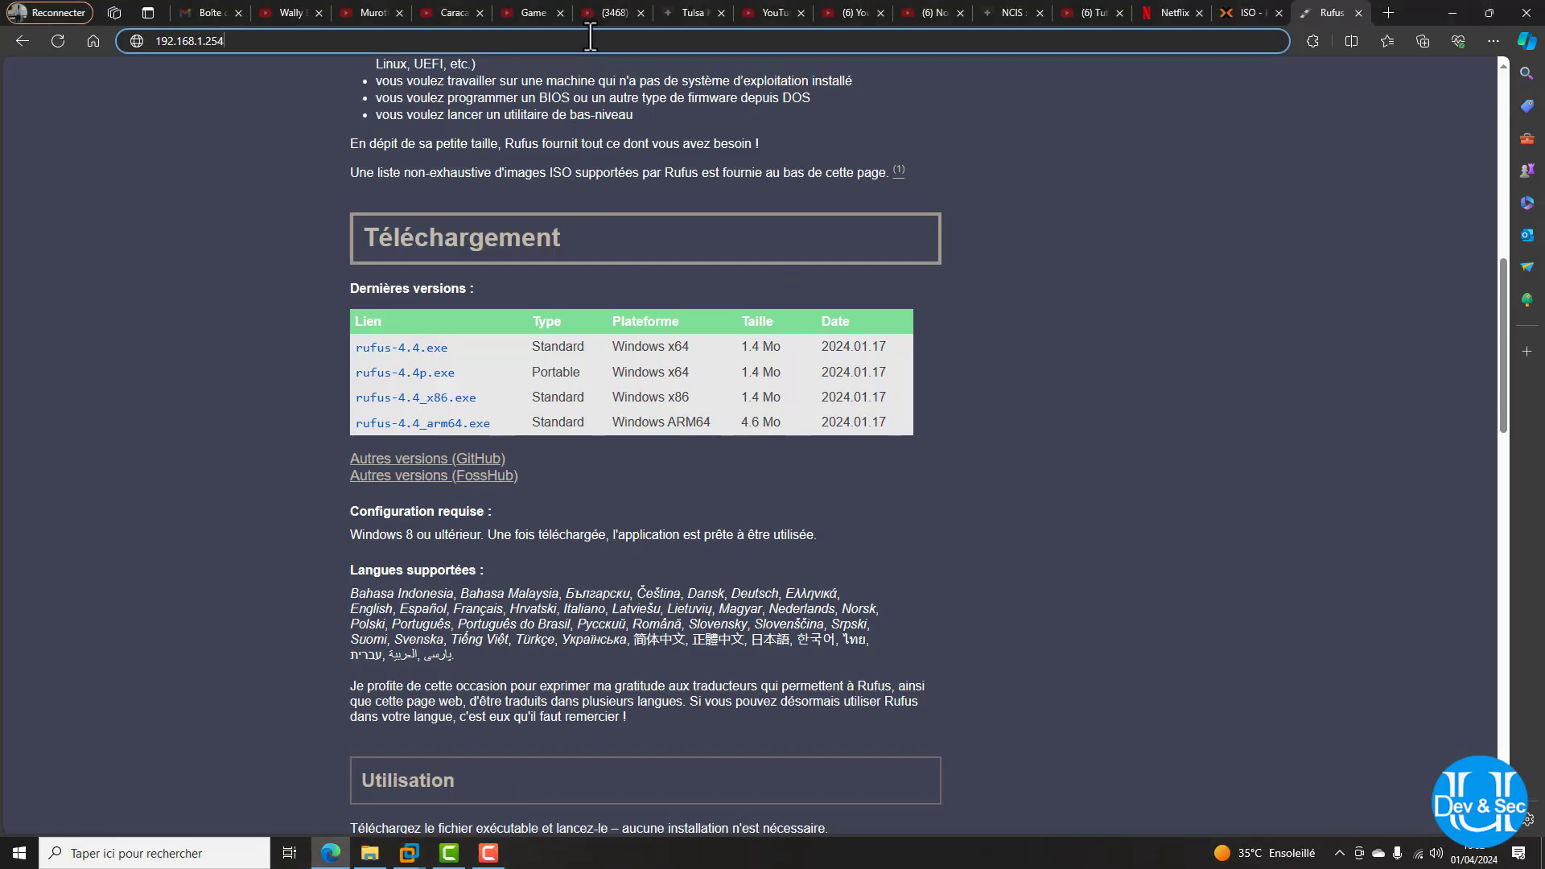
pyautogui.write(':')
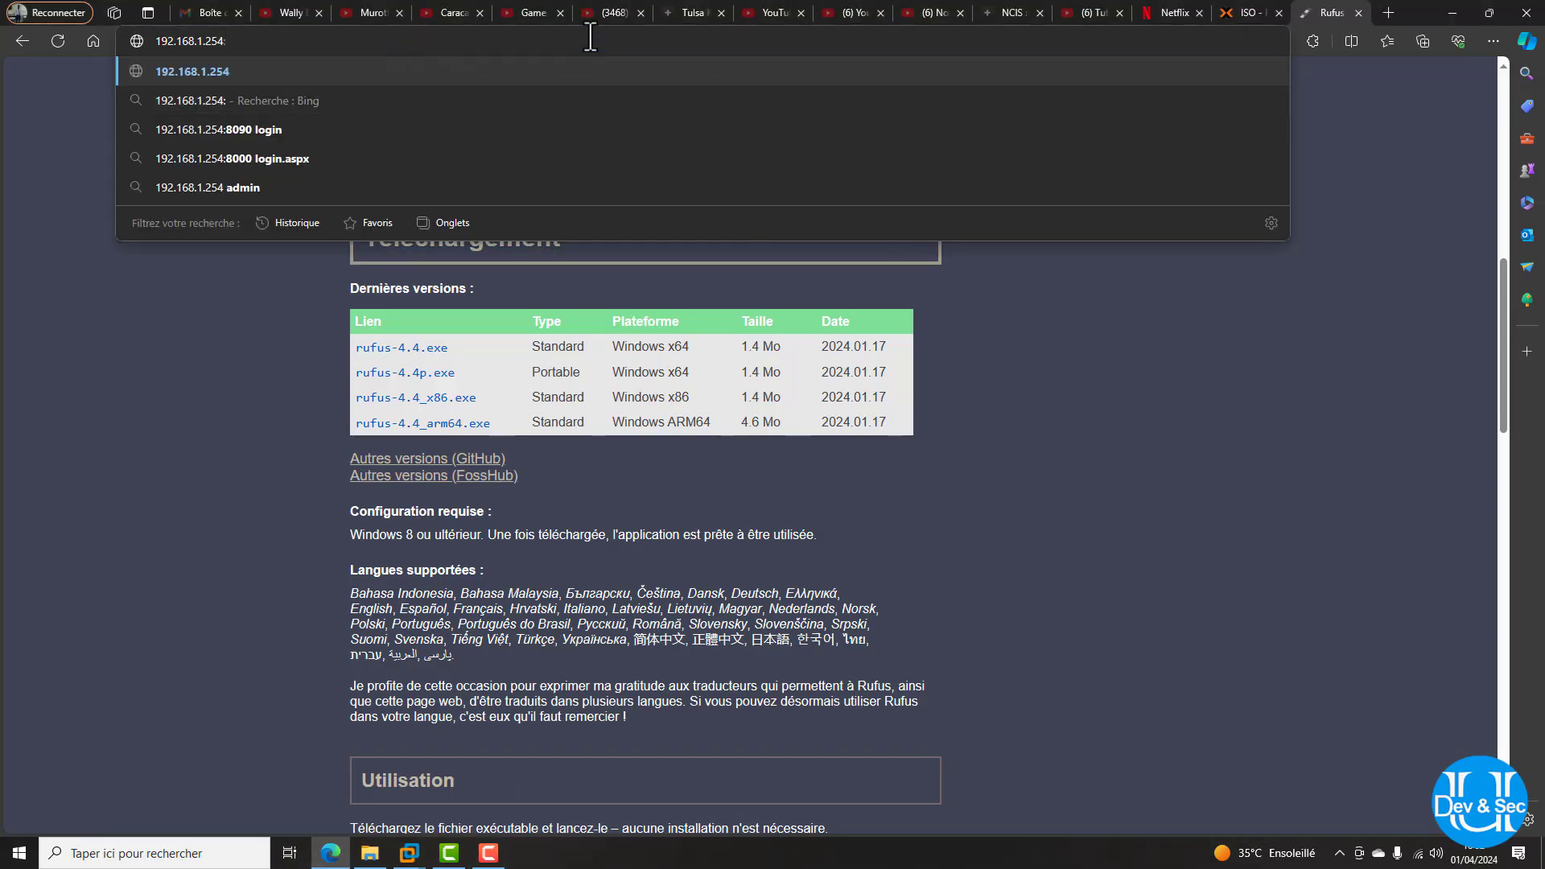
pyautogui.write('8006')
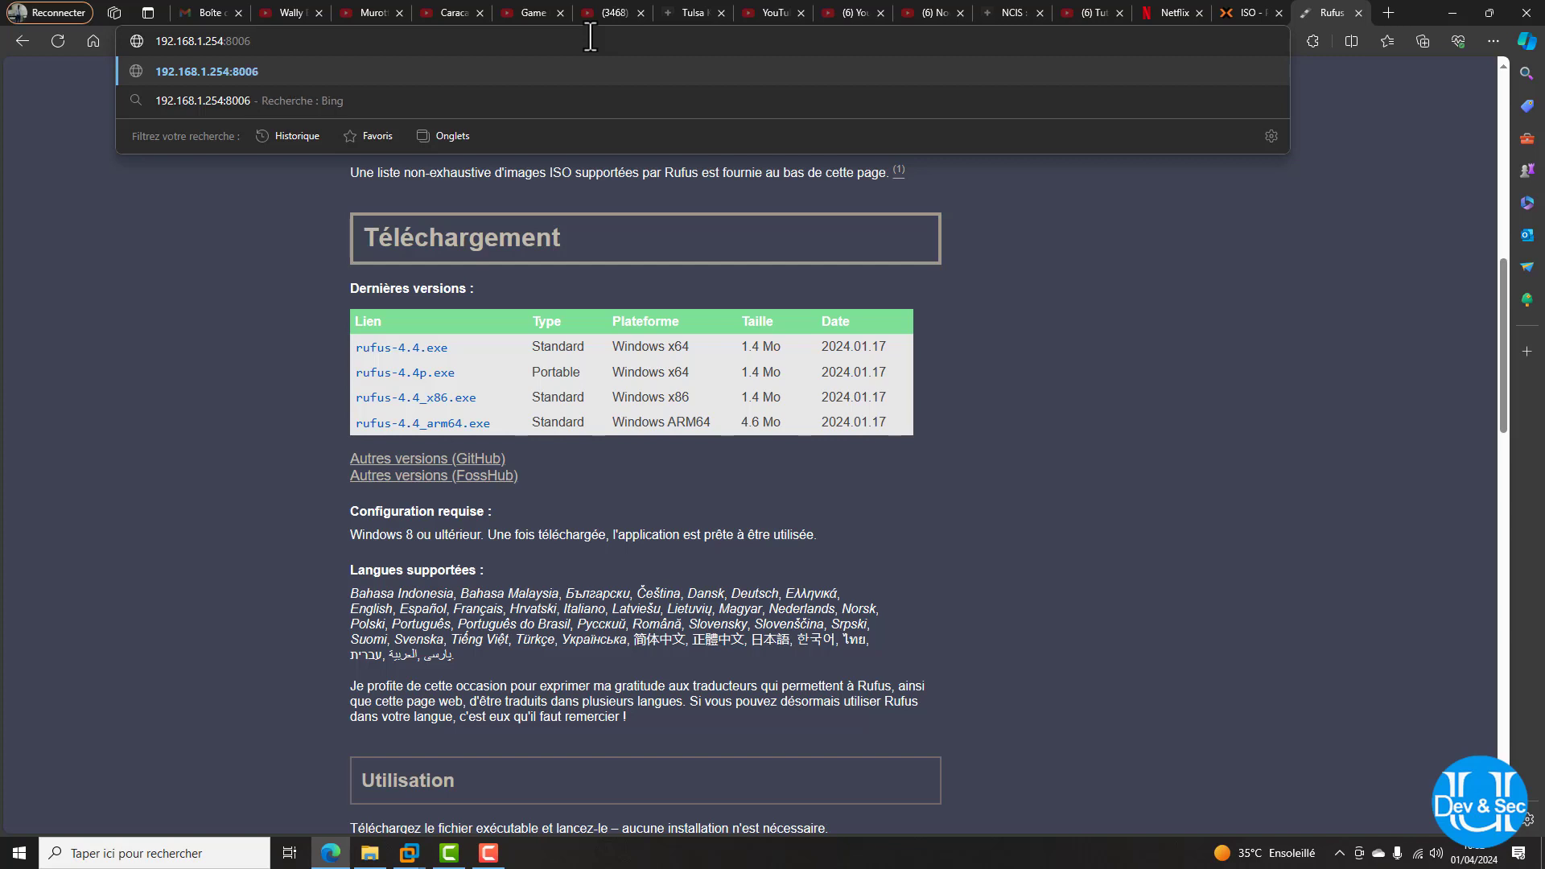
pyautogui.press('Return')
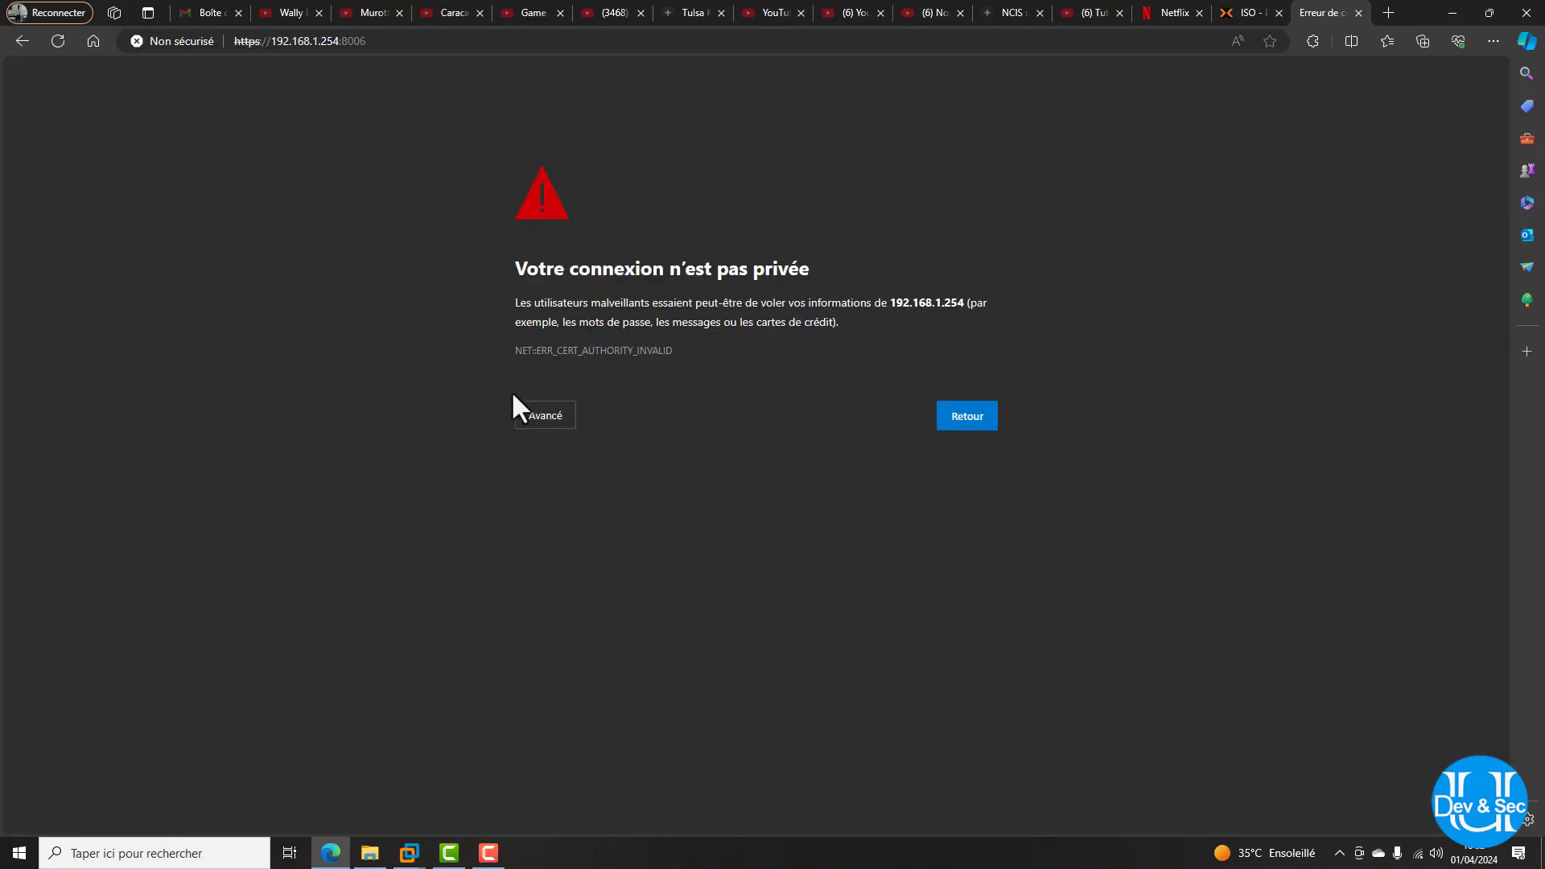
# Proceed past the certificate warning and enter the root username and password
pyautogui.click(535, 419)
pyautogui.click(626, 540)
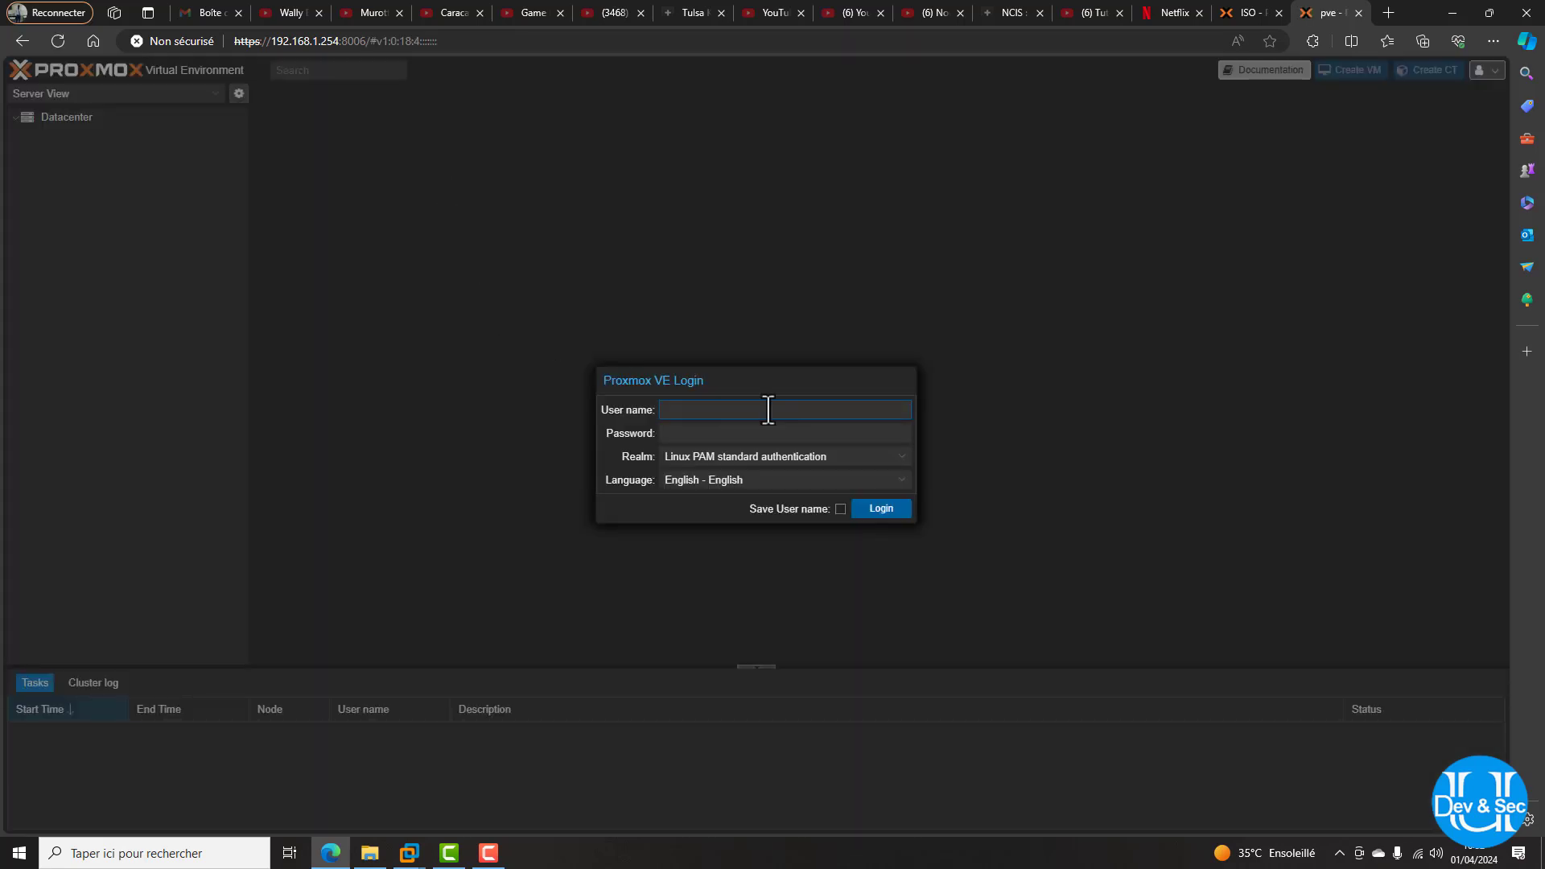
pyautogui.write('root')
pyautogui.press('Tab')
pyautogui.write('a')
# Switch the login language to Français, re-enter root and its password, and log in
pyautogui.click(728, 479)
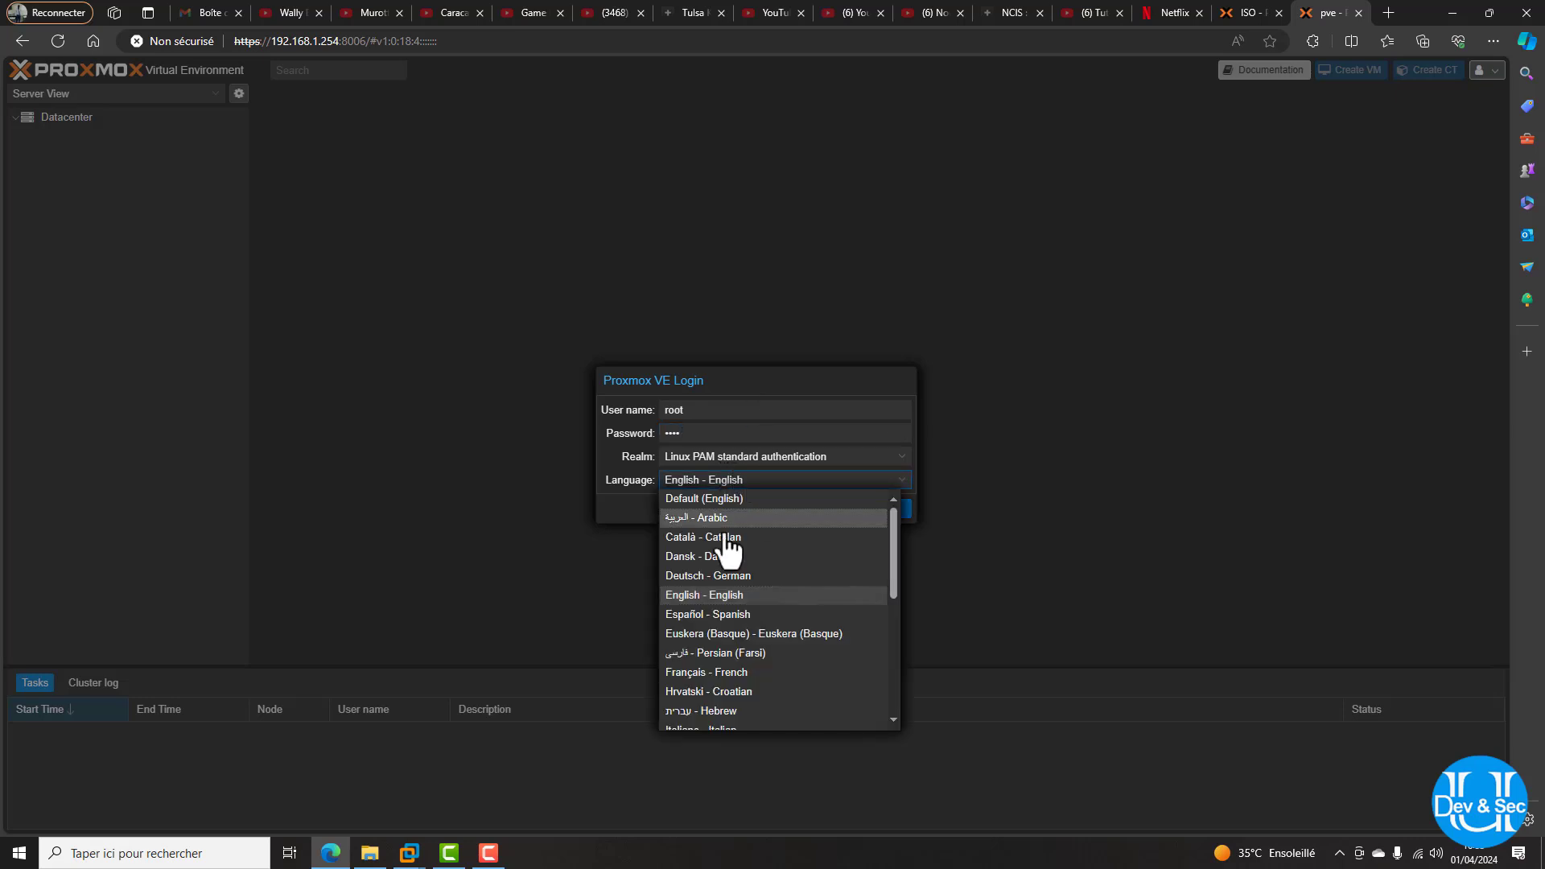
pyautogui.click(732, 672)
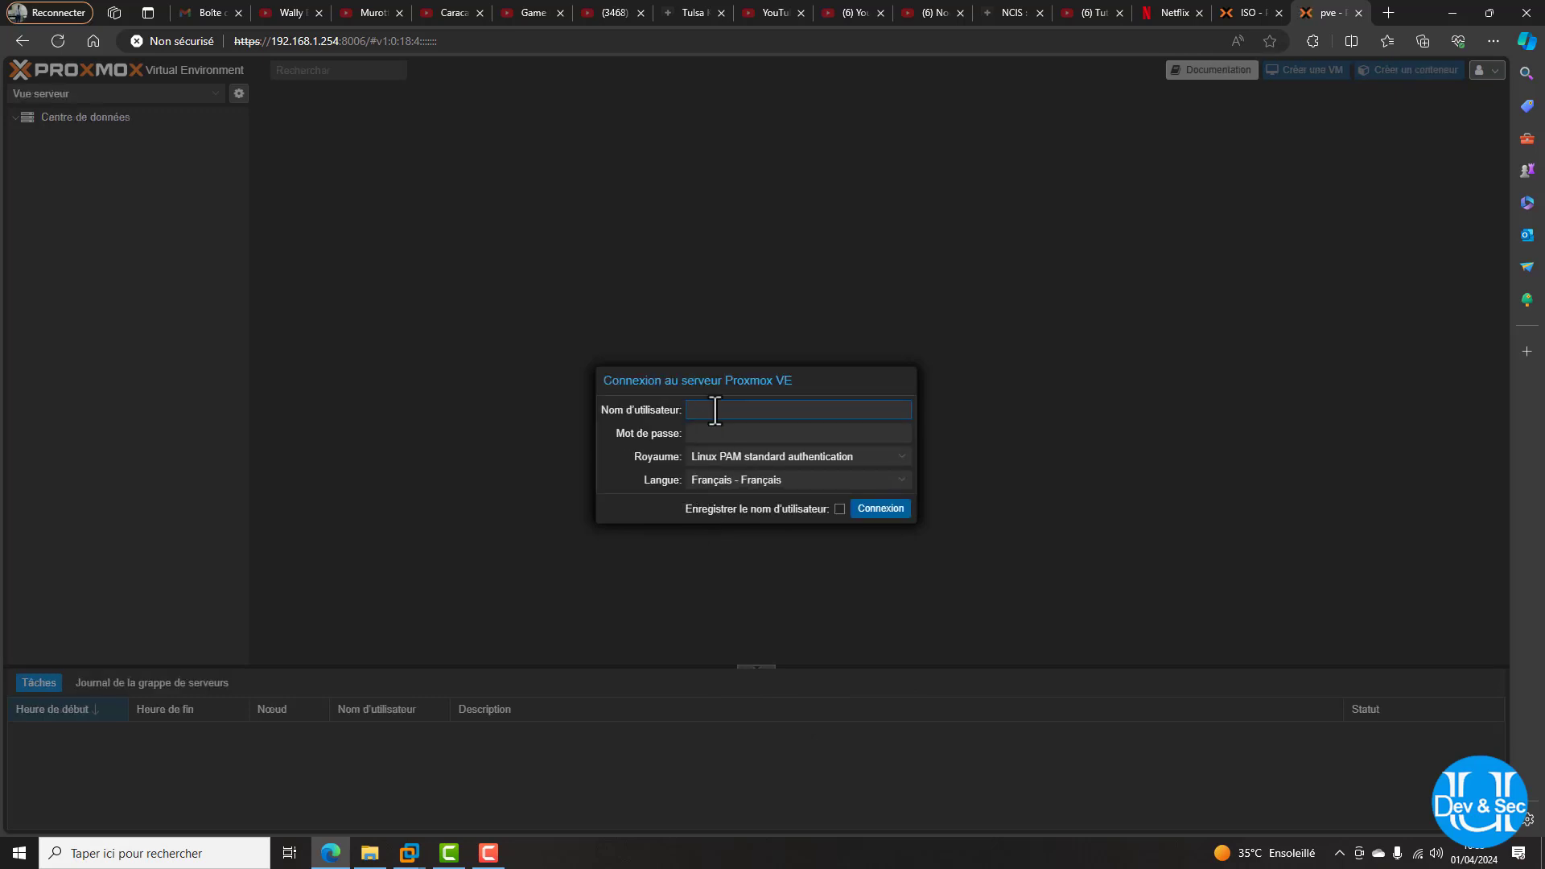
pyautogui.write('root')
pyautogui.press('Tab')
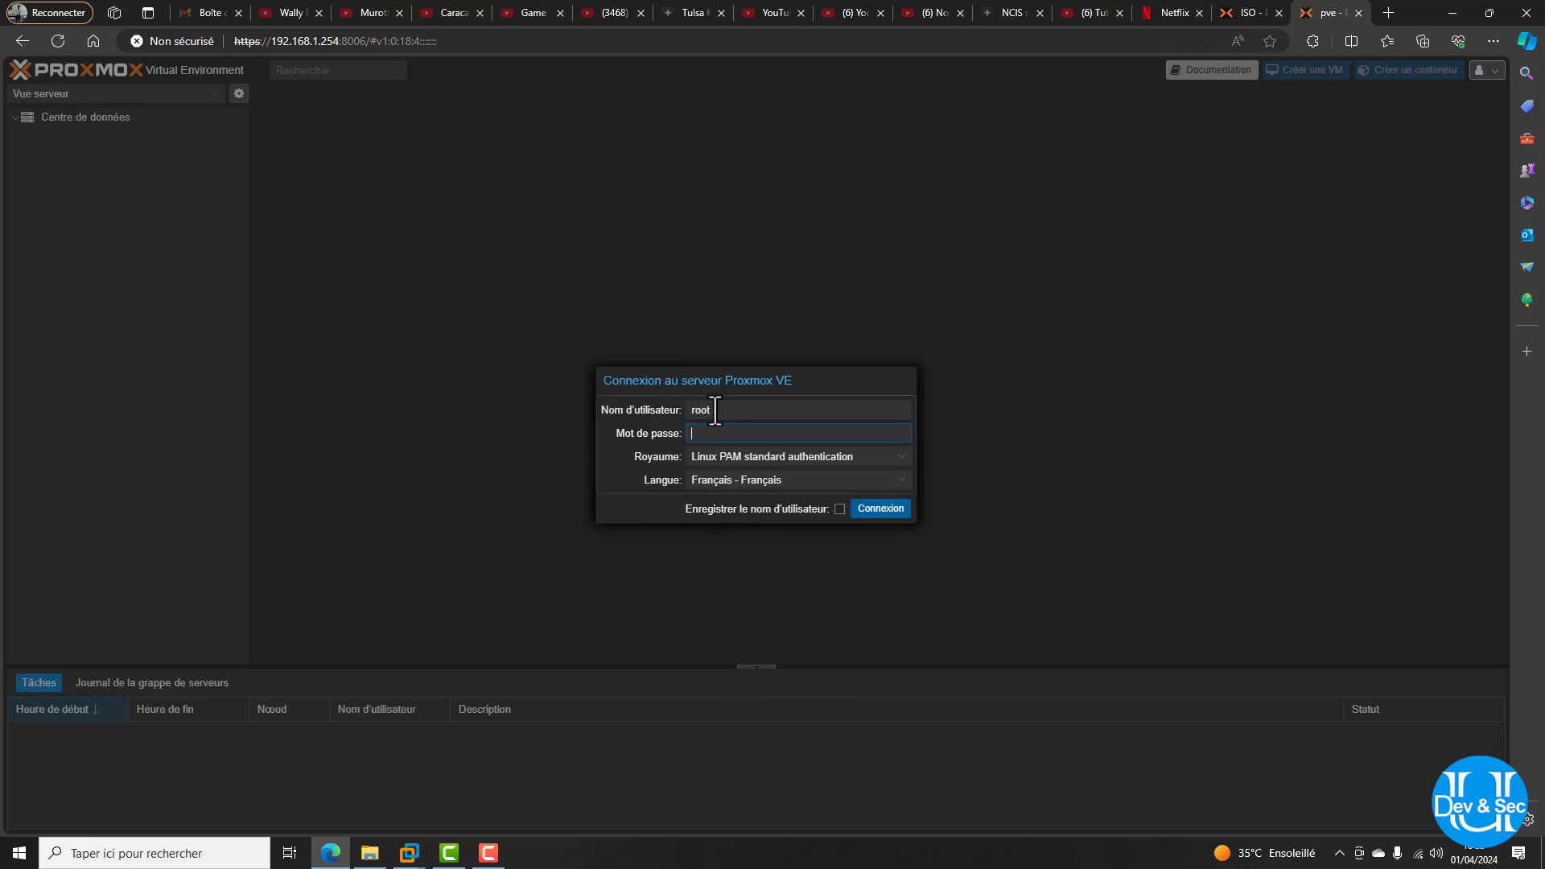
pyautogui.write('•')
pyautogui.press('Return')
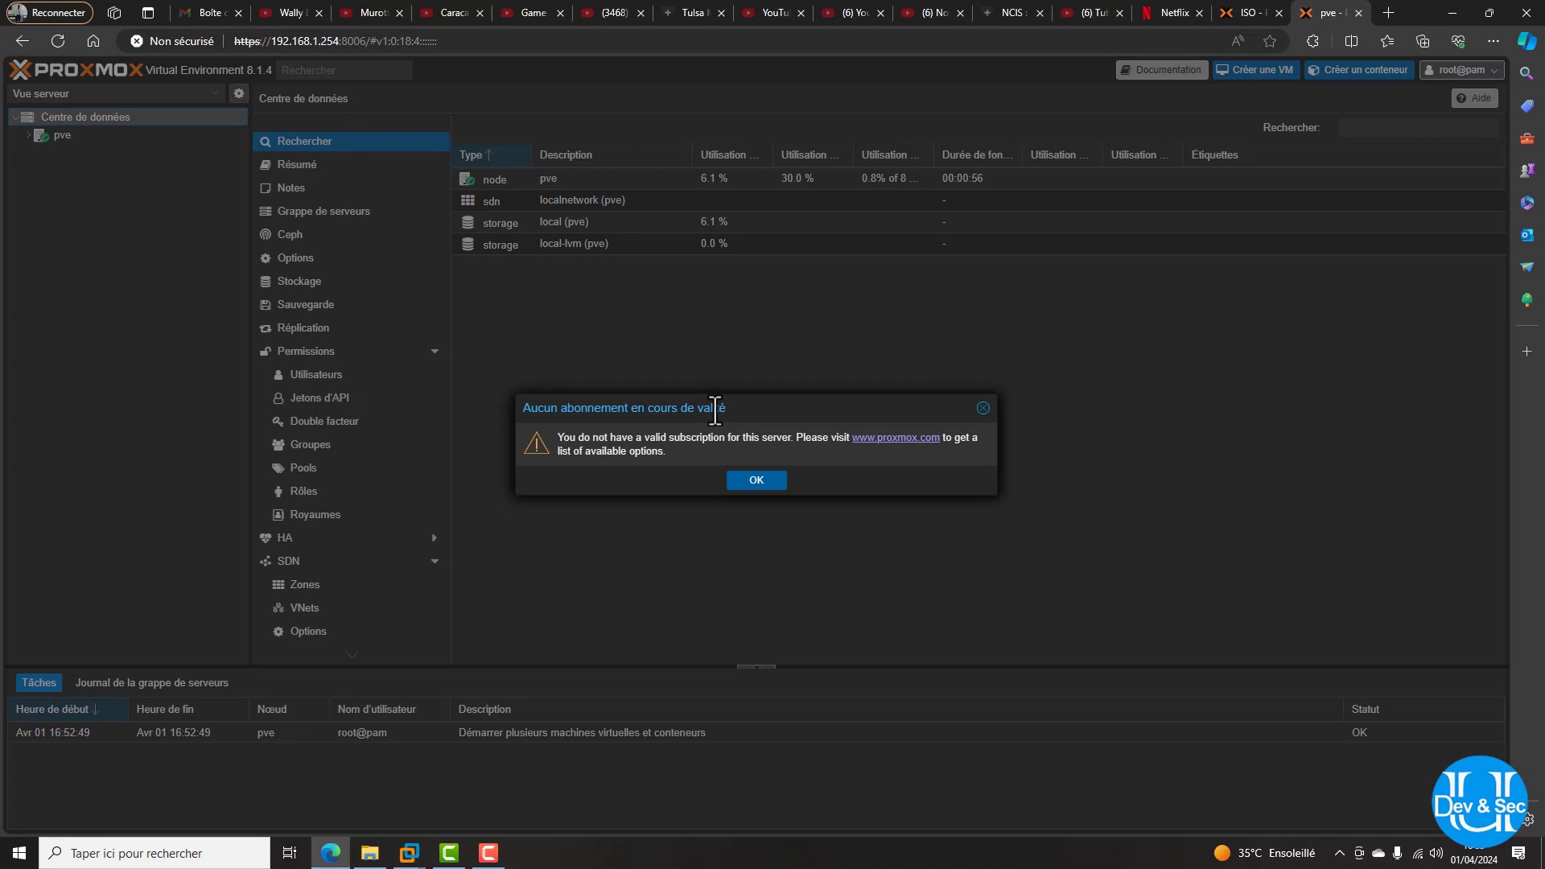
# Dismiss the no-subscription notice and view the summary of the local storage on node pve
pyautogui.click(754, 482)
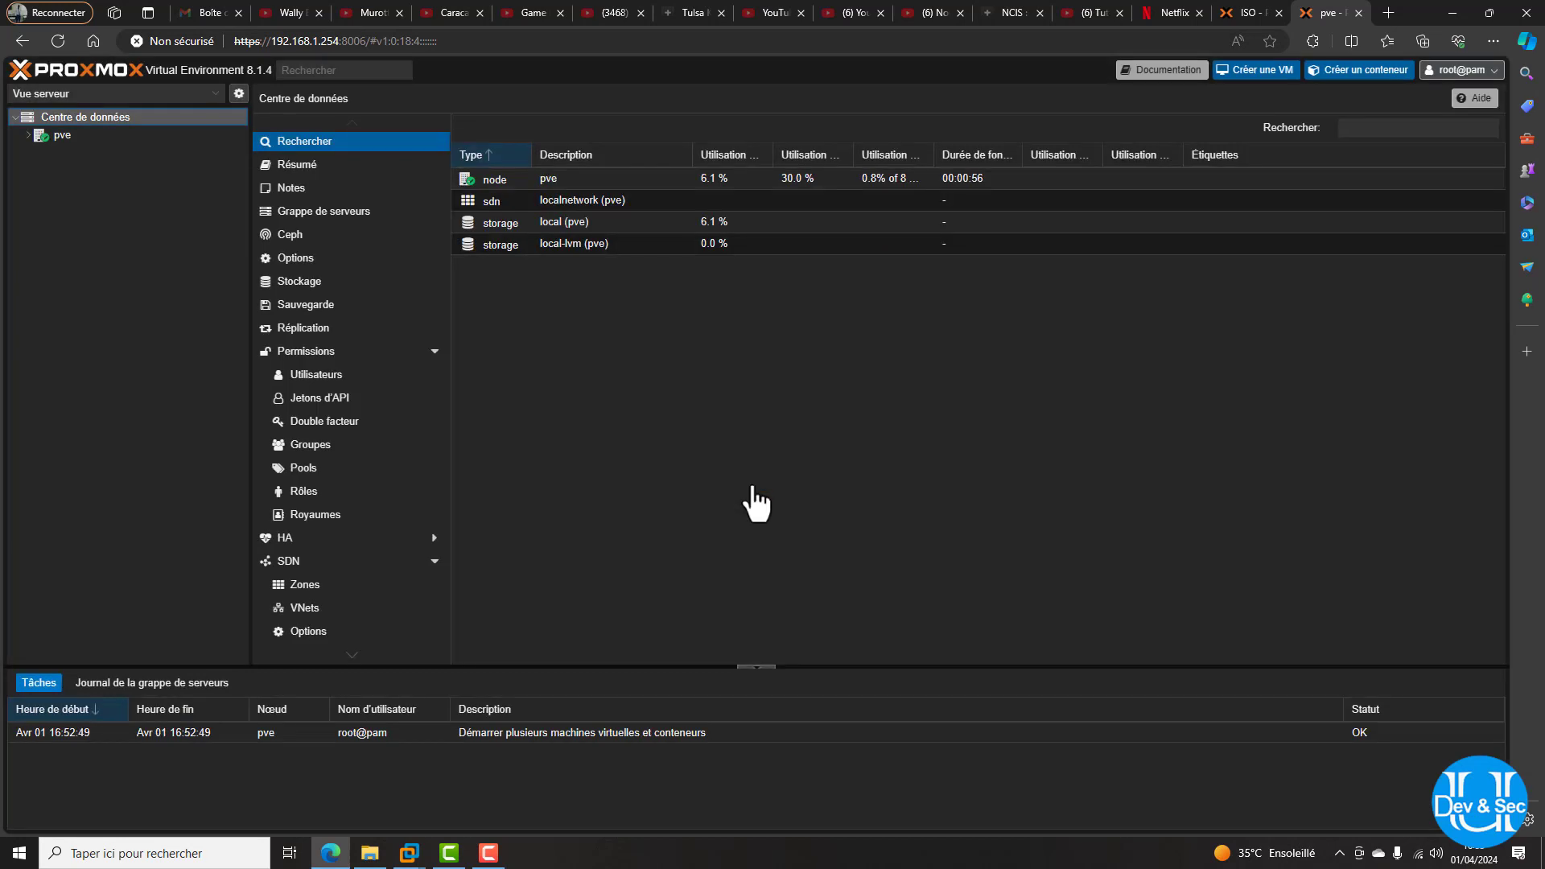
pyautogui.click(29, 136)
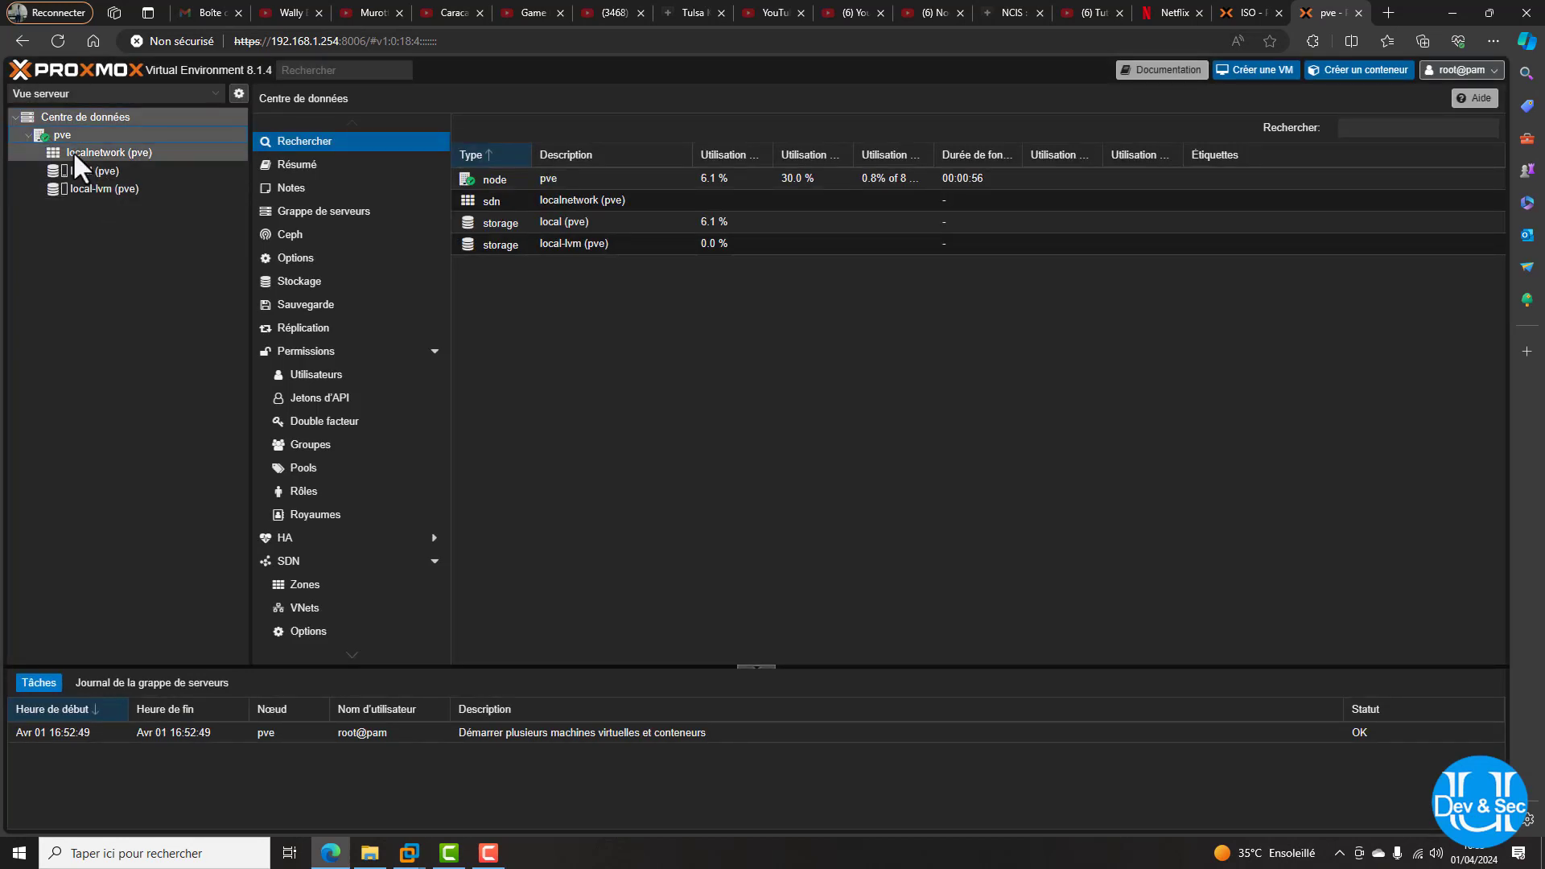
pyautogui.click(105, 172)
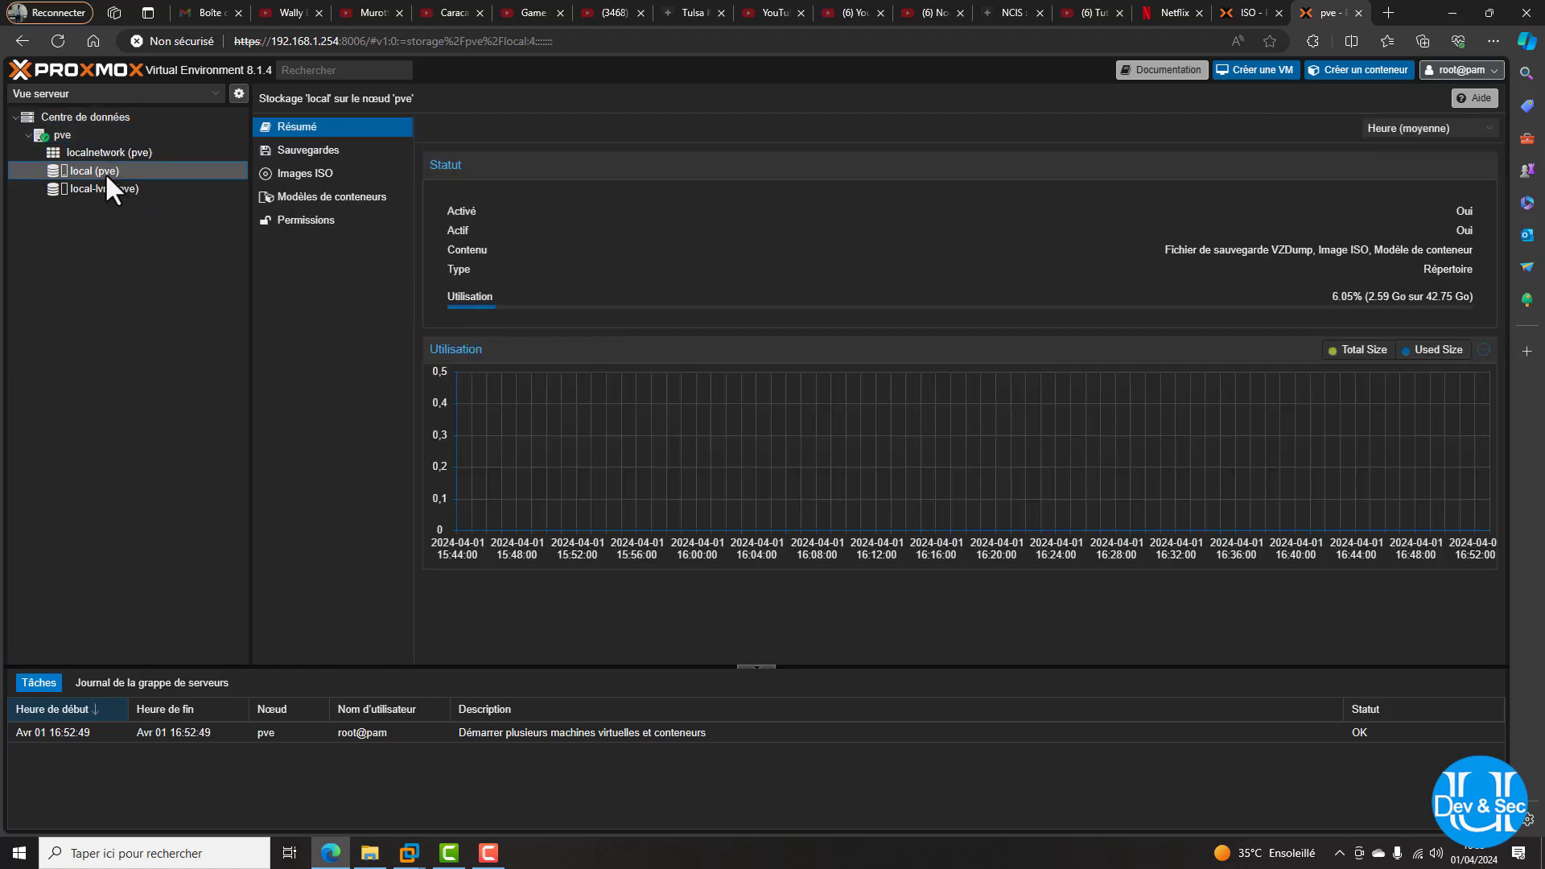
pyautogui.click(29, 136)
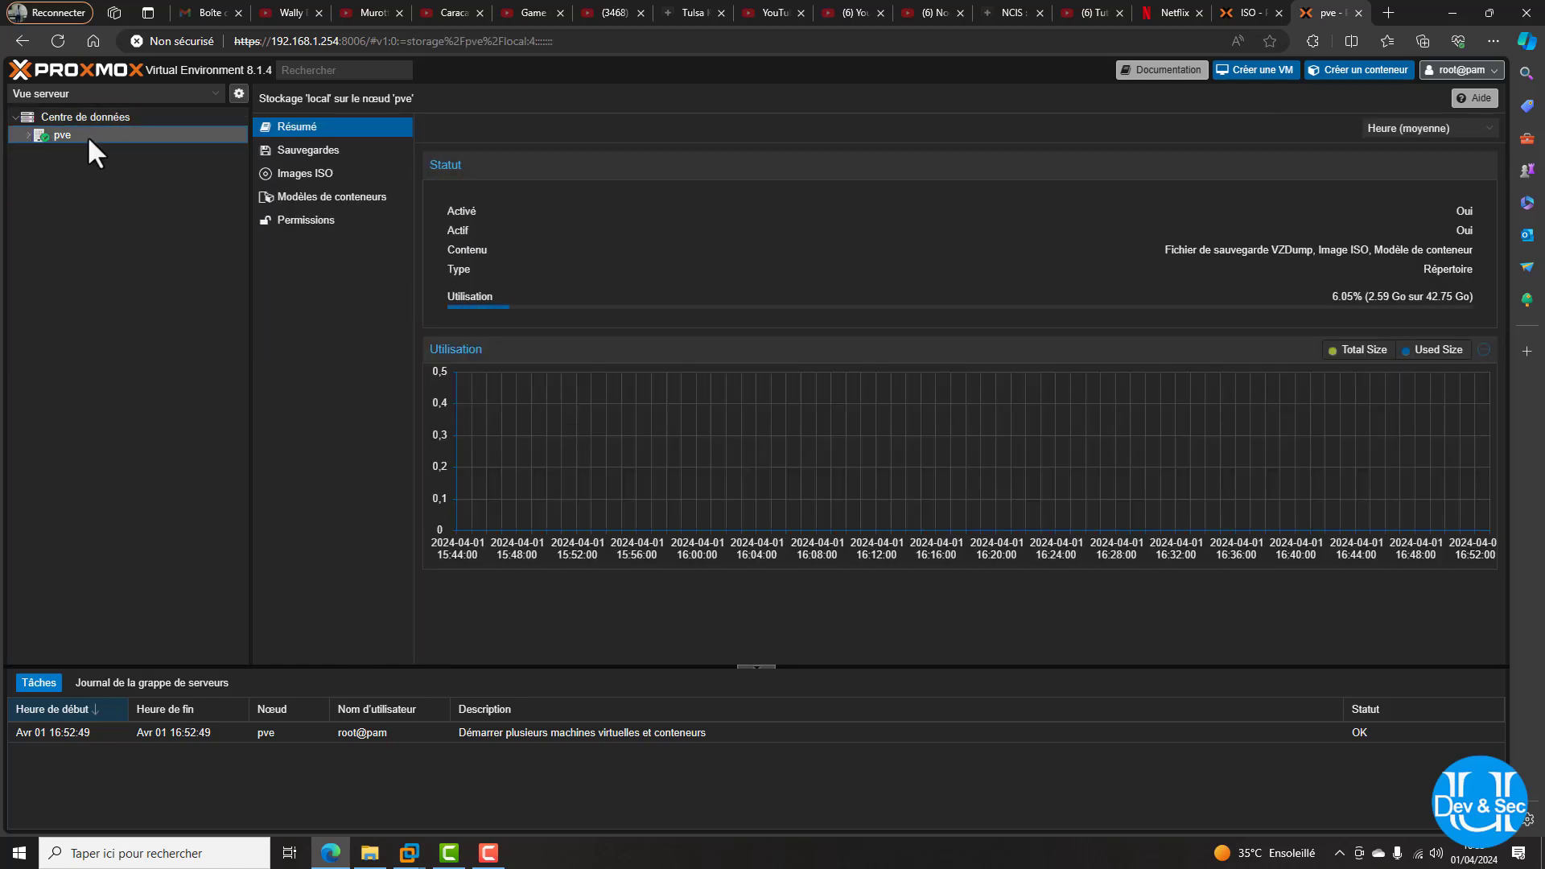